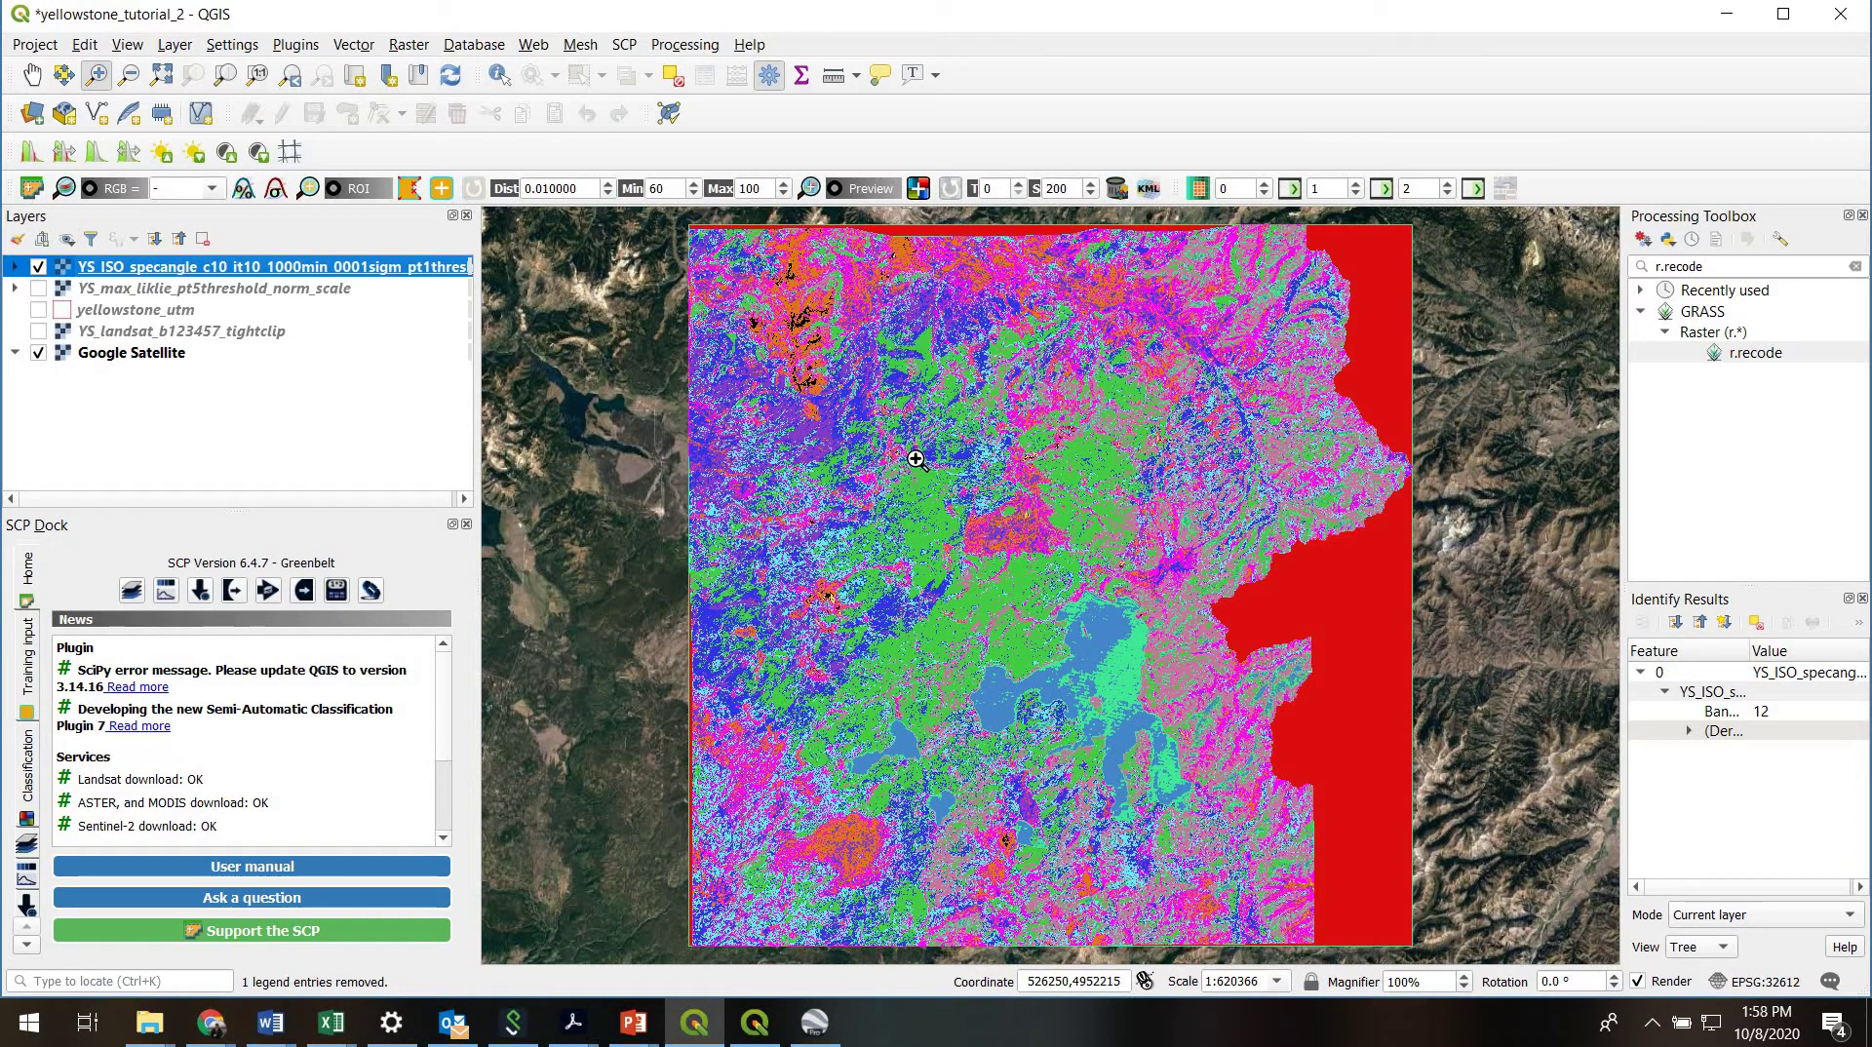
Expand the classified layer in the Layers panel to show its class legend.
click(15, 267)
scroll(464, 410, down, 4)
scroll(444, 331, up, 2)
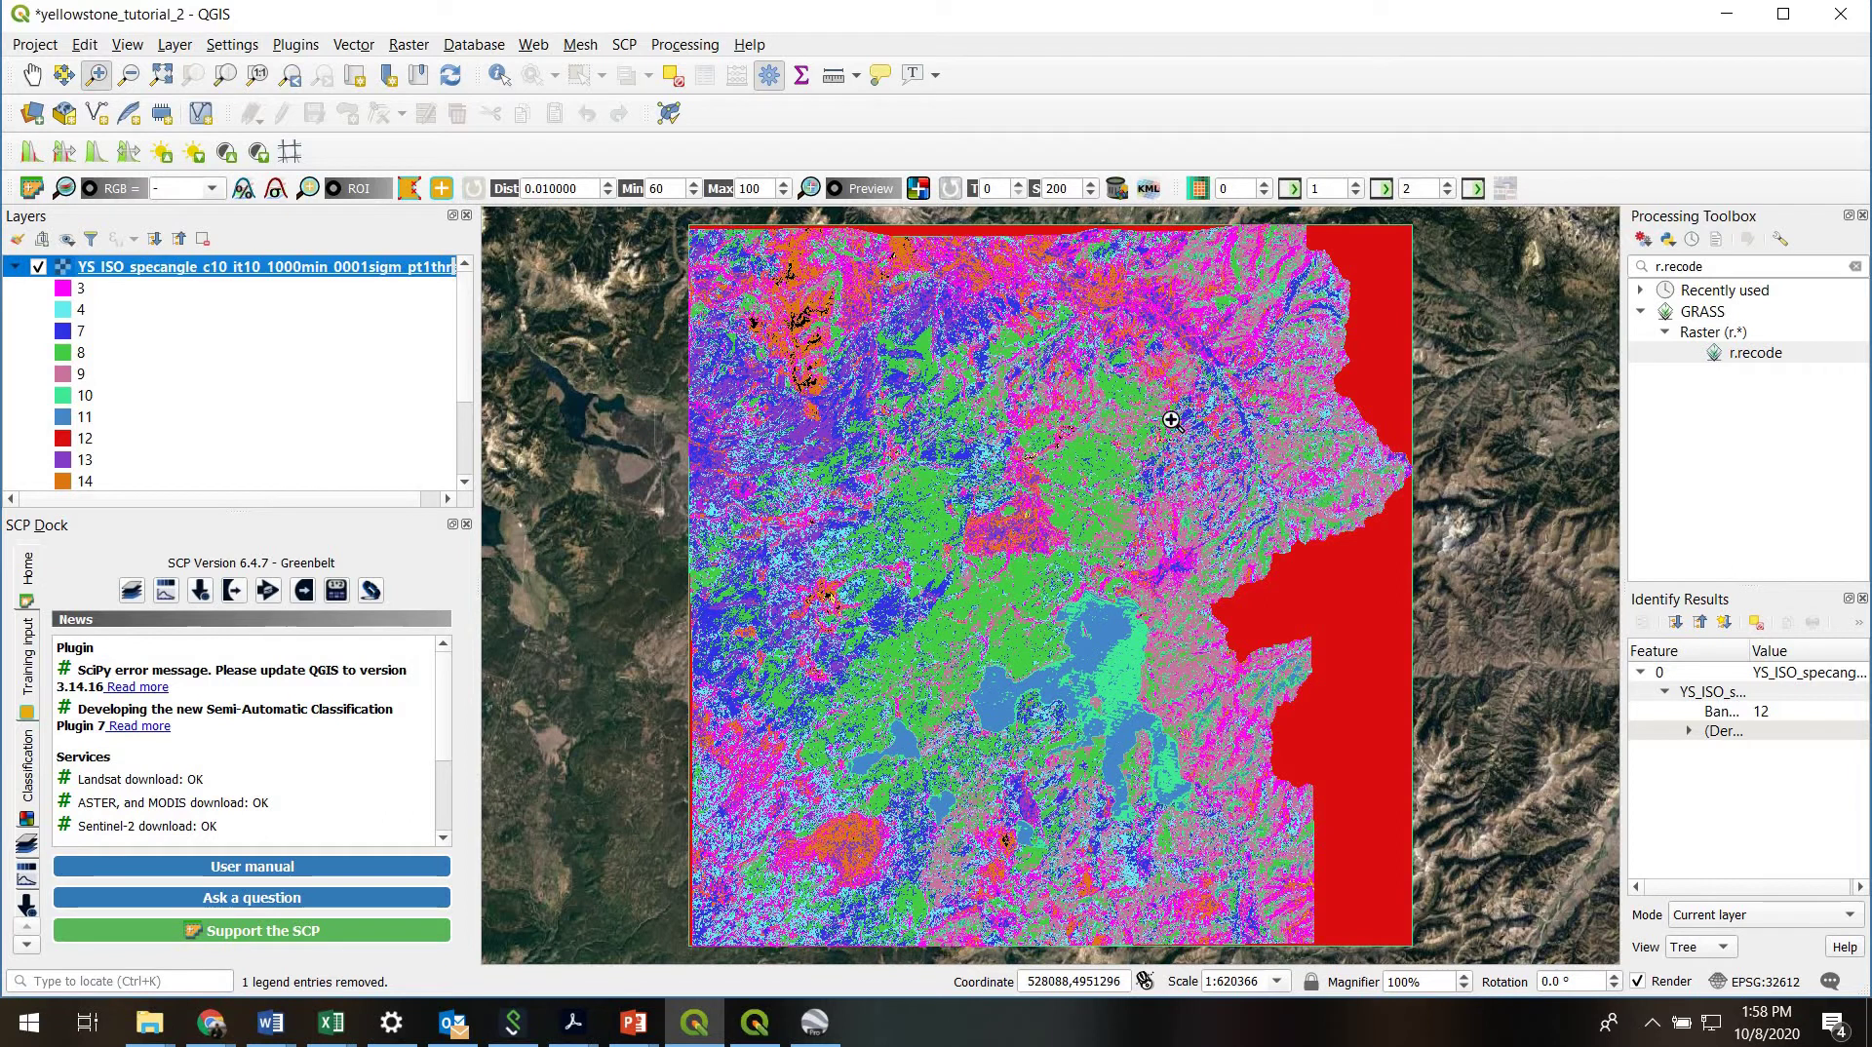
Search the Processing Toolbox for 'raster' and select Raster layer unique values report.
click(1728, 272)
text(raster)
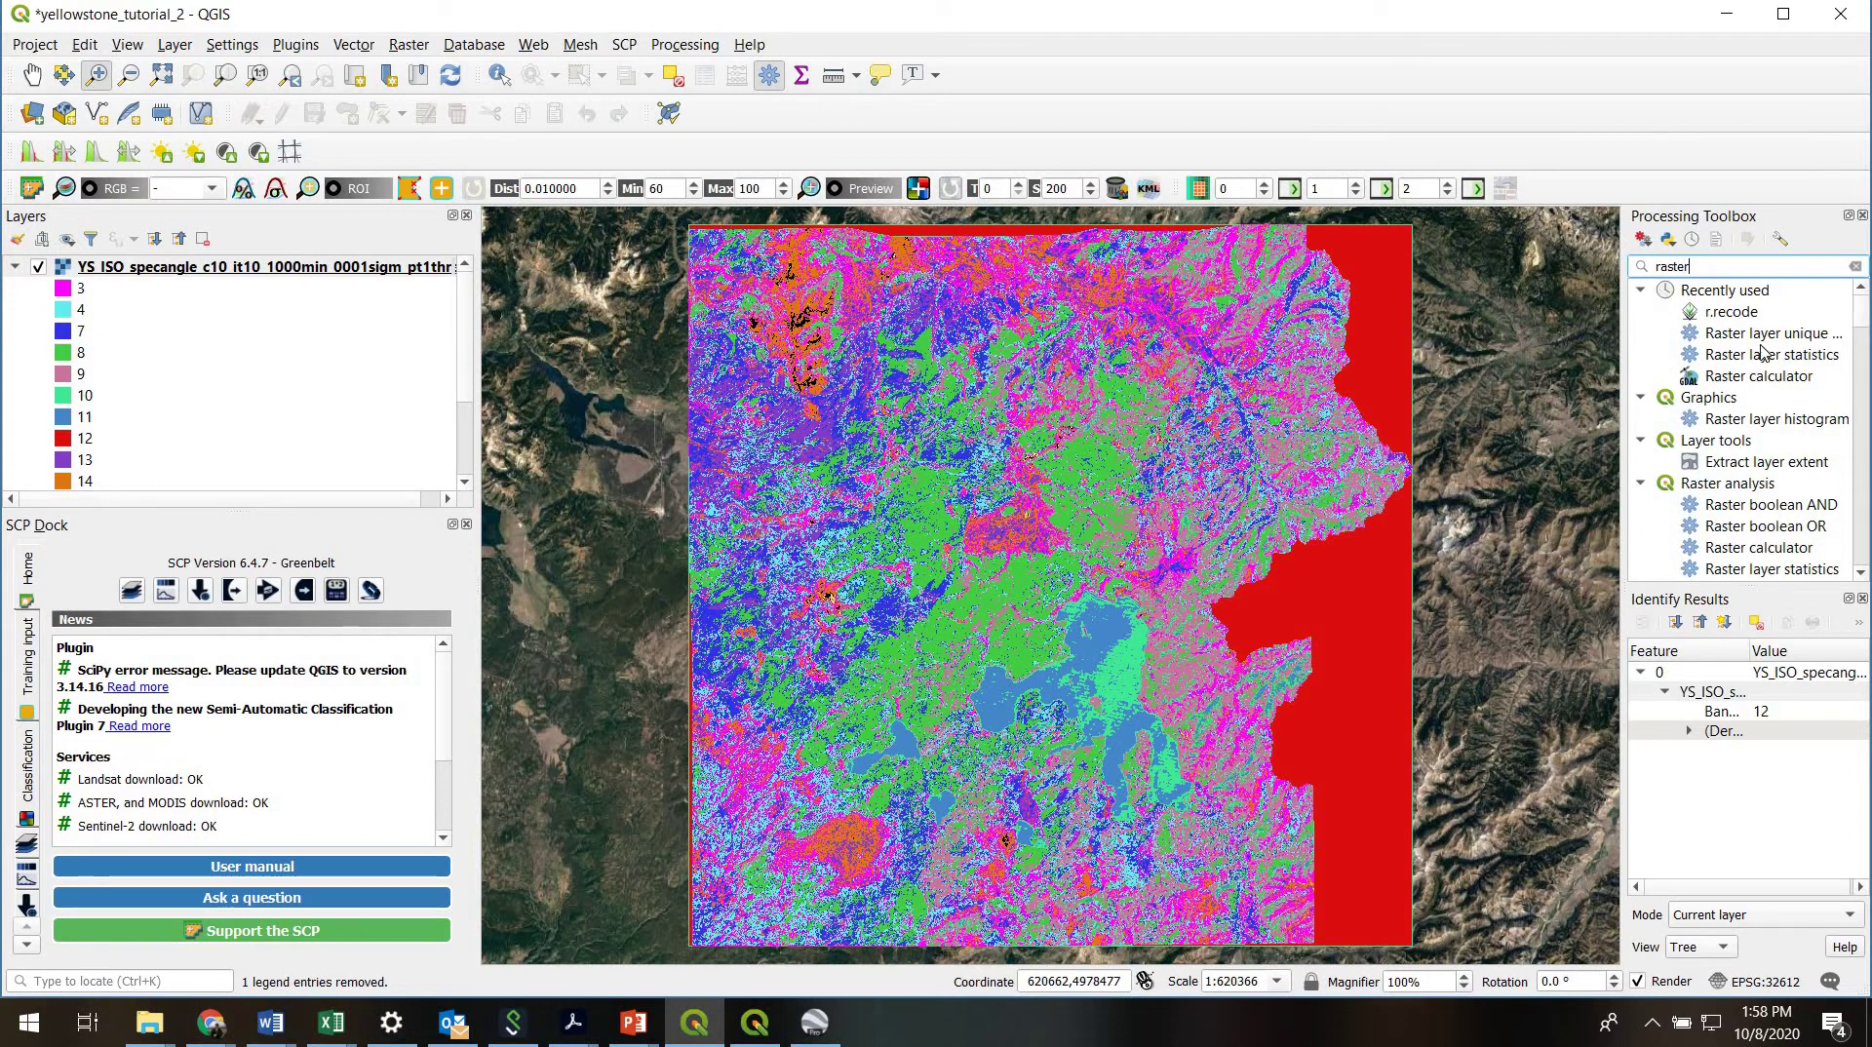
click(1770, 334)
Run Raster layer unique values report on the classified layer and open the resulting report.
double_click(1769, 334)
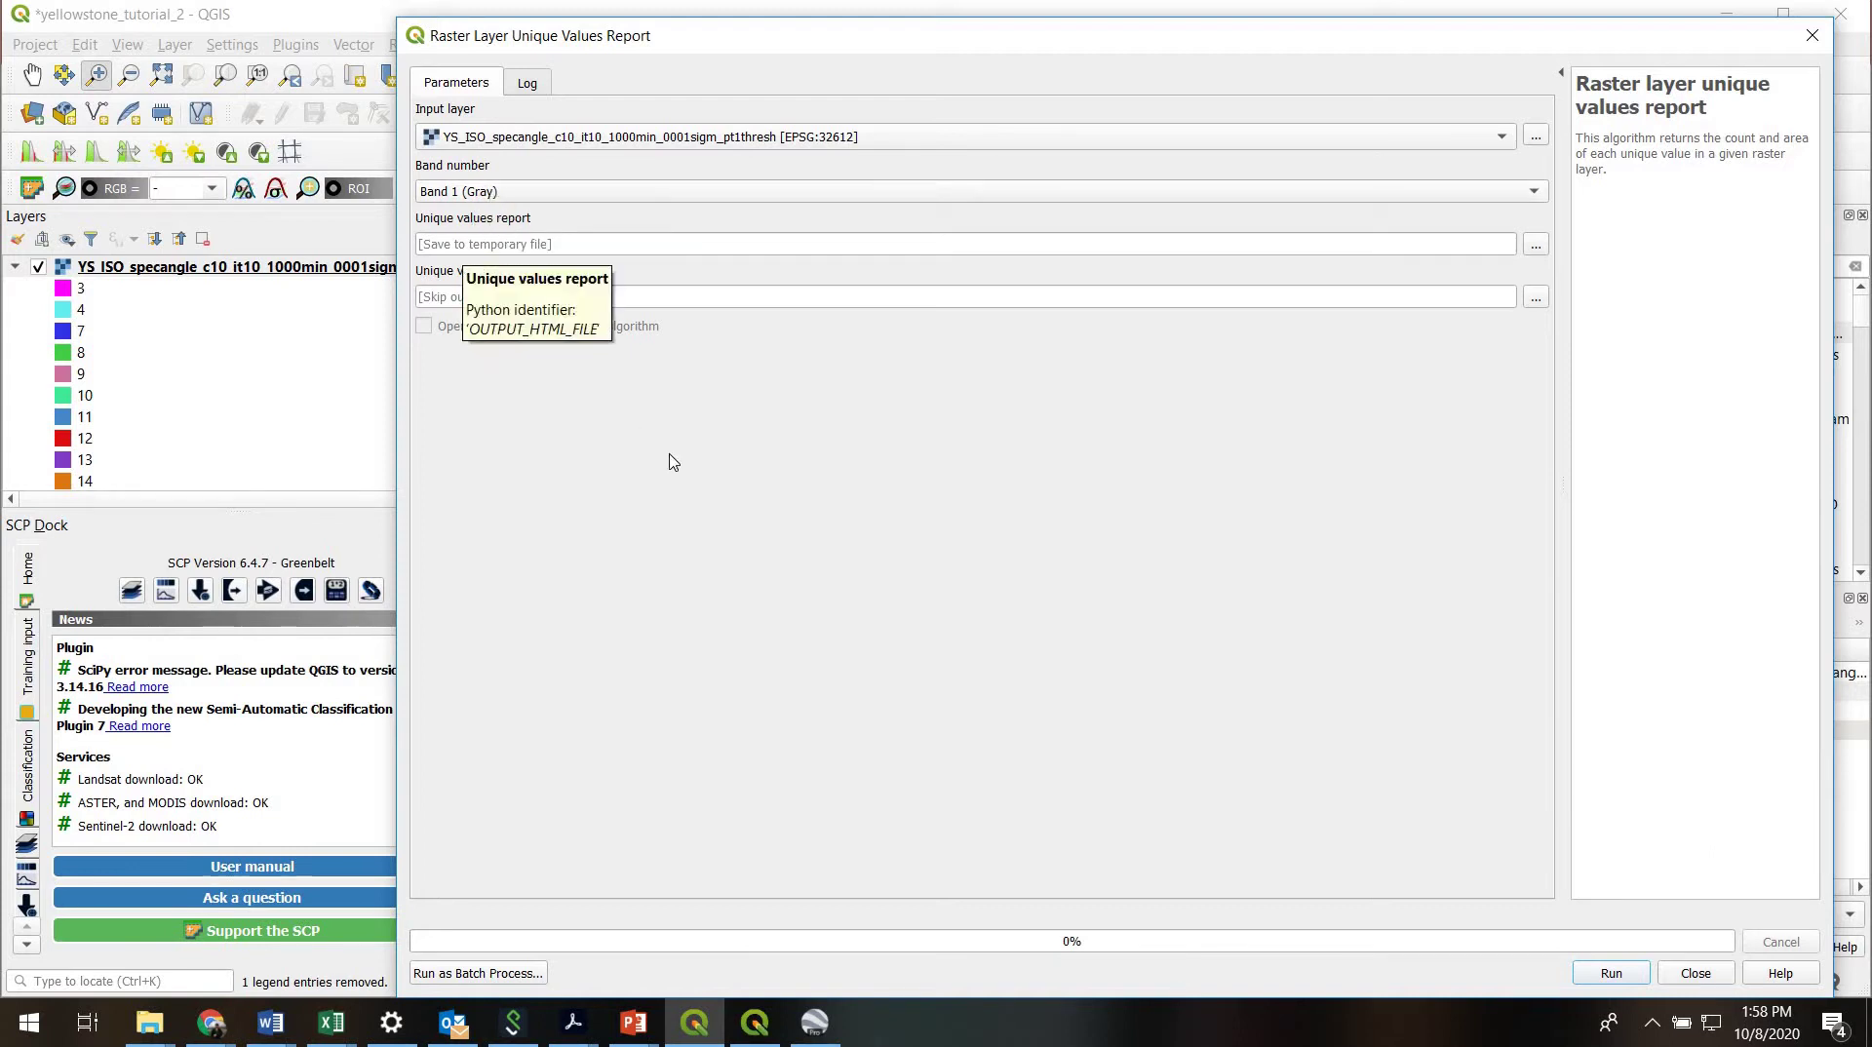
click(1603, 973)
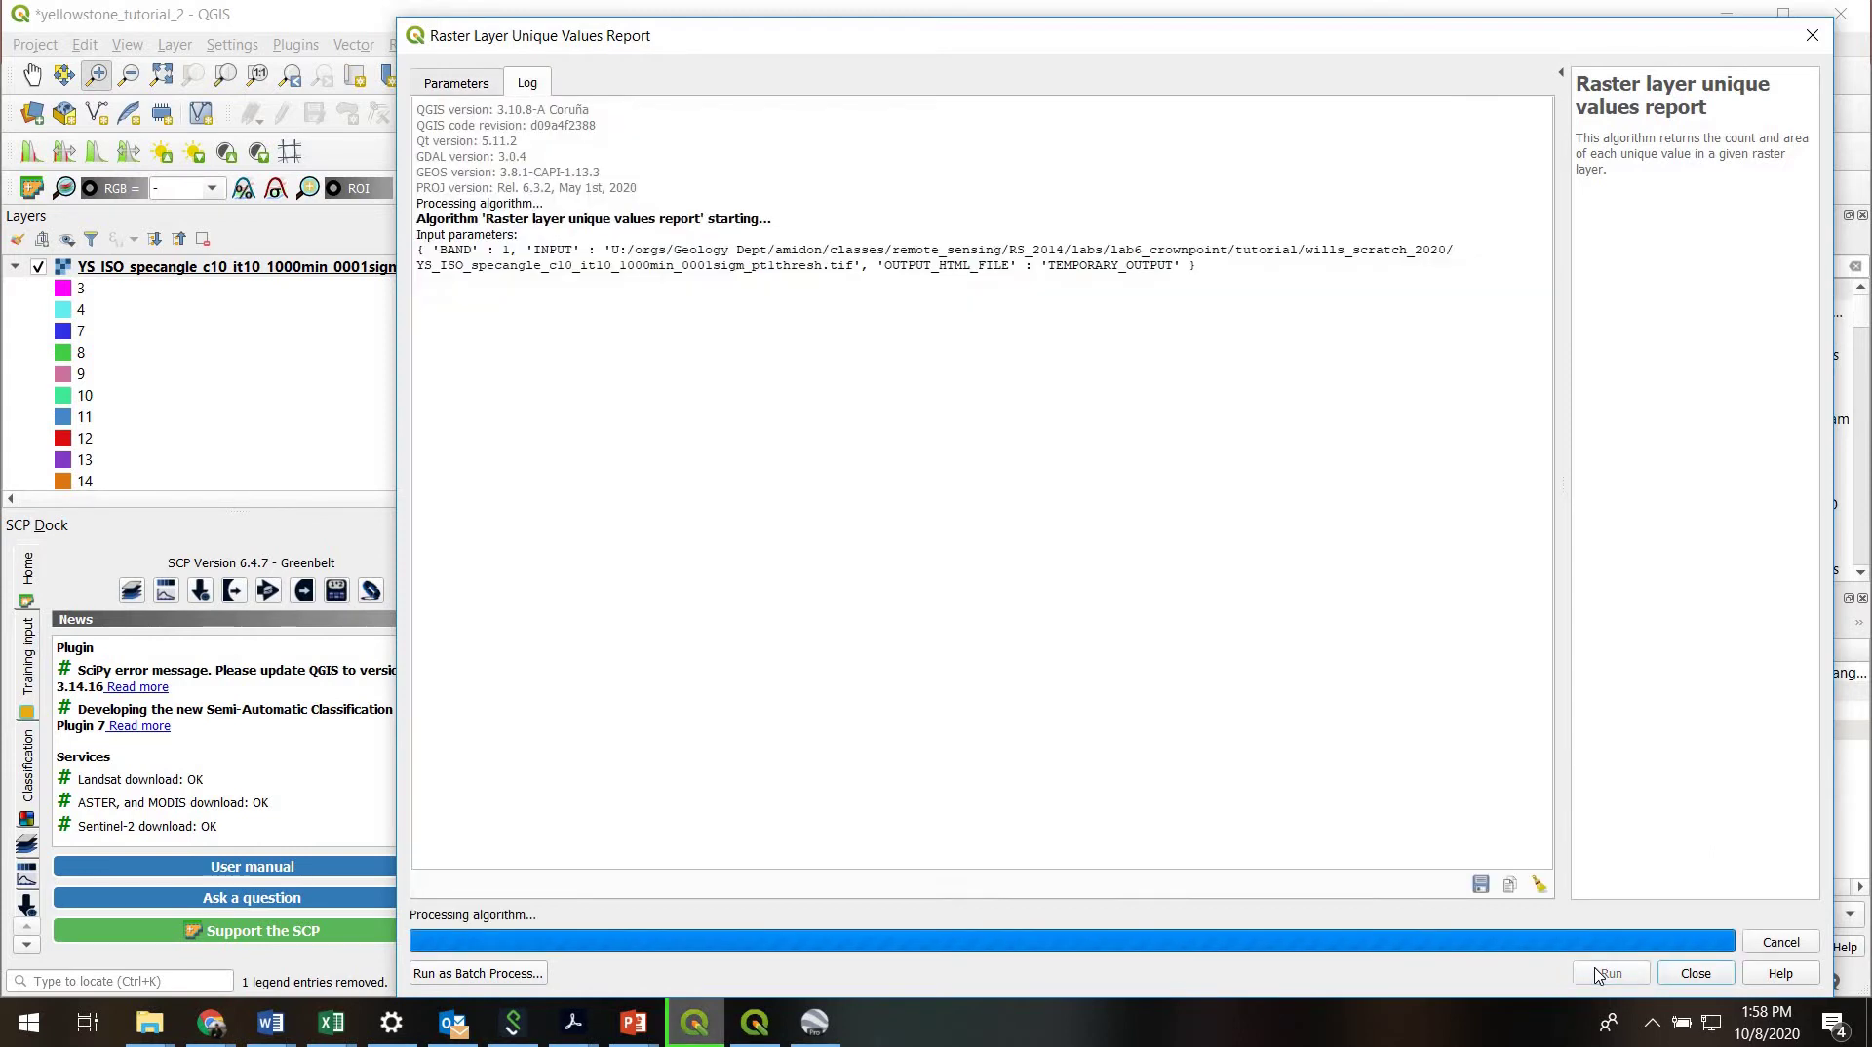
click(1695, 972)
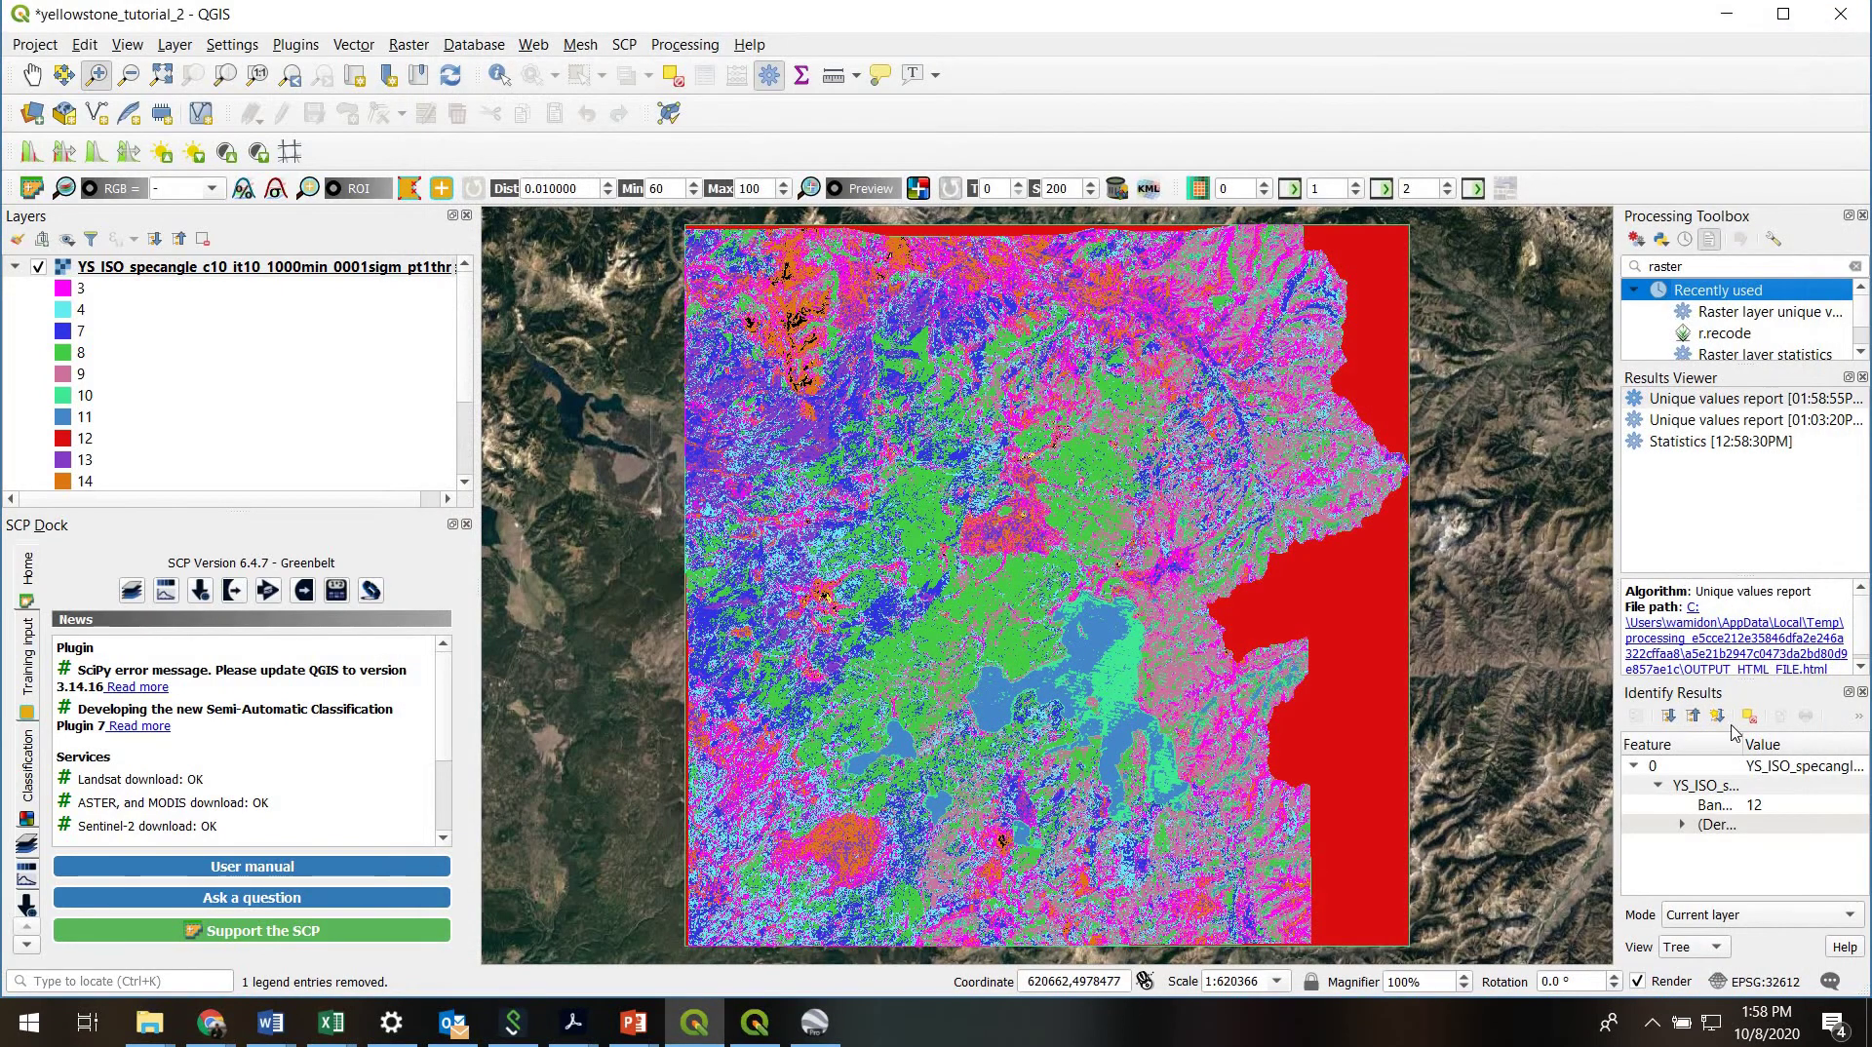
double_click(1708, 399)
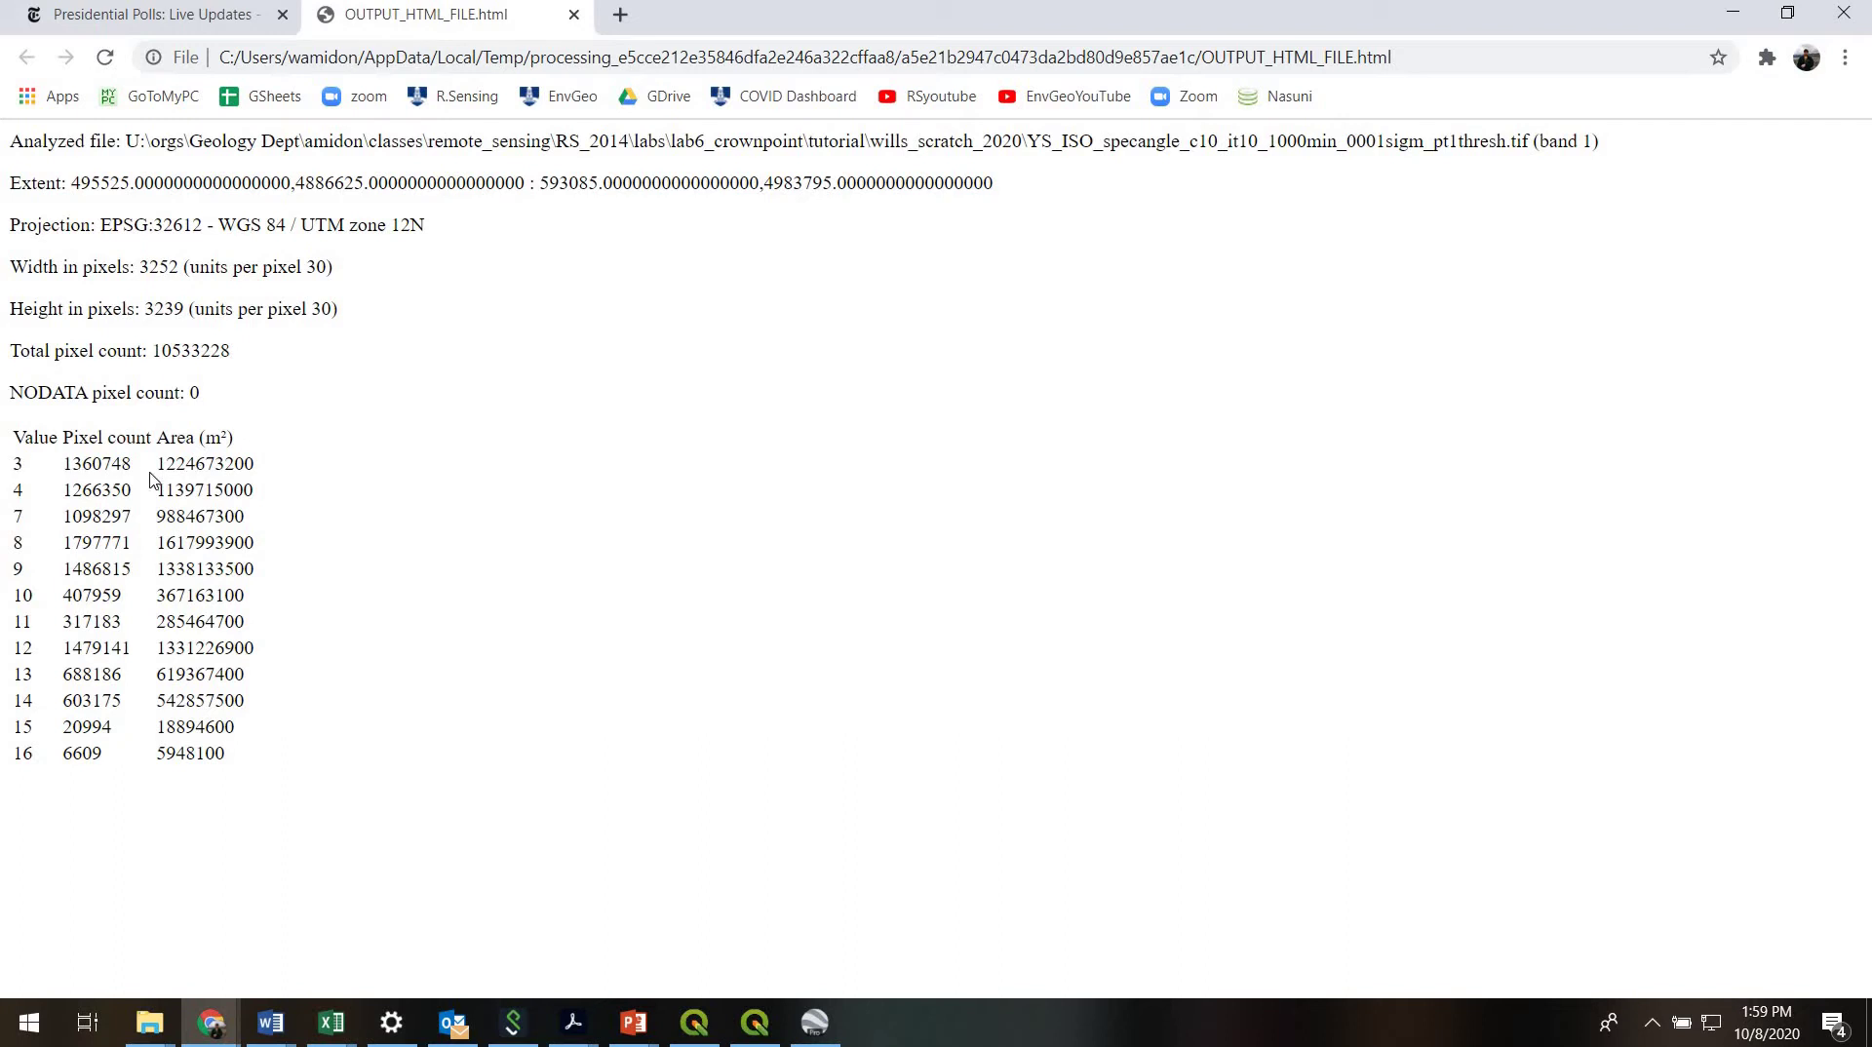
Check the pixel count for class 3 in the report, then minimize Chrome.
double_click(96, 464)
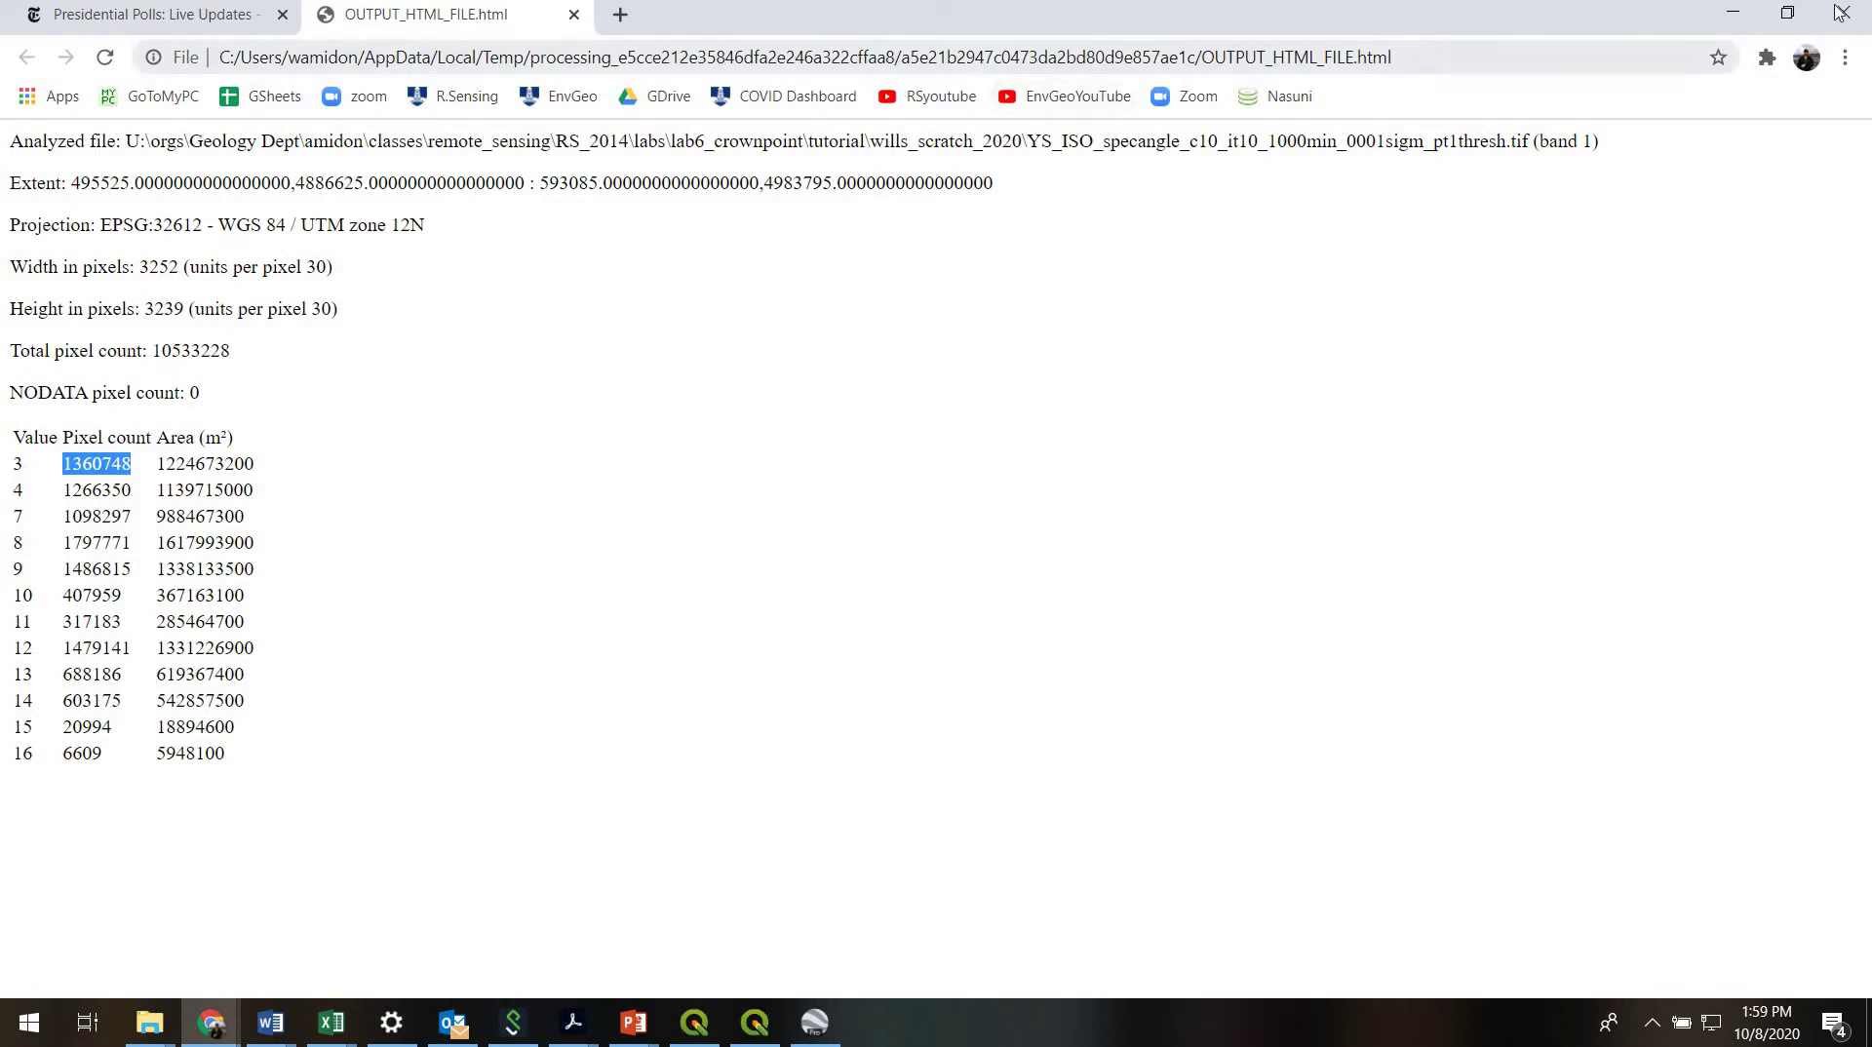
click(1735, 15)
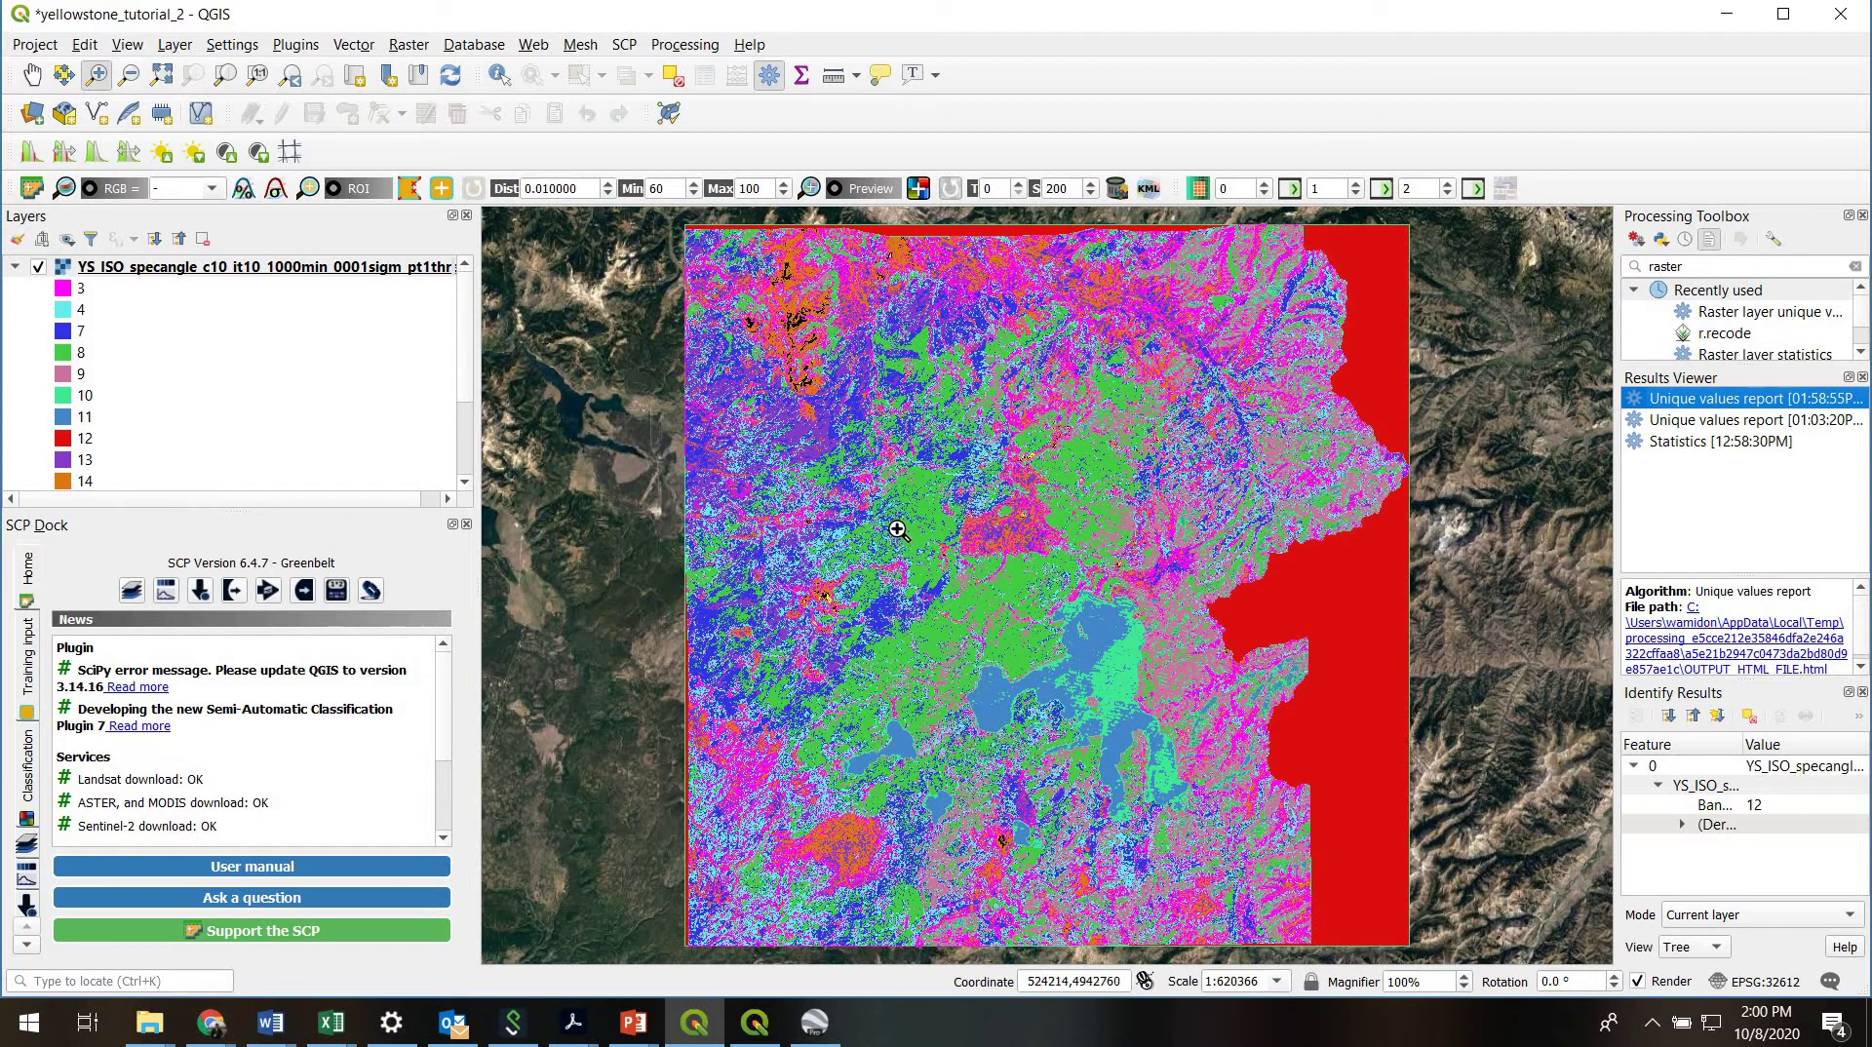
Zoom into Yellowstone Lake, close the SCP Dock, and compare the classified layer with imagery.
drag(898, 529, 1255, 823)
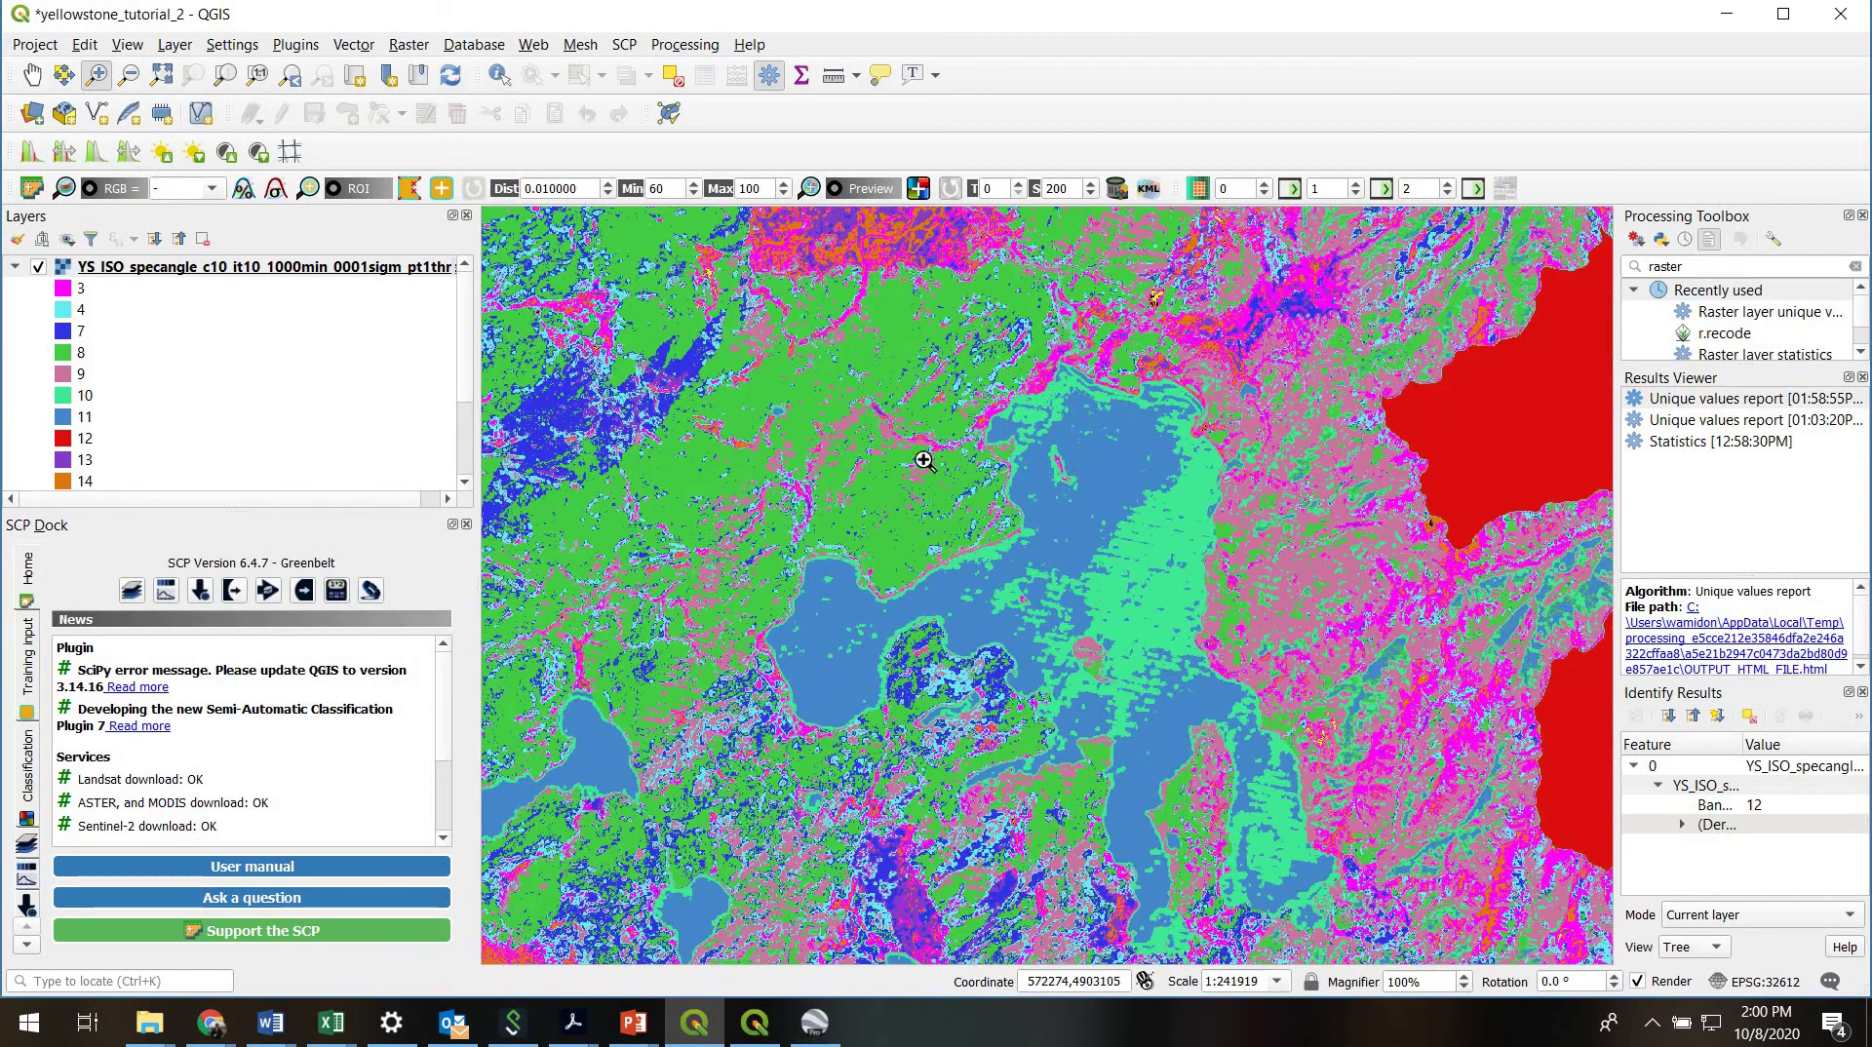
click(39, 268)
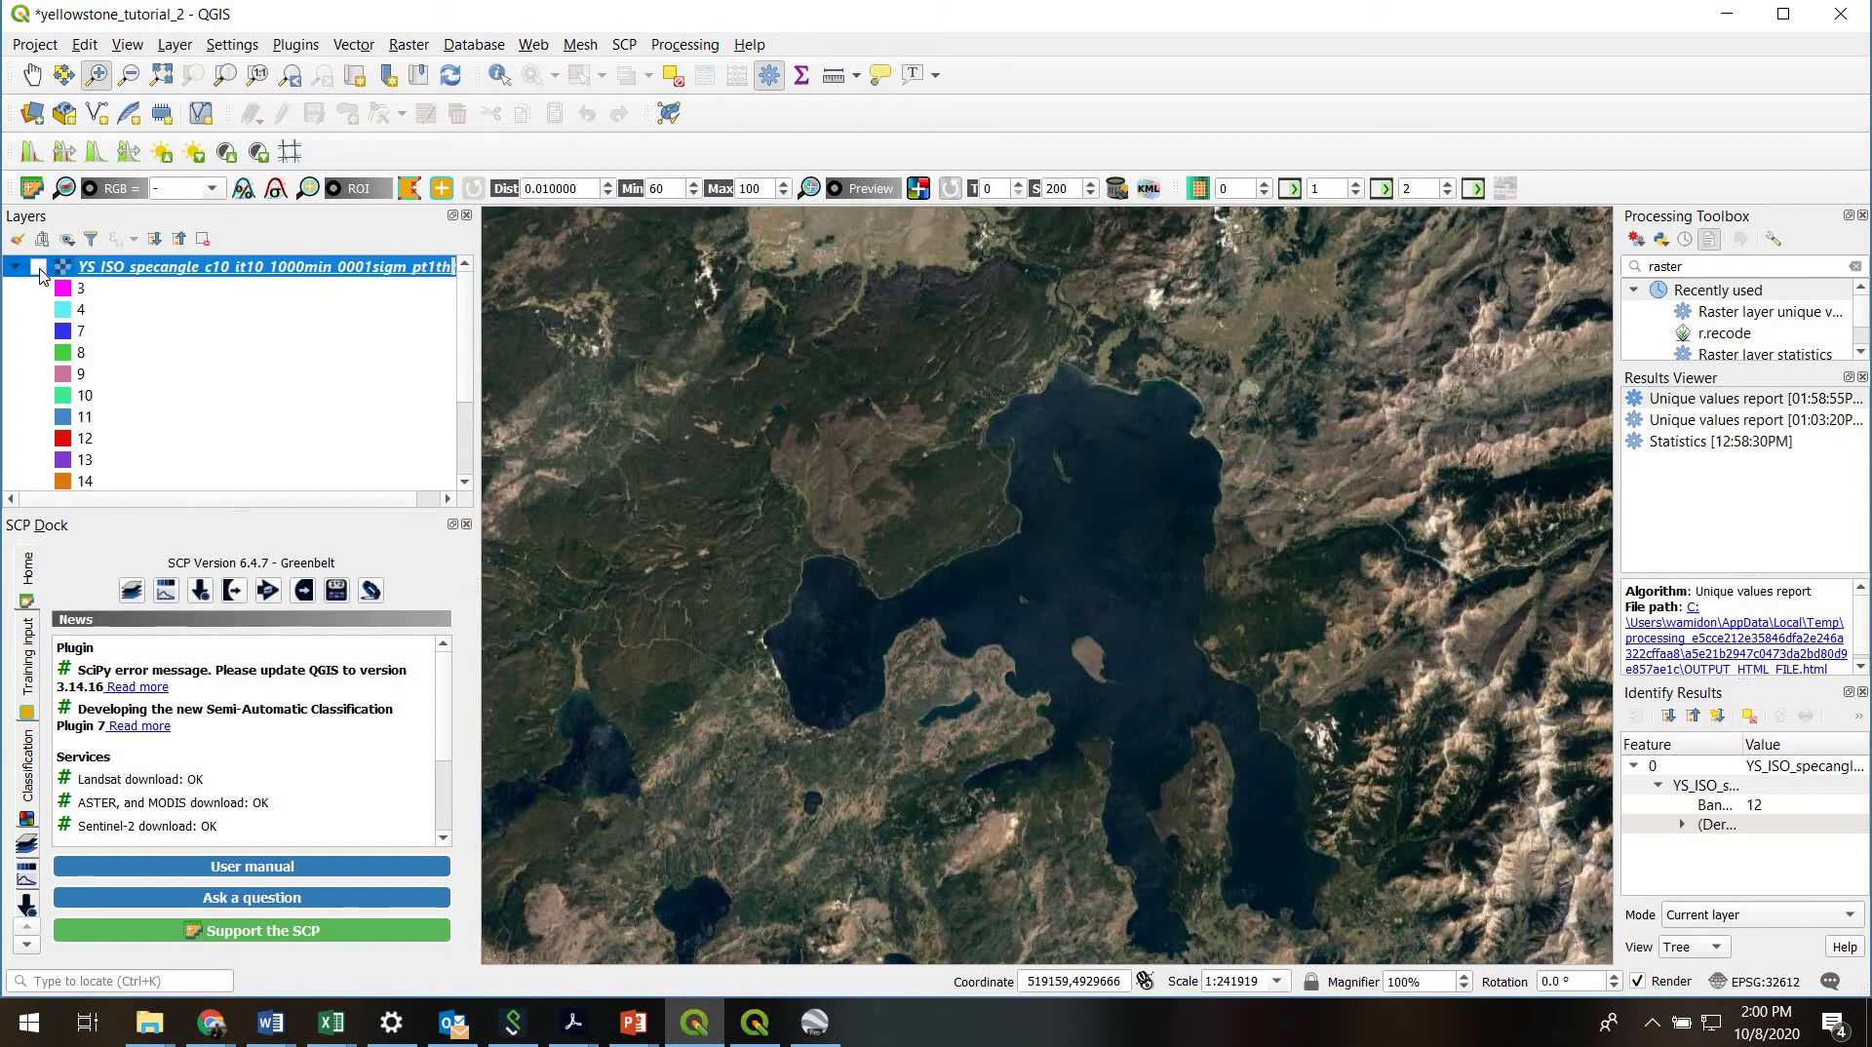
click(39, 268)
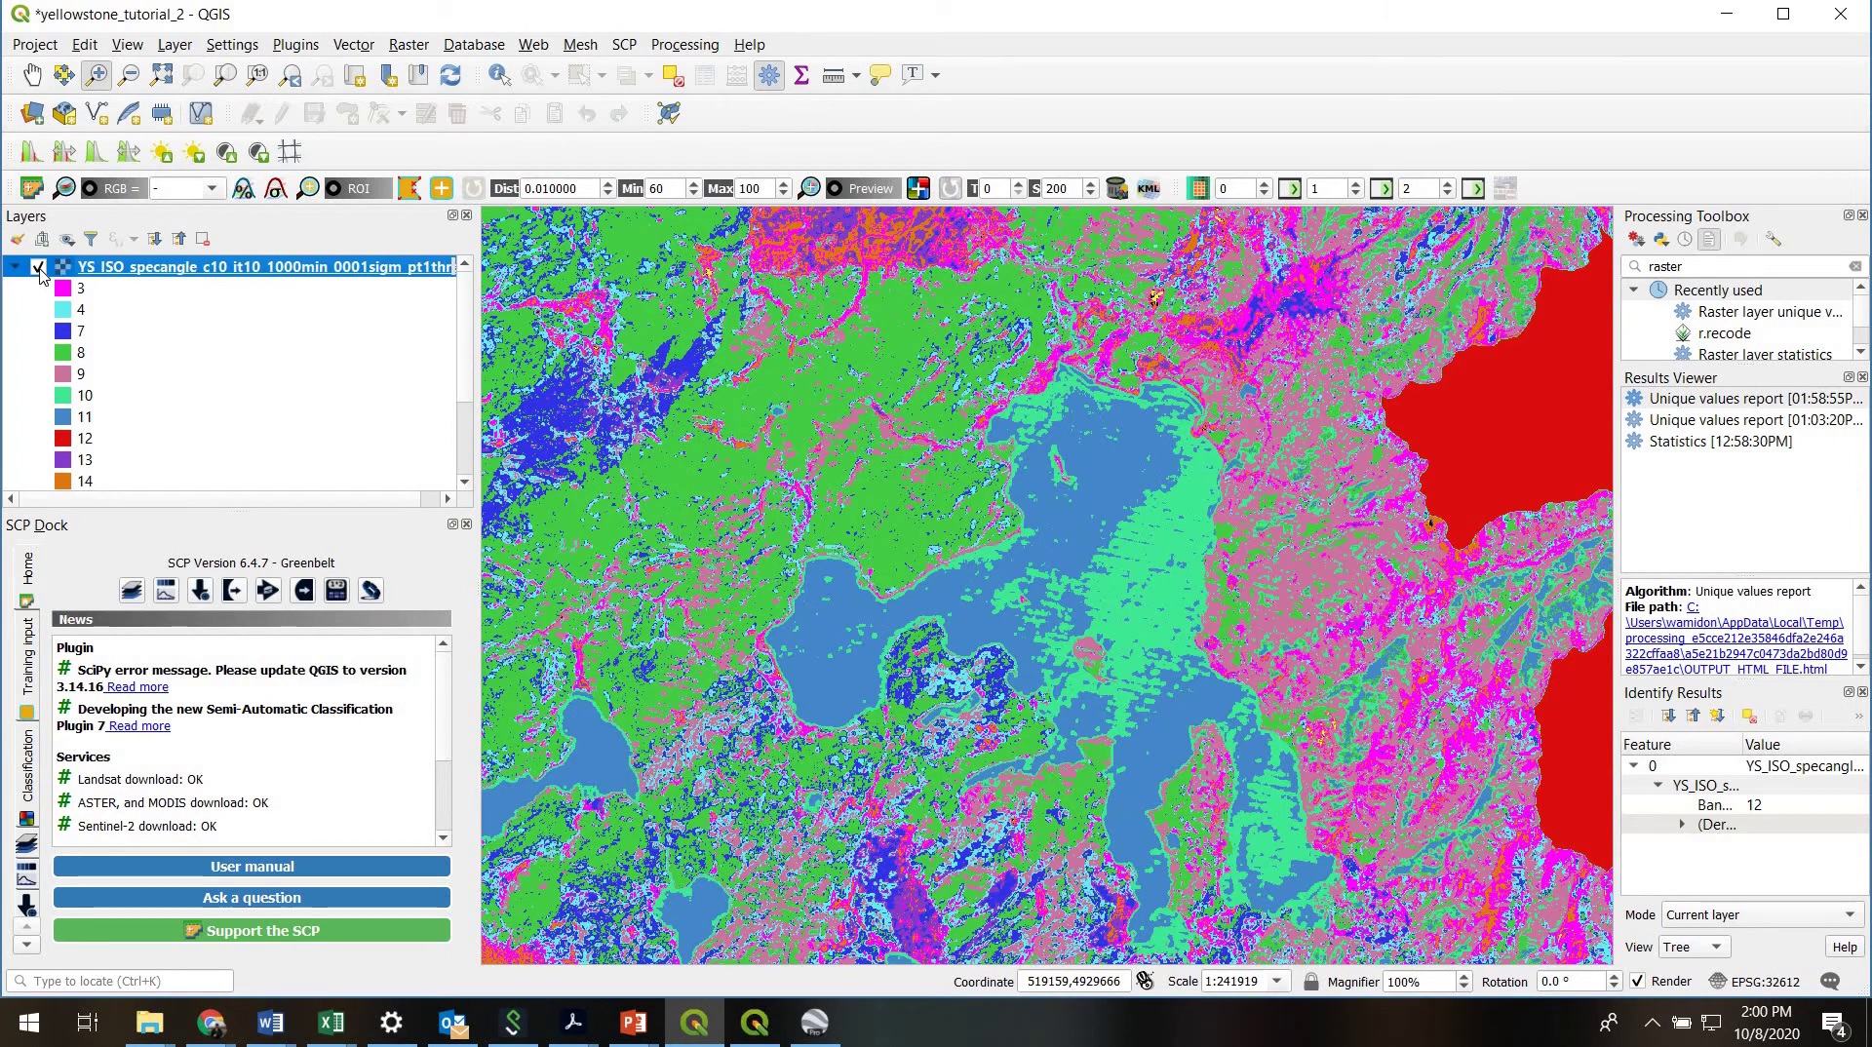
click(466, 524)
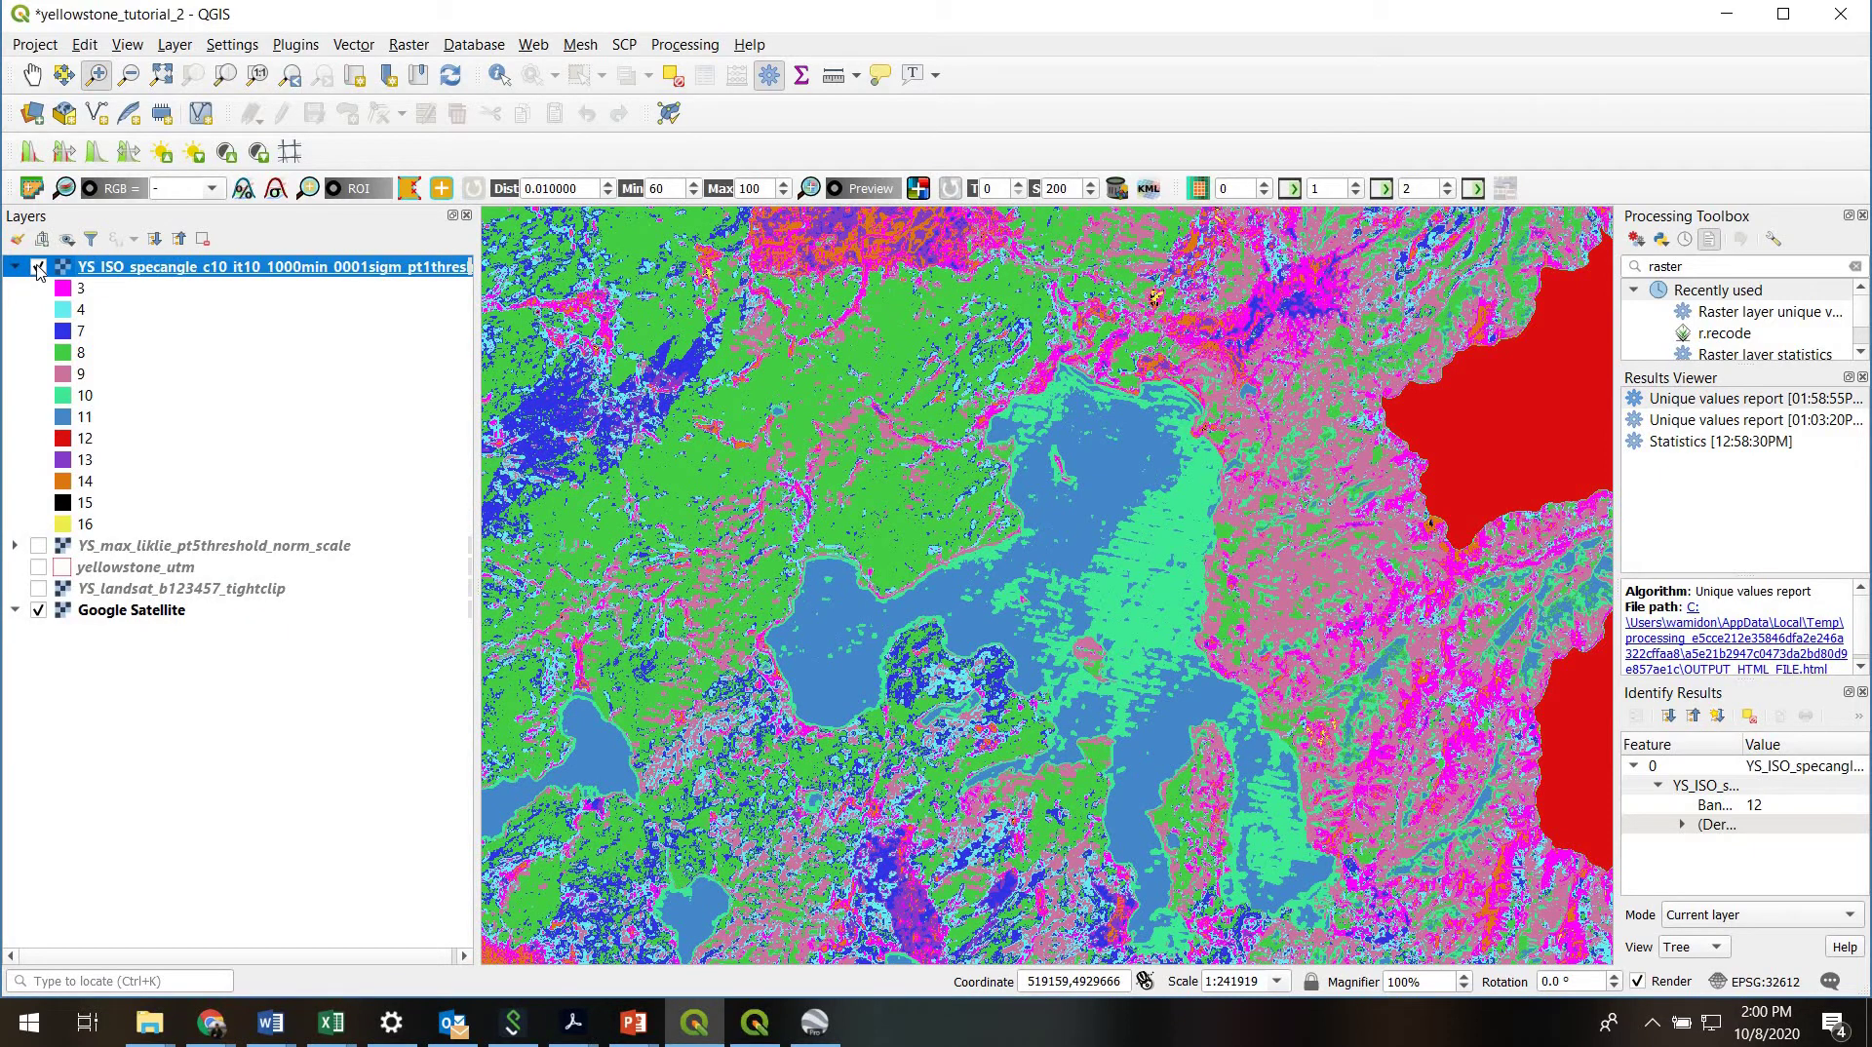
click(38, 267)
click(38, 267)
click(38, 267)
click(38, 267)
Identify lake pixels on the classified layer, which report class 12.
click(500, 75)
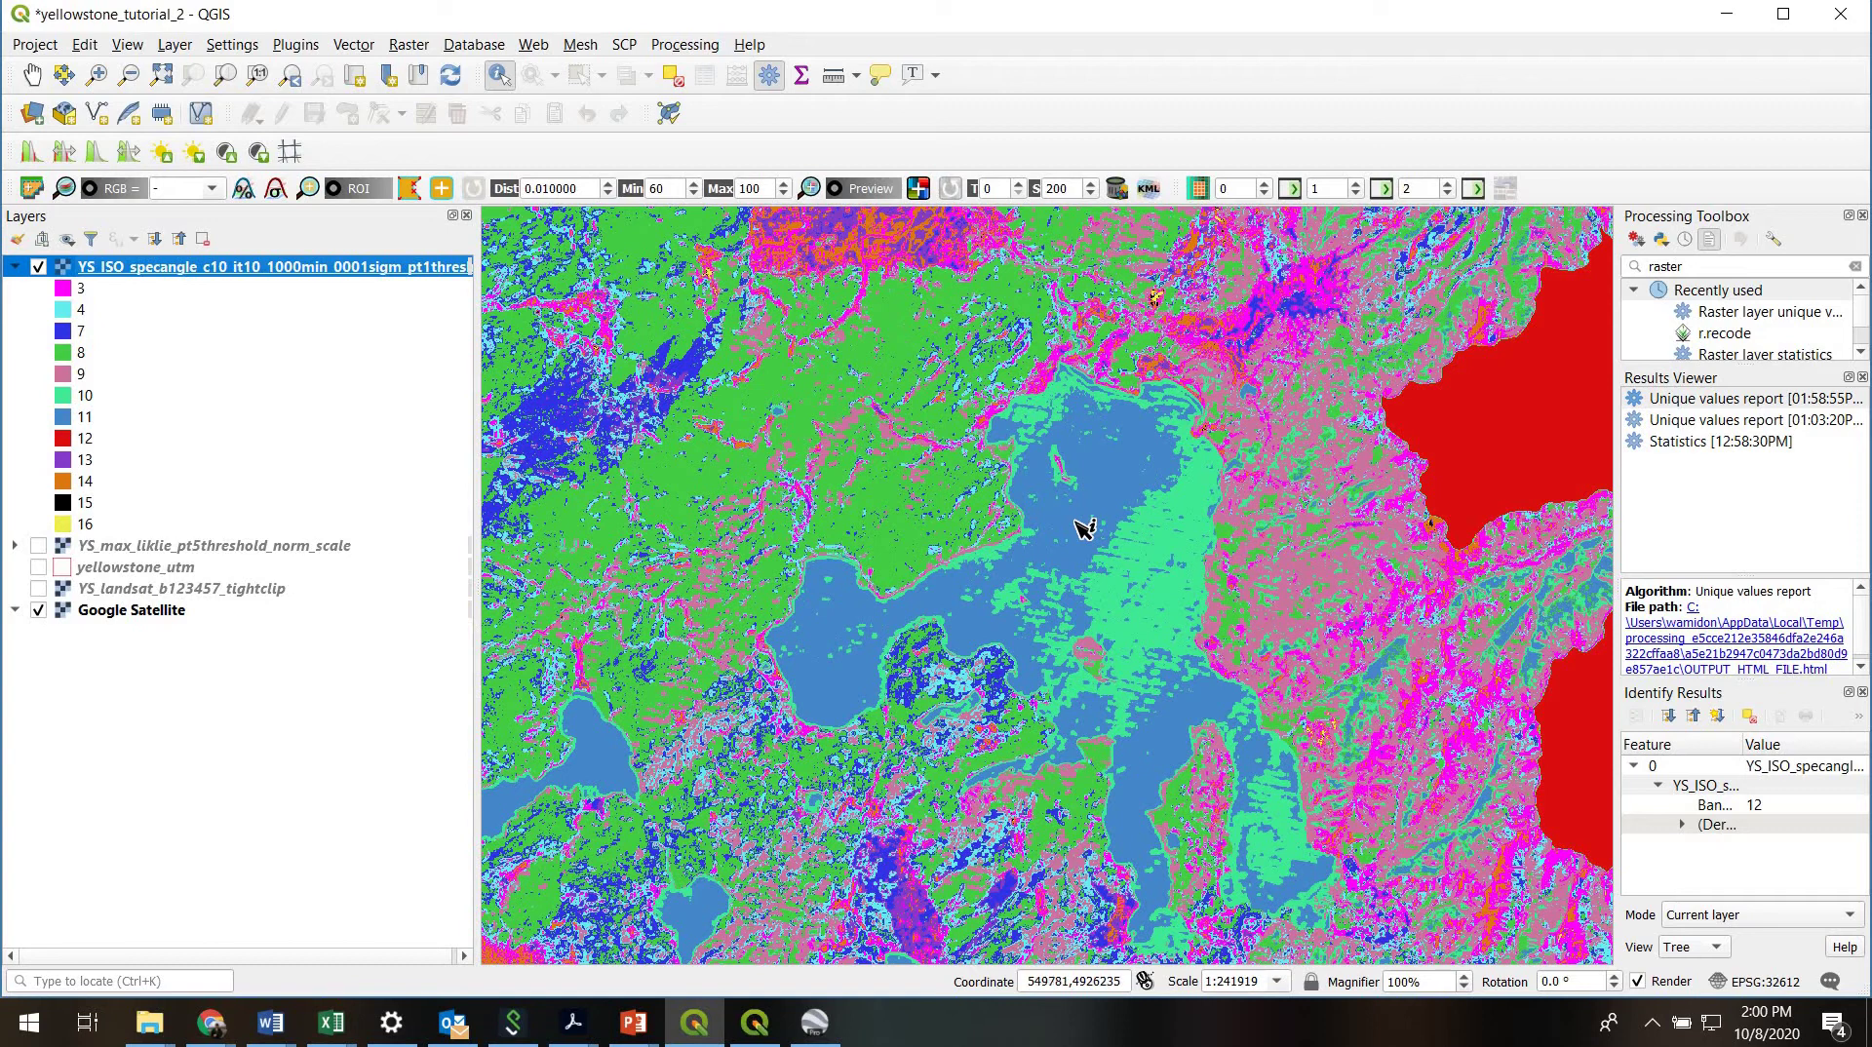
click(1085, 527)
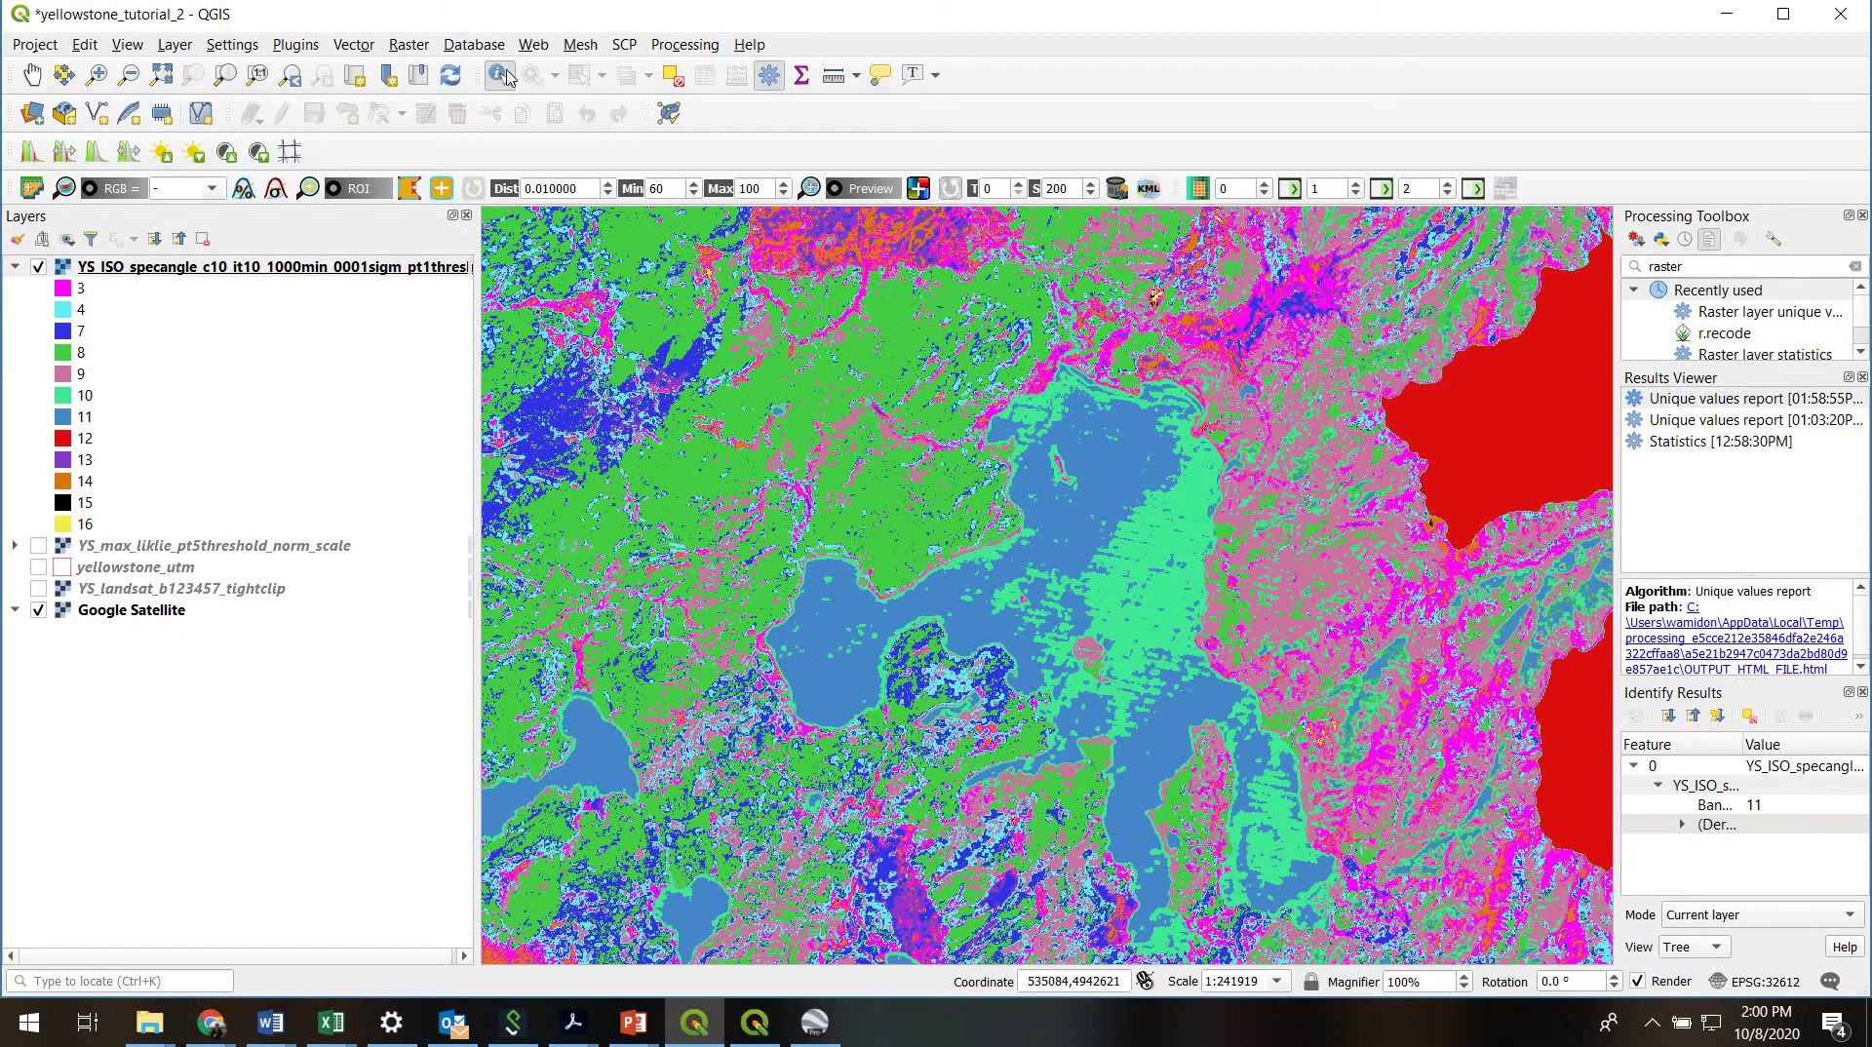
click(153, 266)
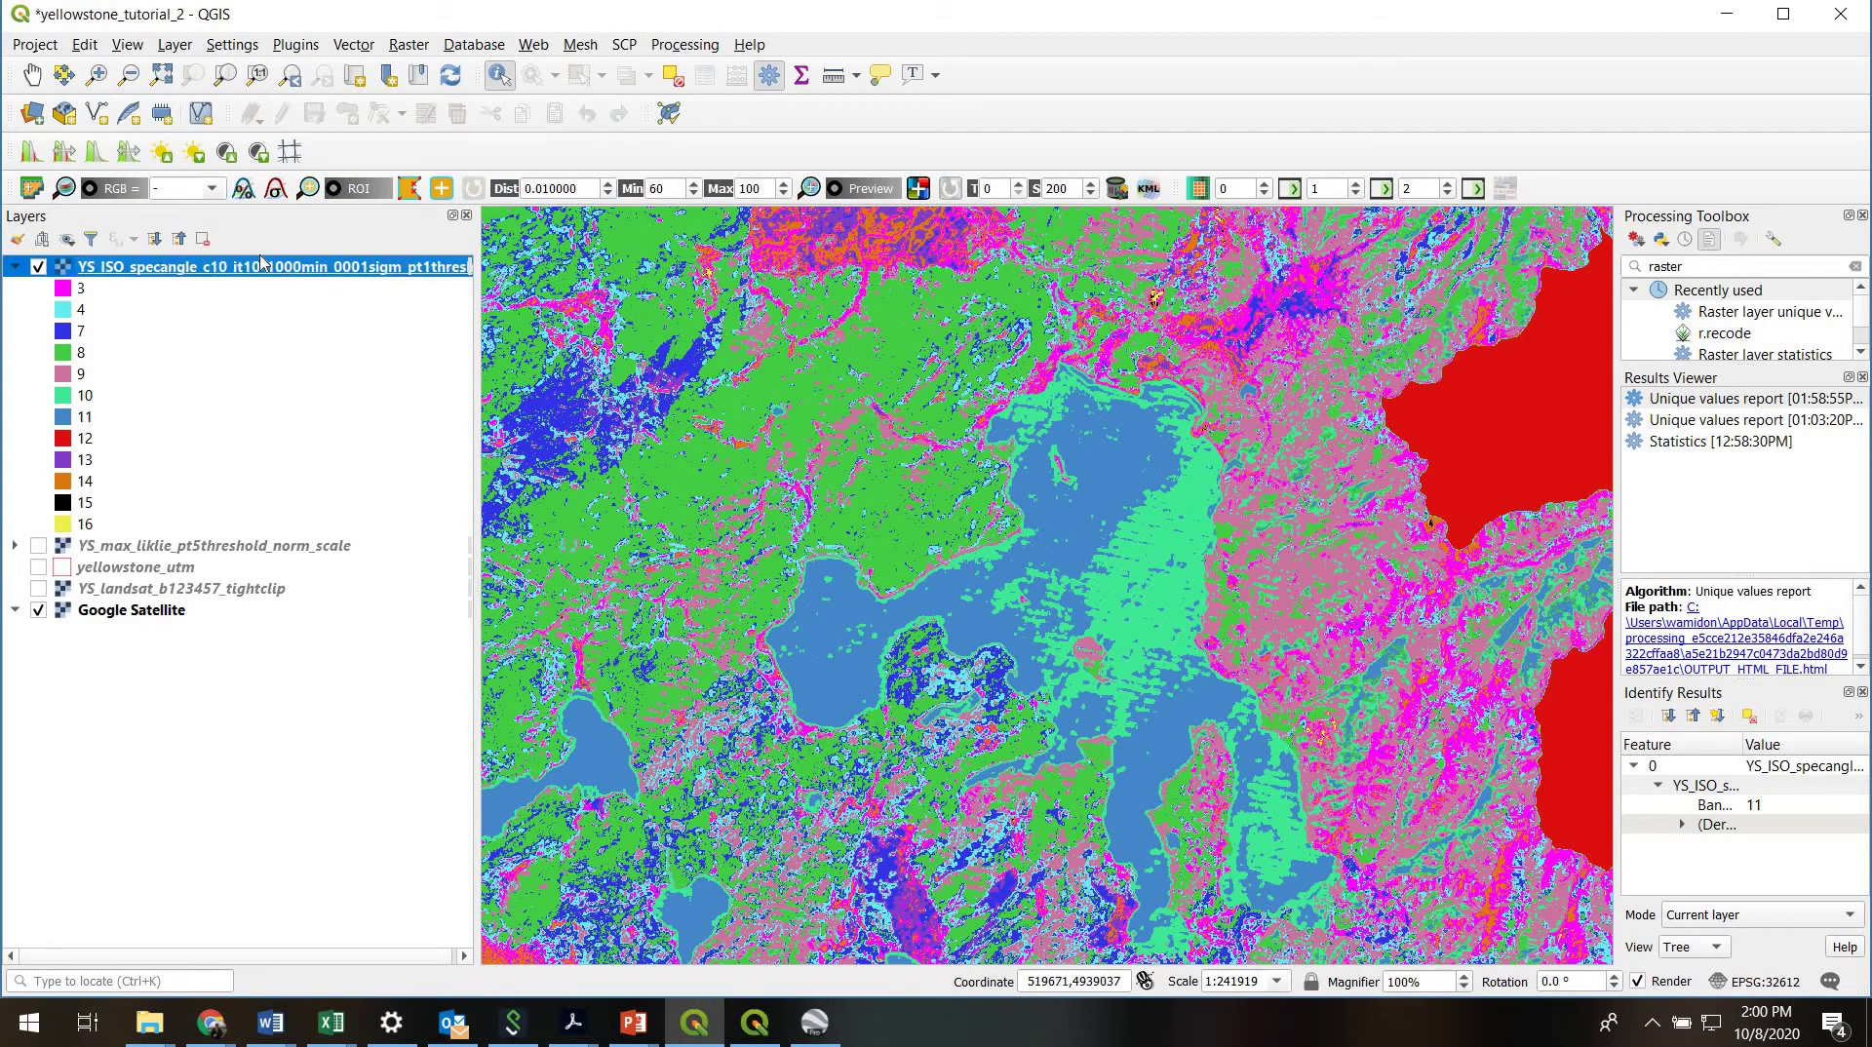
click(1109, 488)
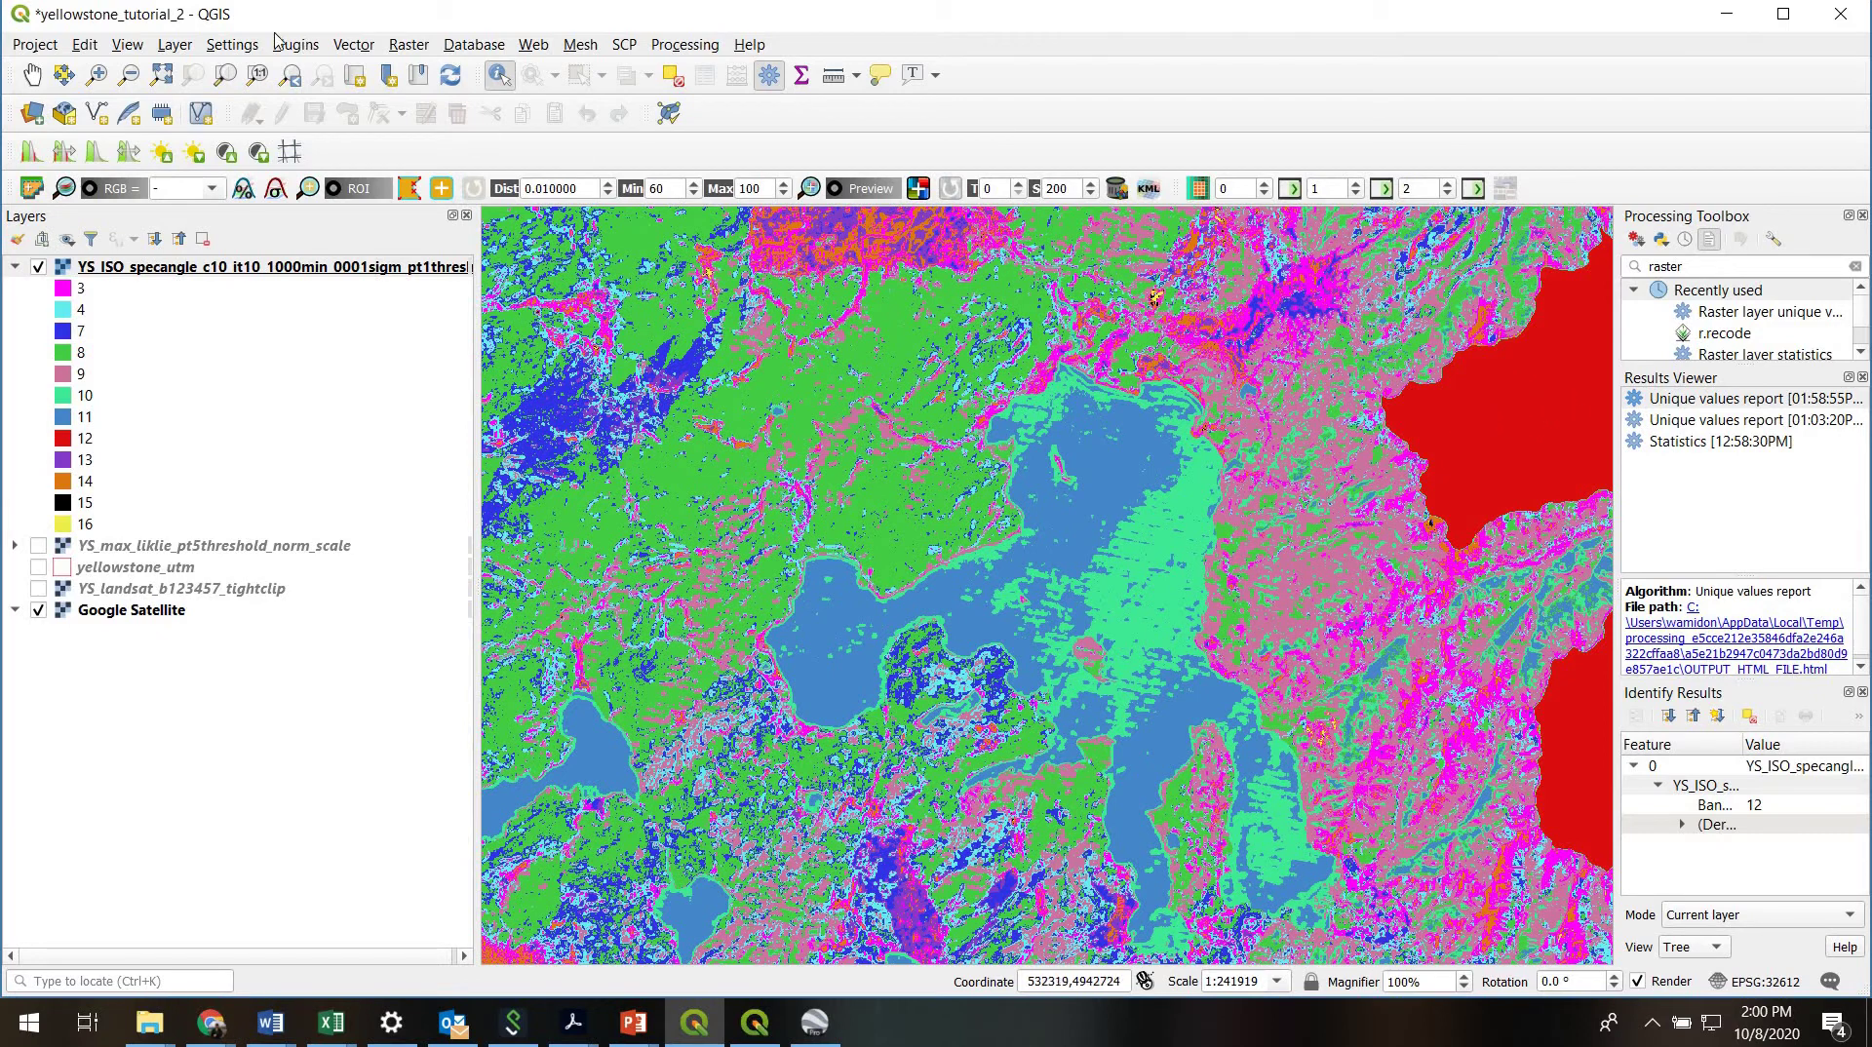
Zoom to the forest north of the lake, turn on YS_landsat_b123457_tightclip, and compare classifications.
click(130, 76)
click(683, 363)
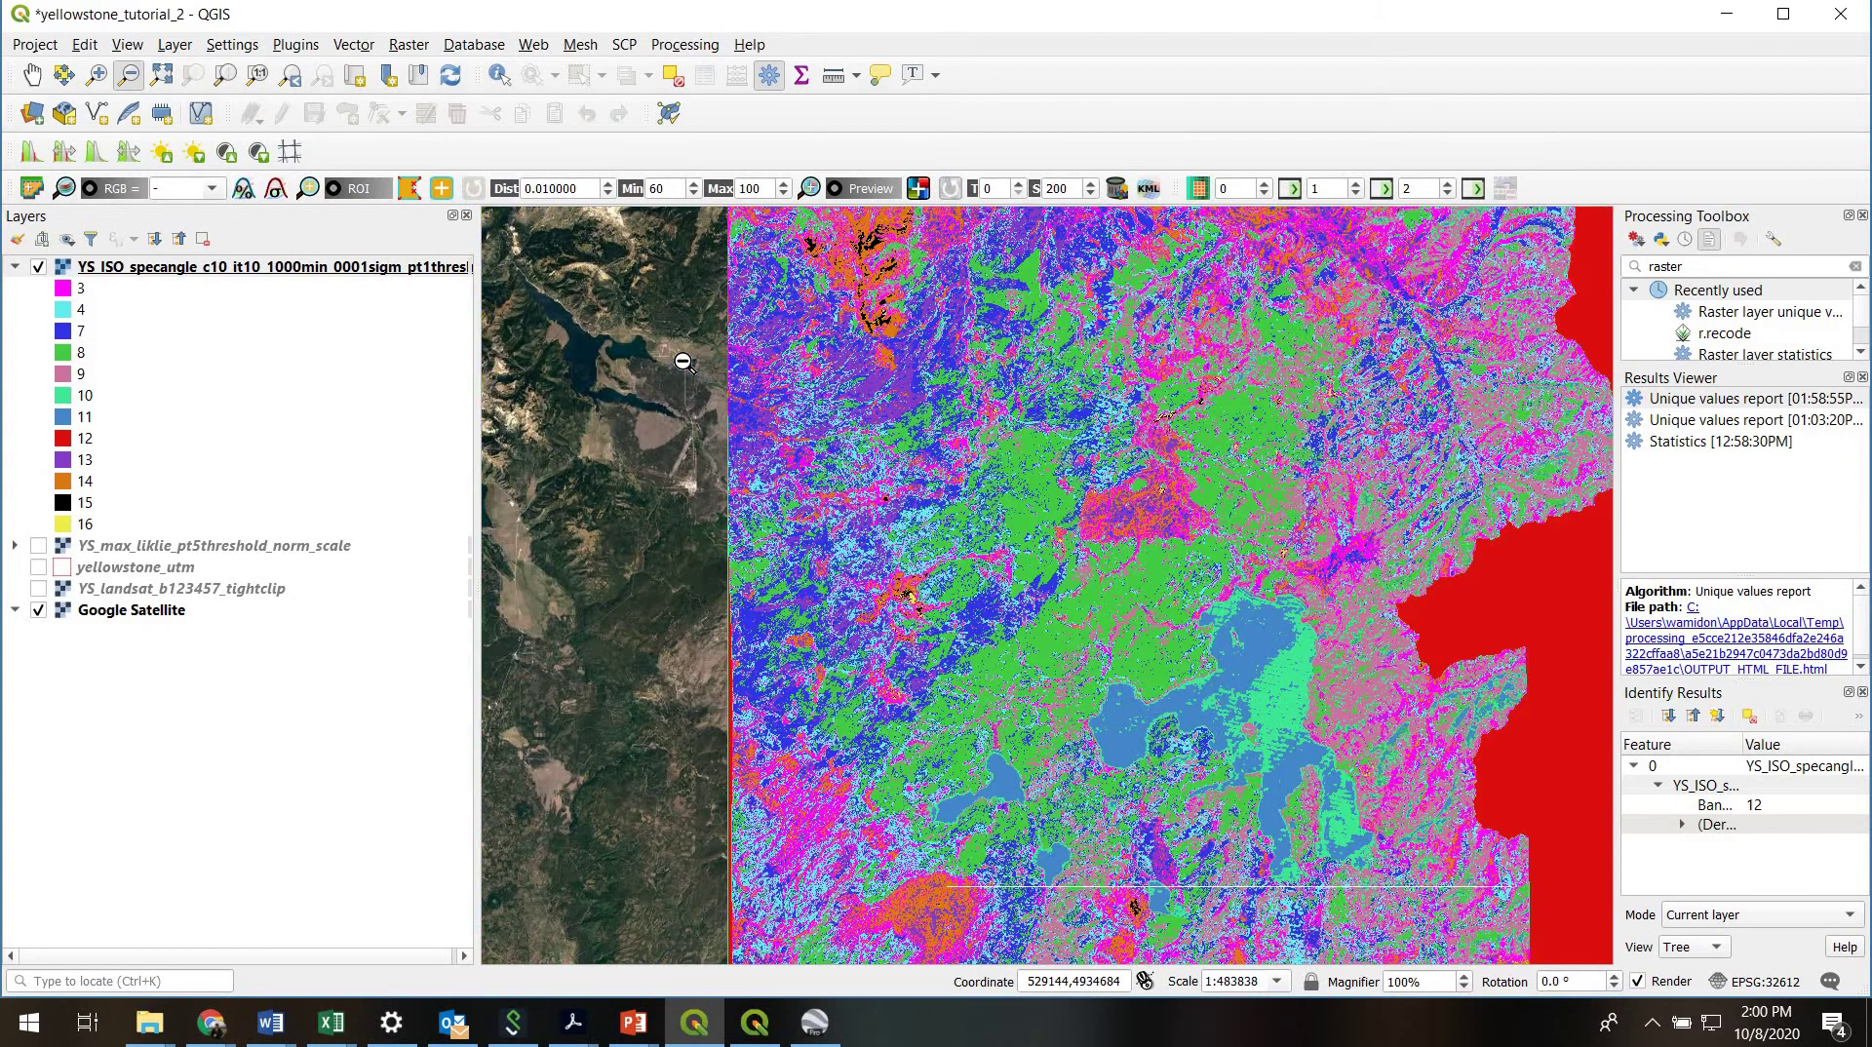
click(97, 75)
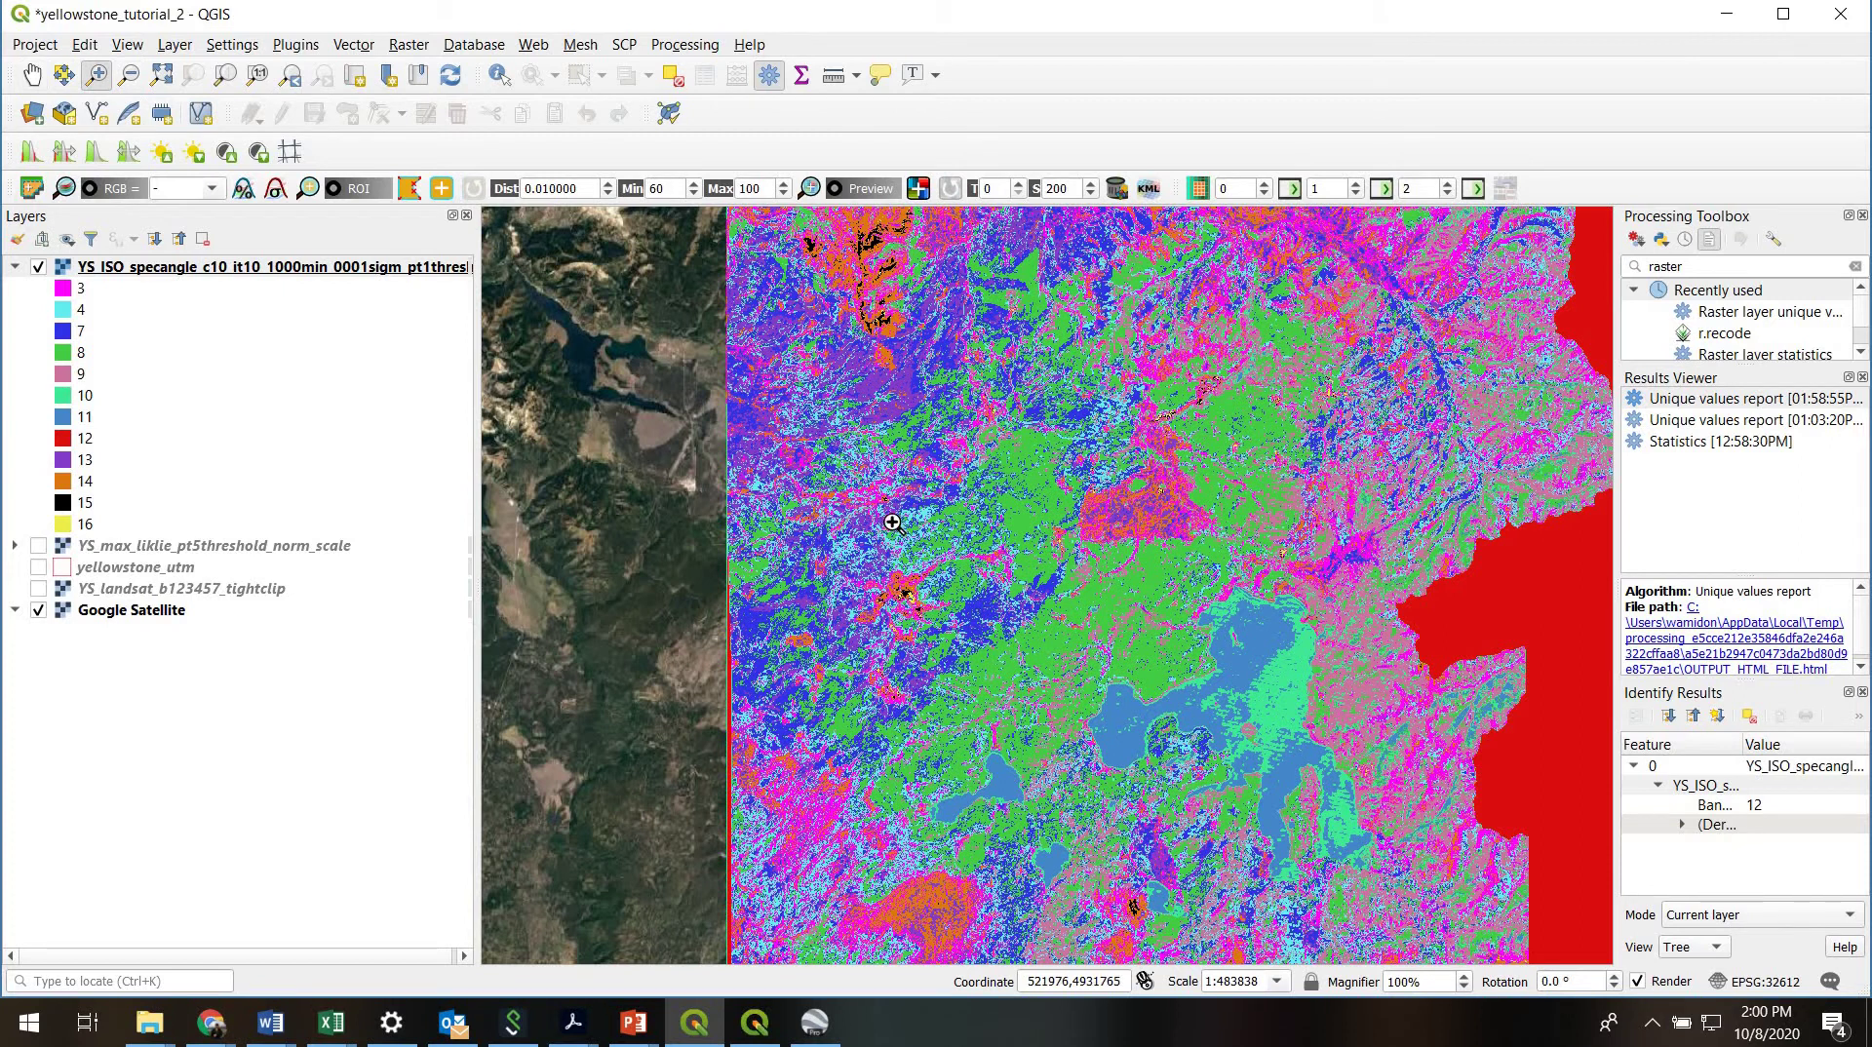
drag(892, 521, 1226, 754)
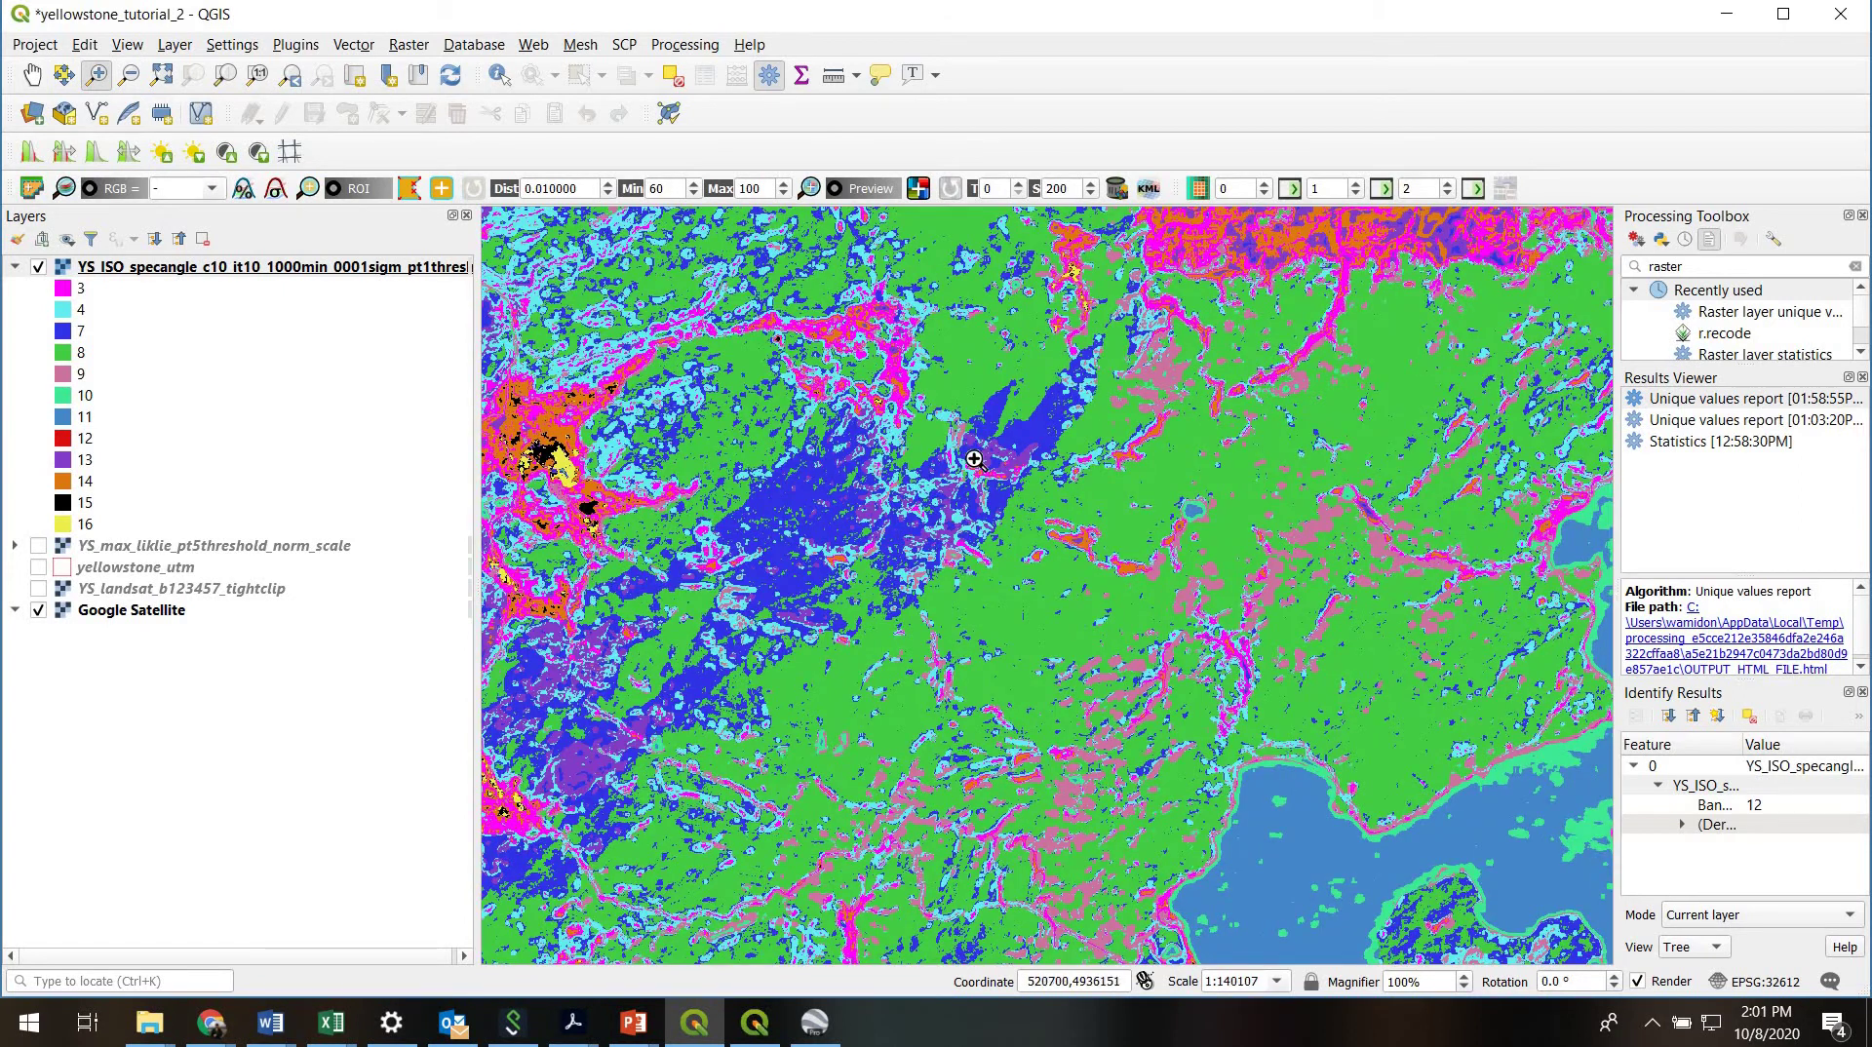
drag(1323, 719, 1330, 728)
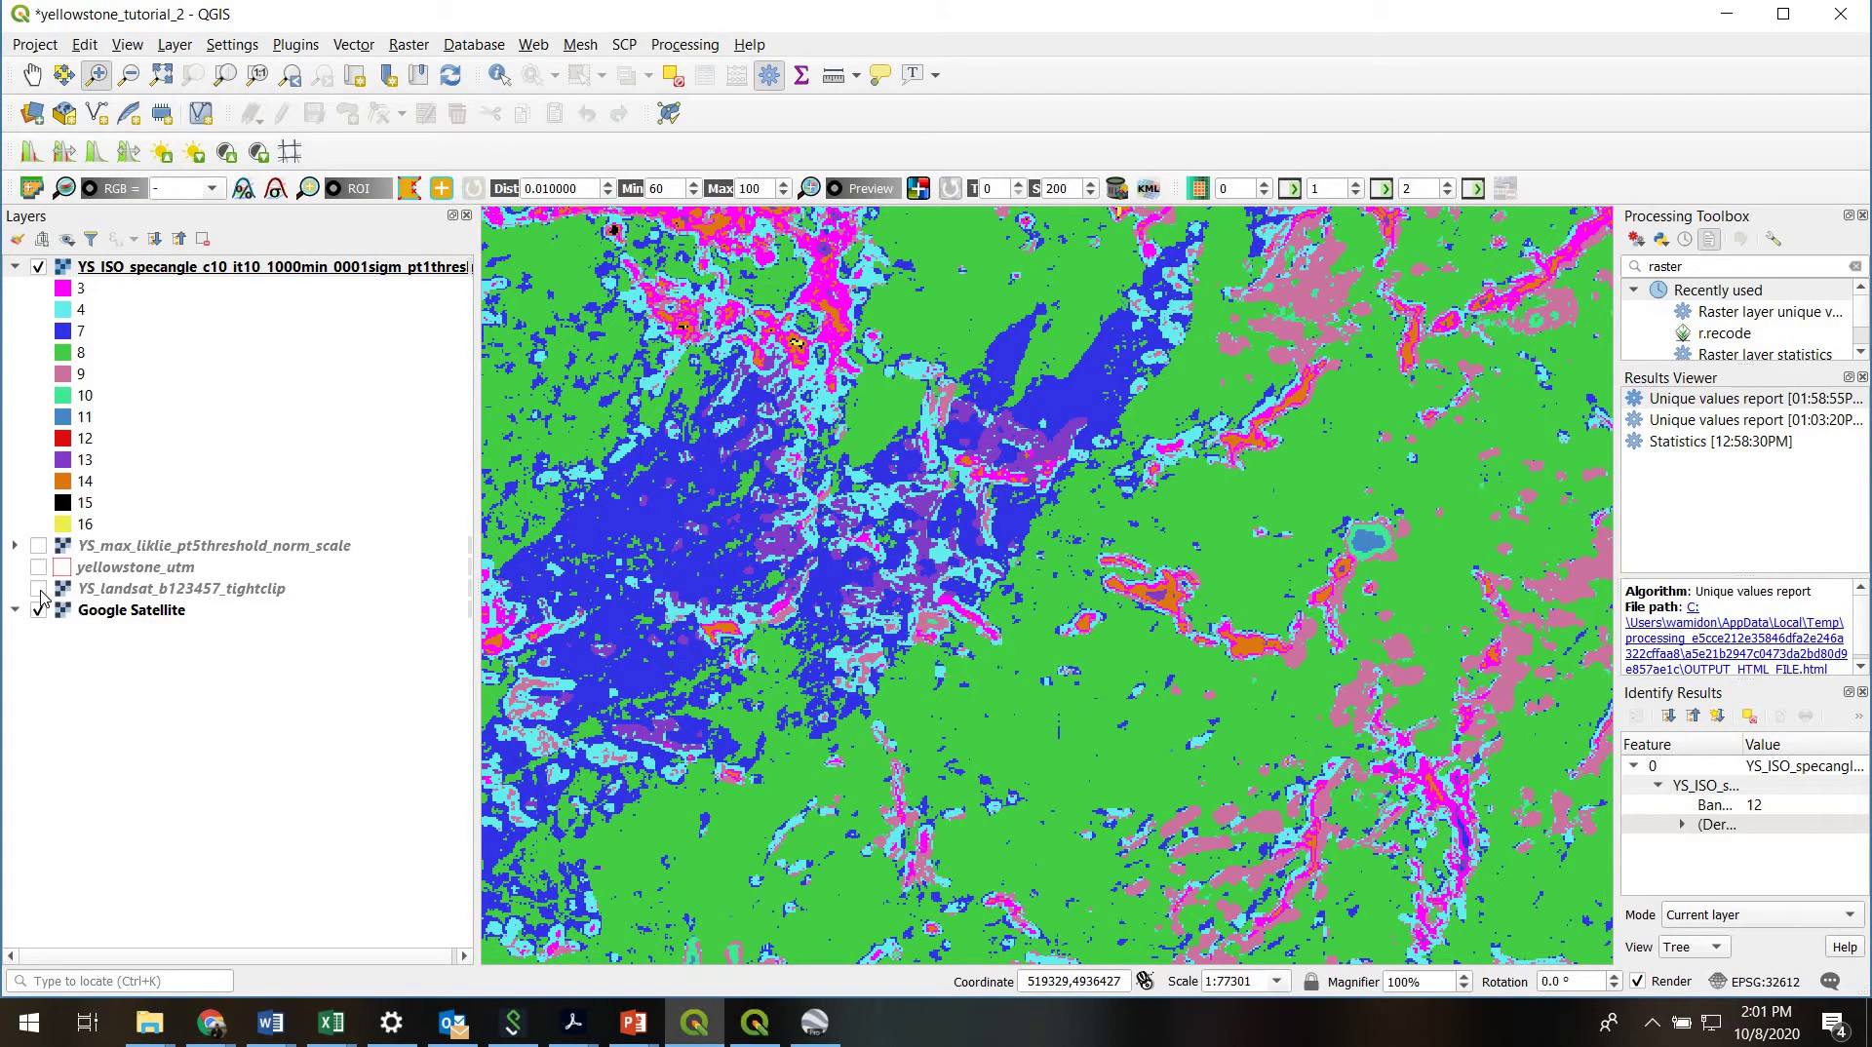
click(38, 589)
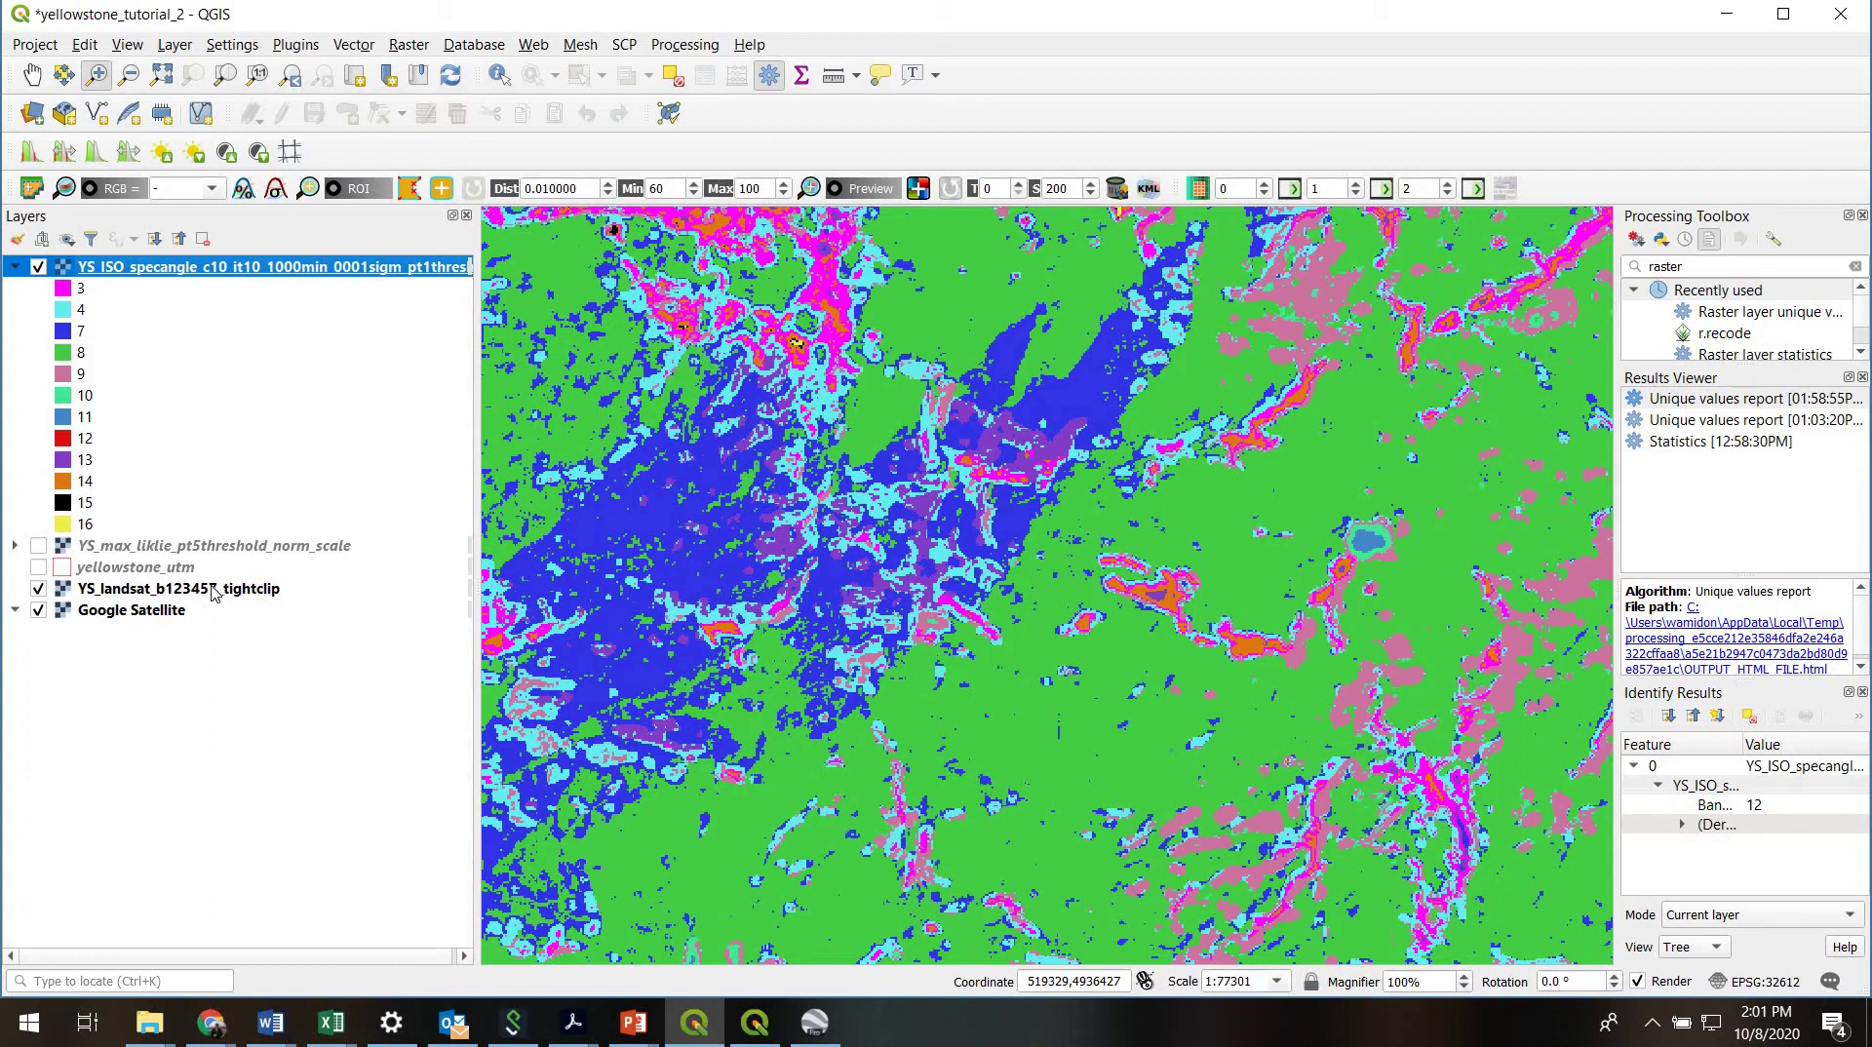
click(38, 268)
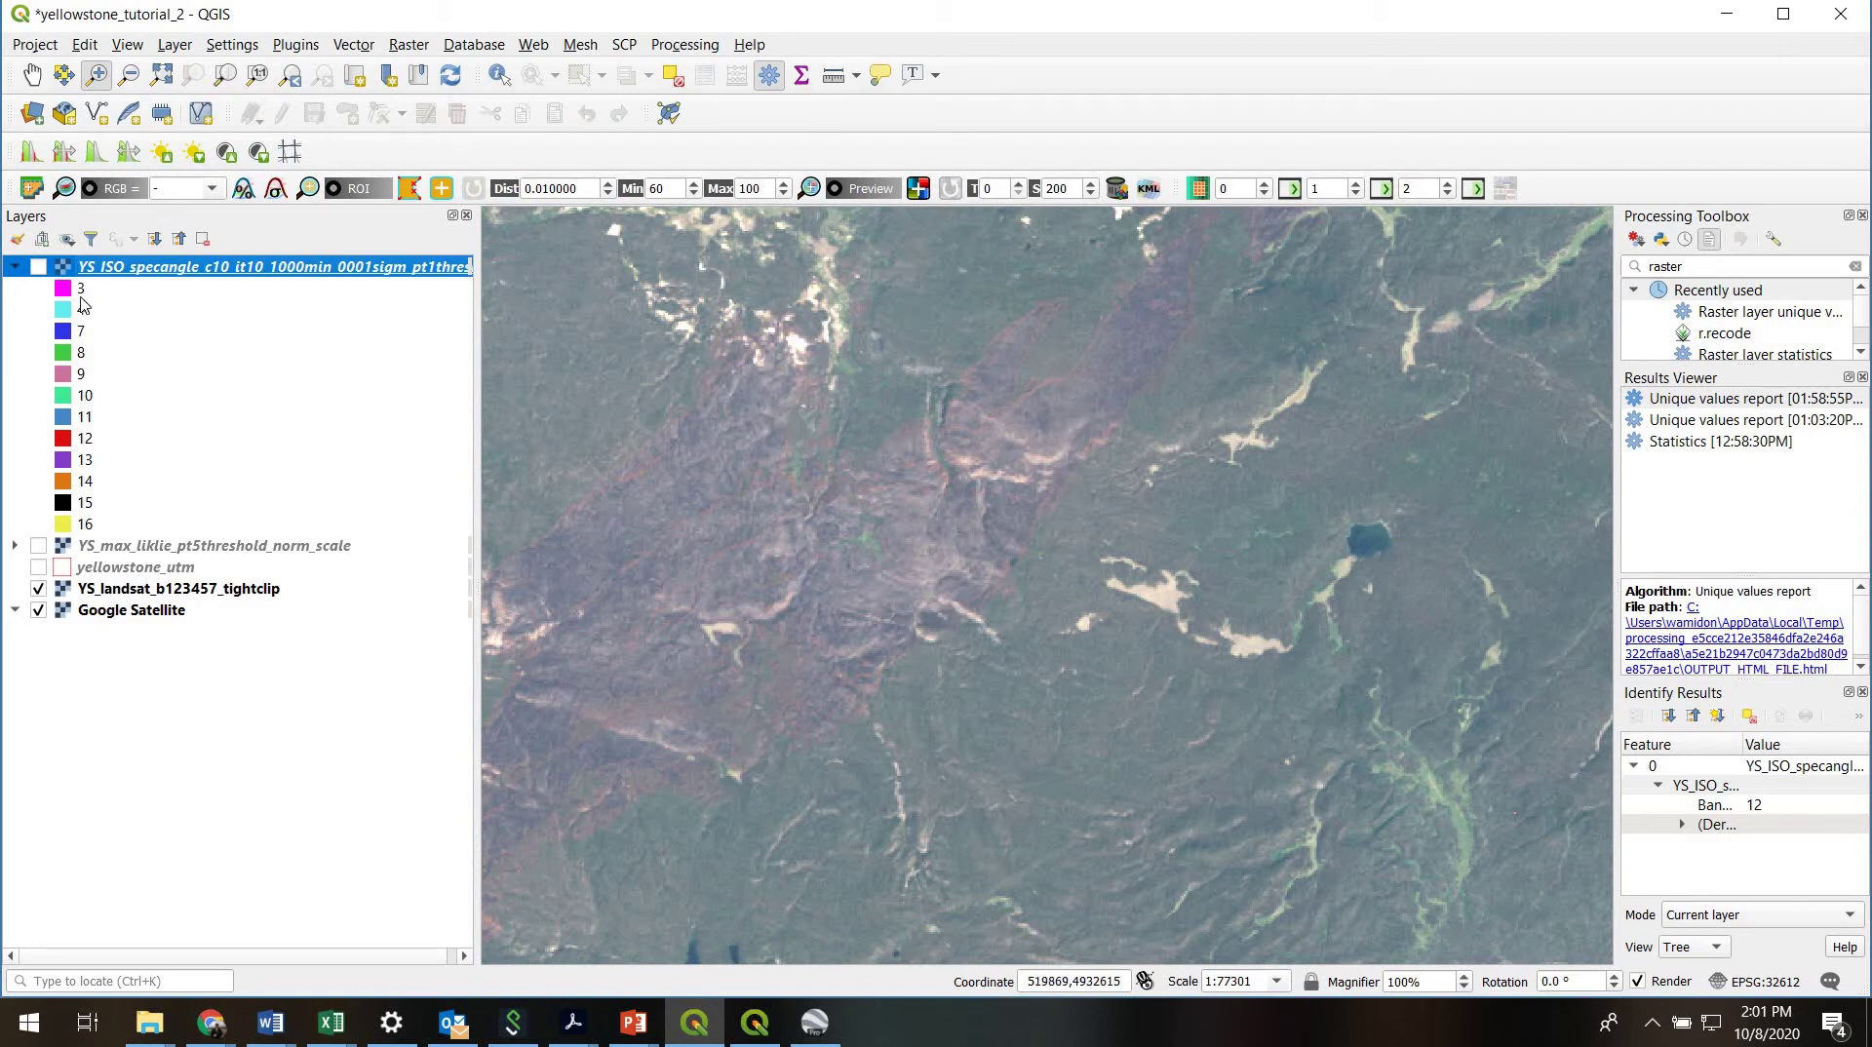
click(39, 267)
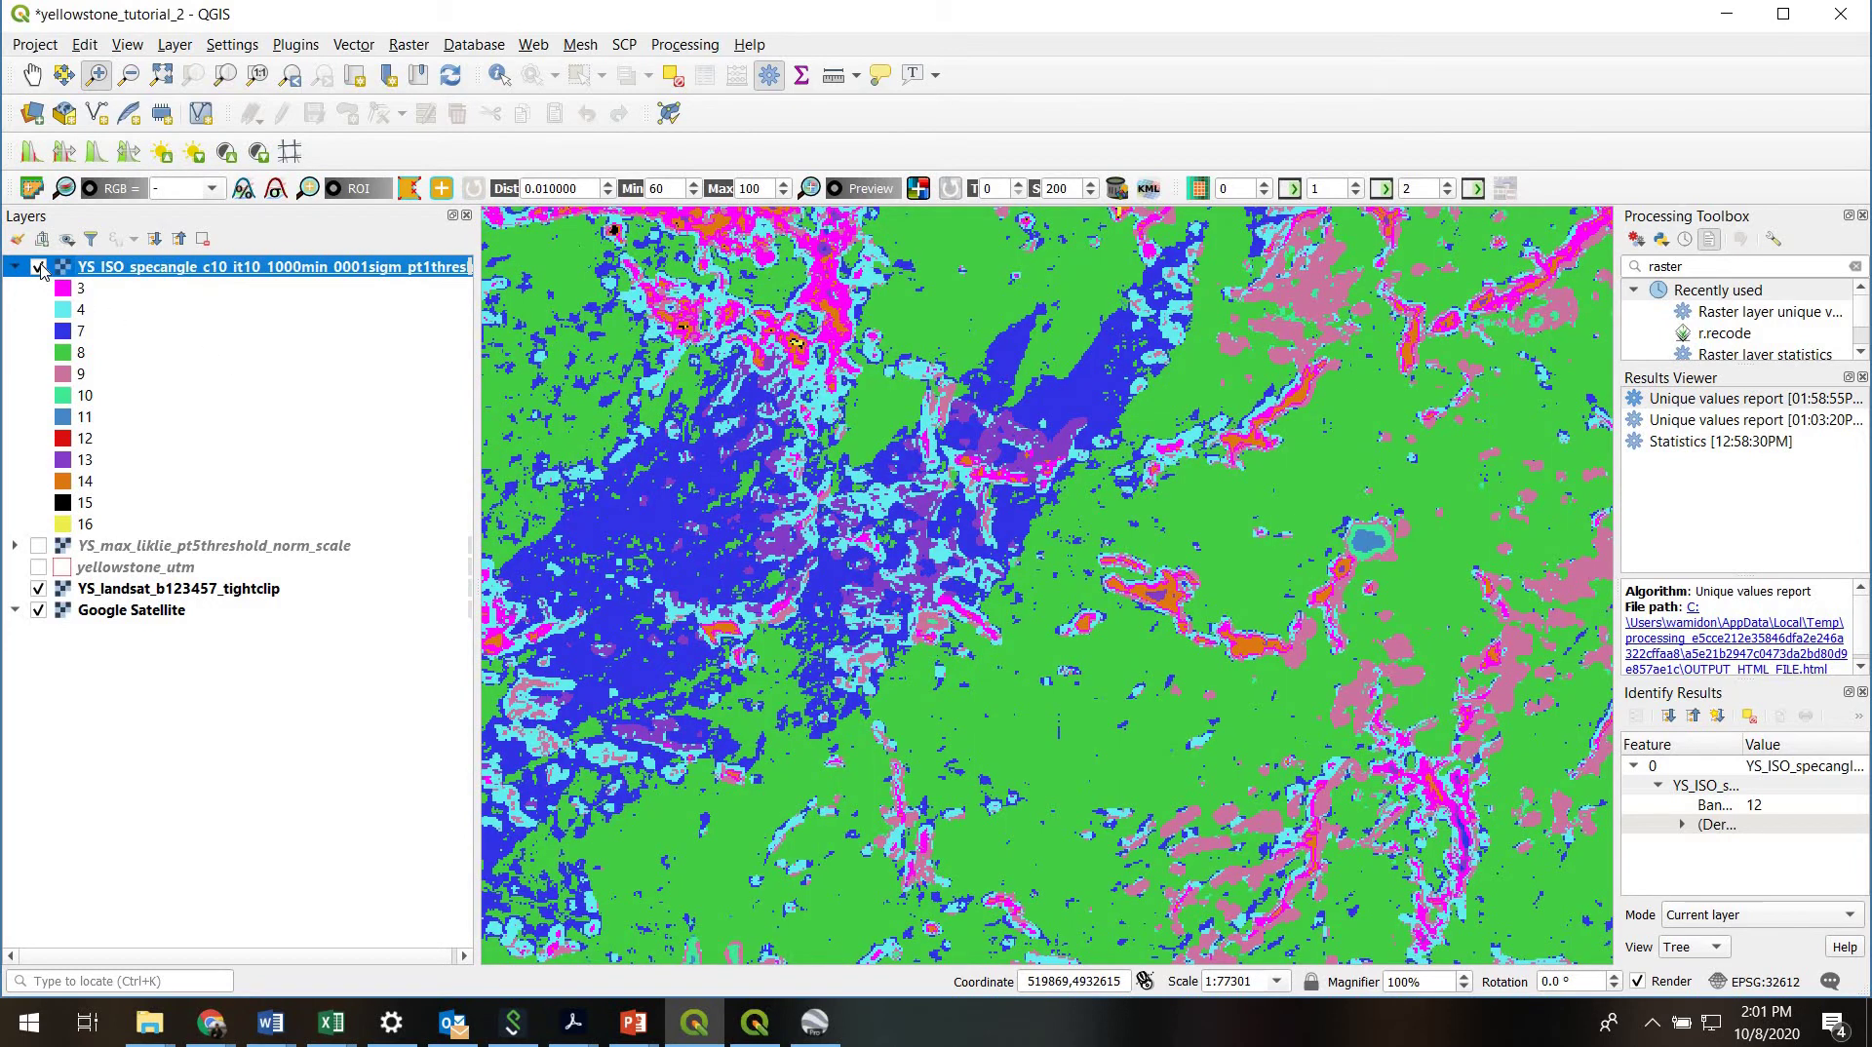
click(39, 267)
click(39, 268)
click(39, 267)
click(39, 267)
Identify the blue patch's class value, then hide the classification and zoom further in.
click(499, 76)
click(661, 519)
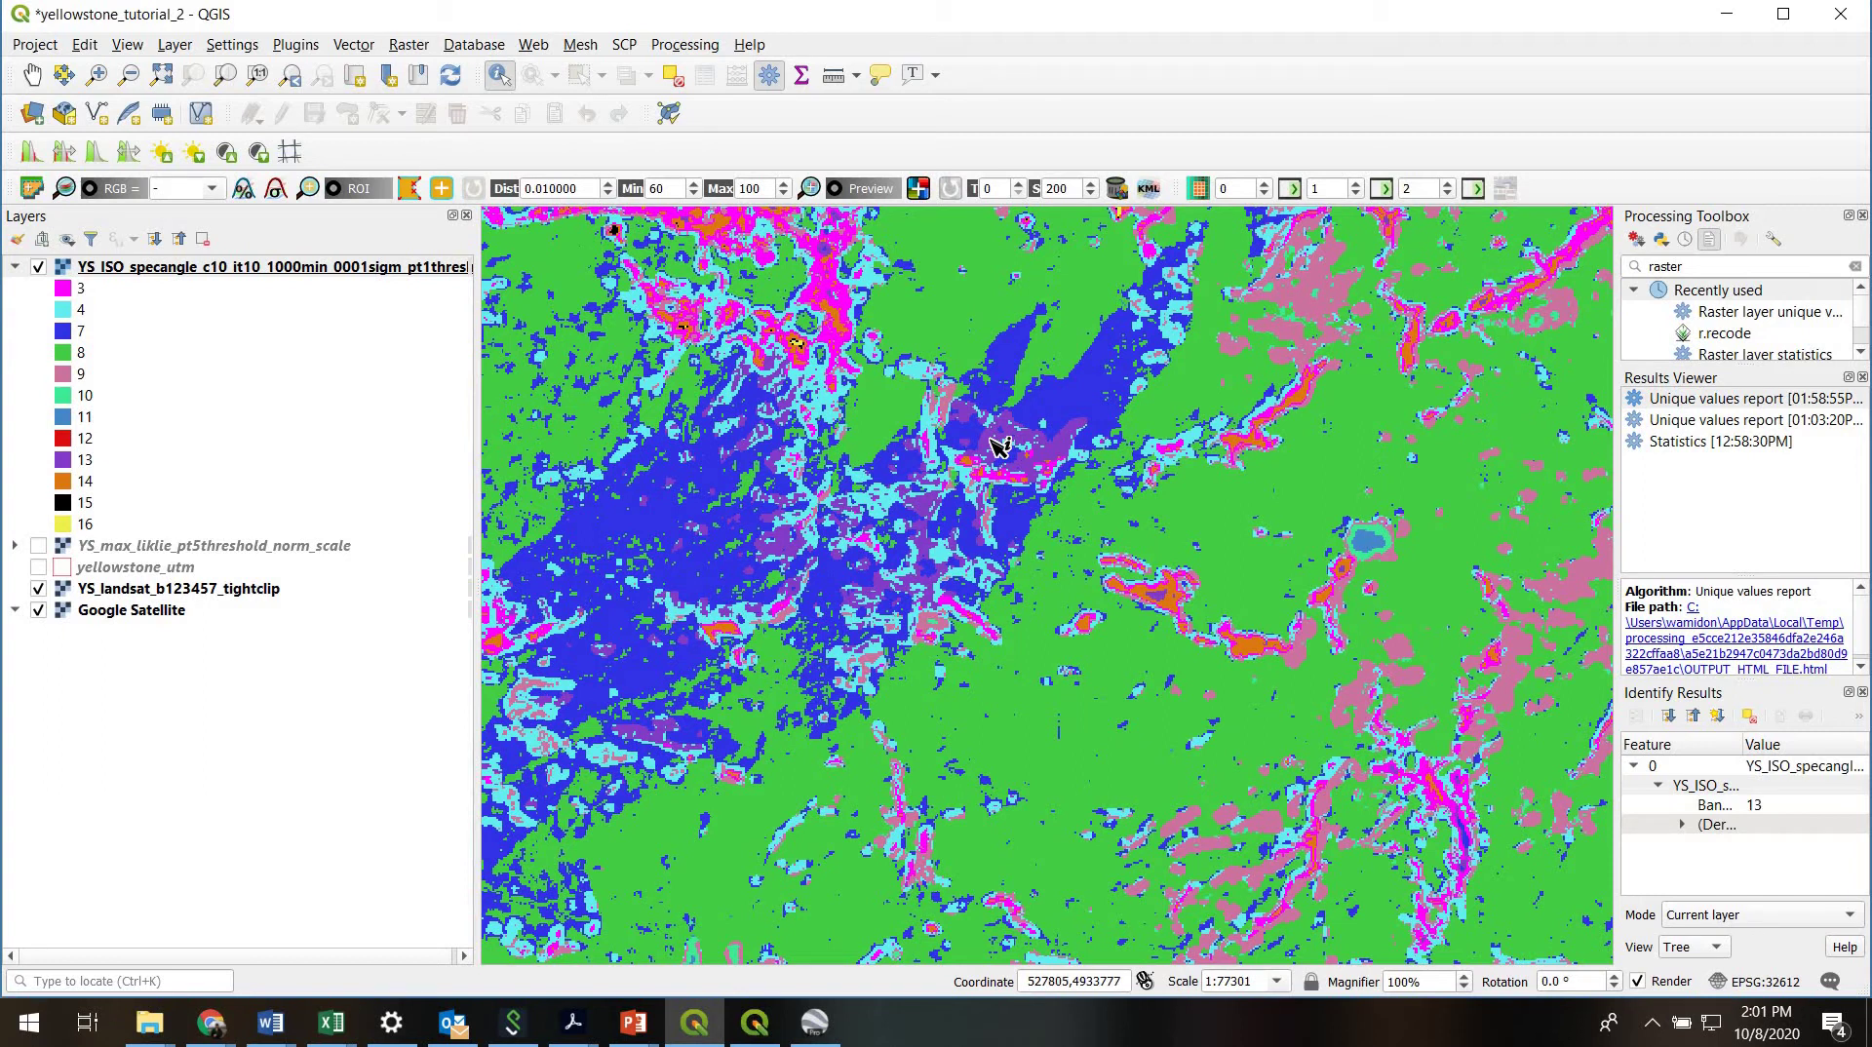
click(38, 267)
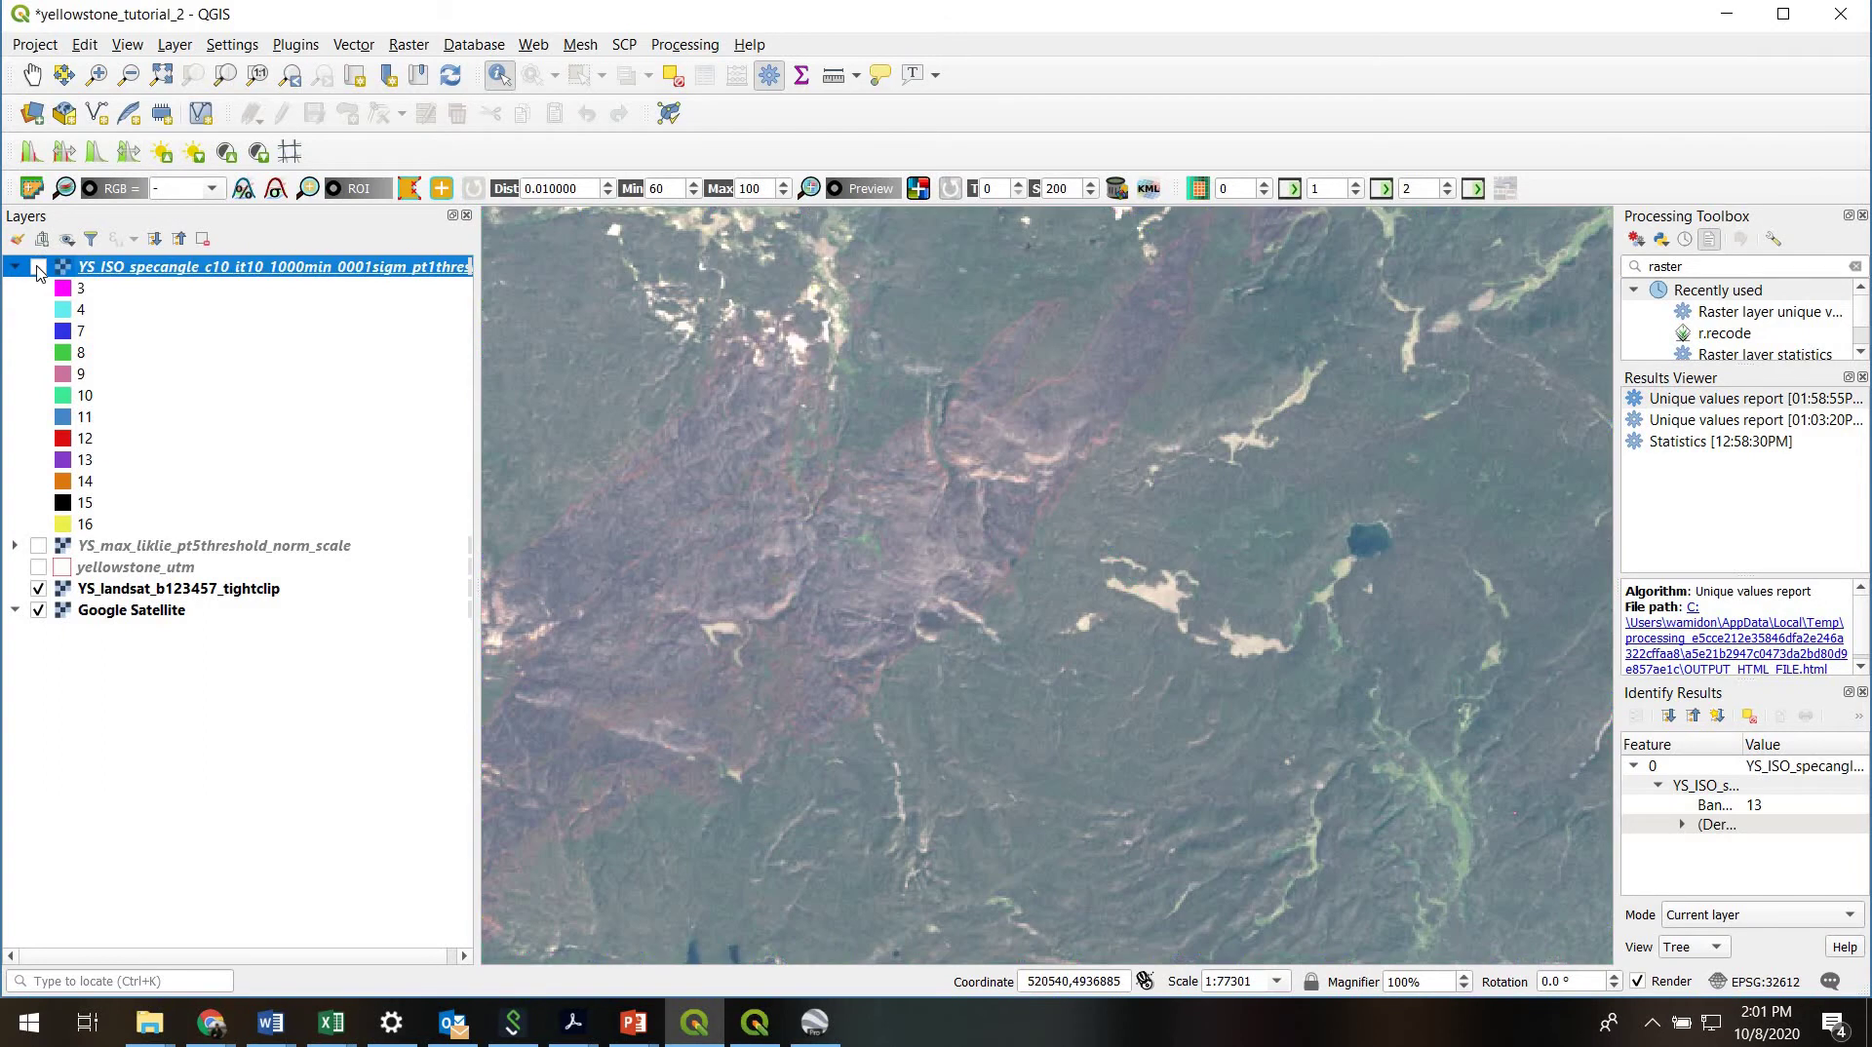
click(96, 74)
drag(784, 310, 1373, 684)
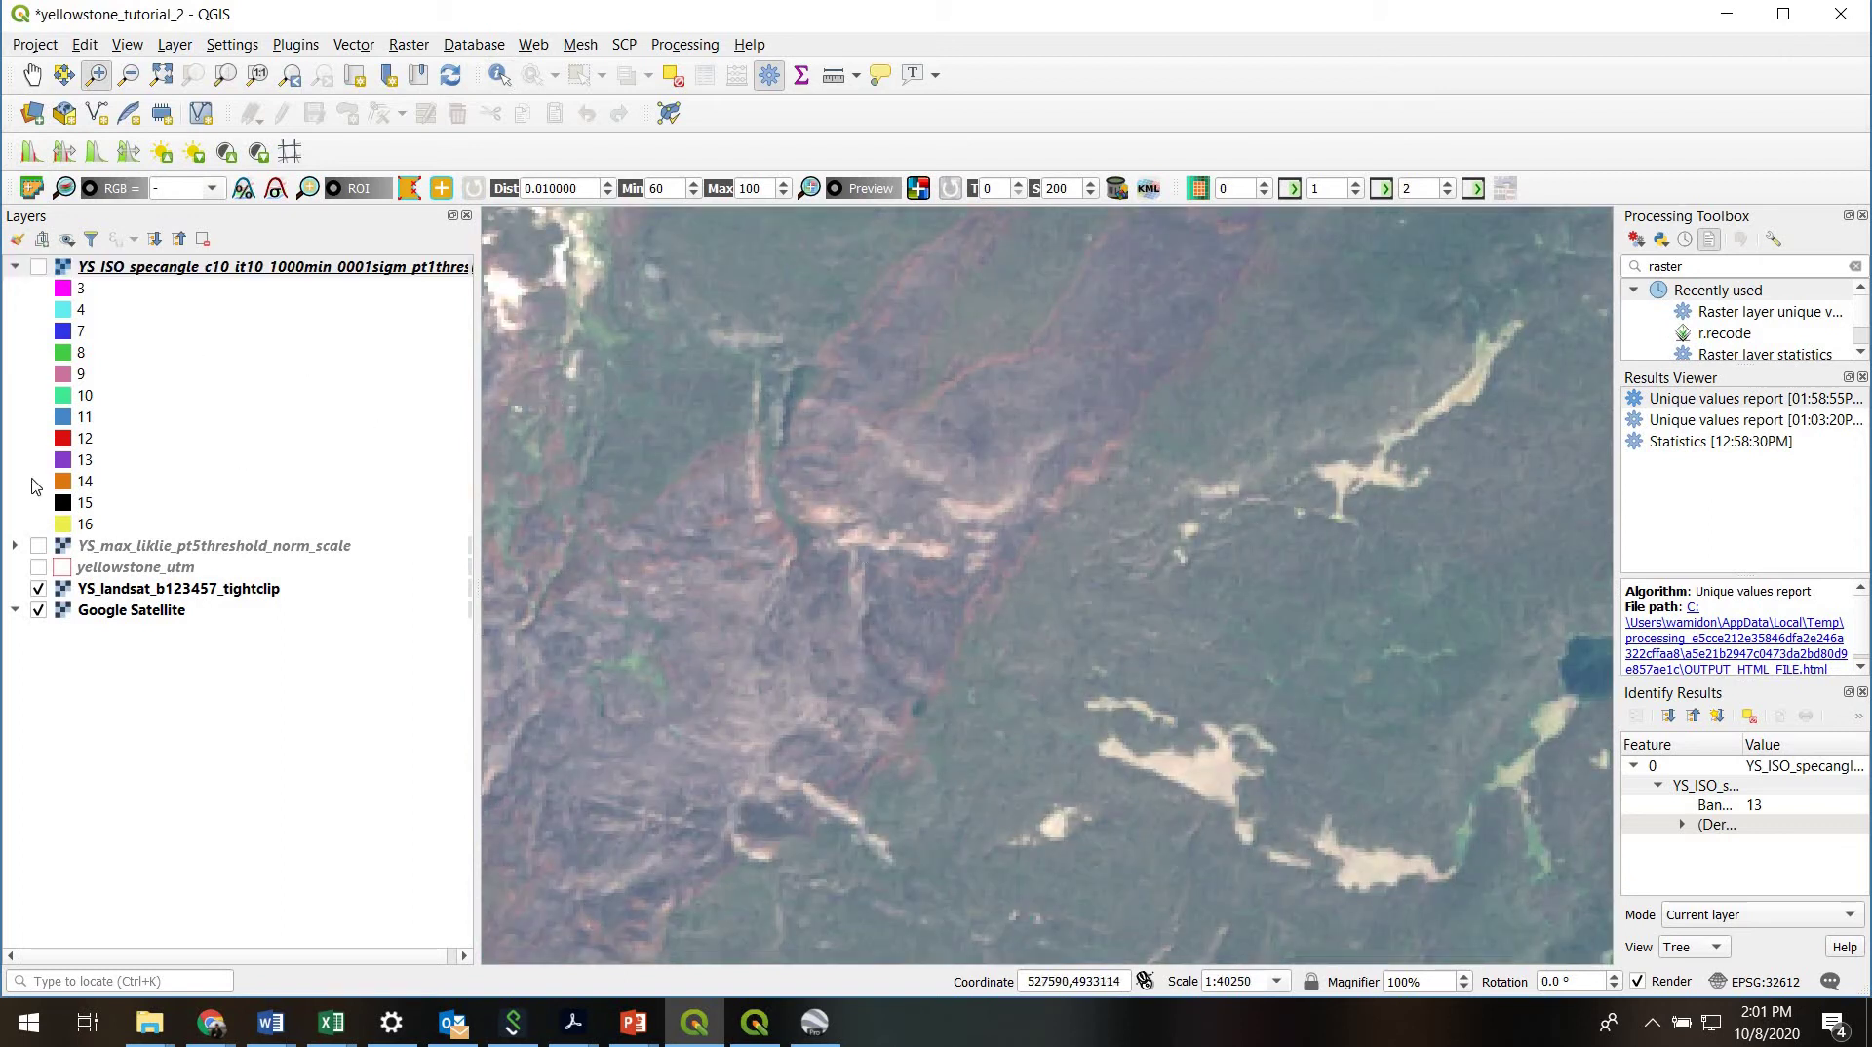
Hide the Landsat composite, show the ISO-classified raster, and identify a pixel as class 14.
click(38, 590)
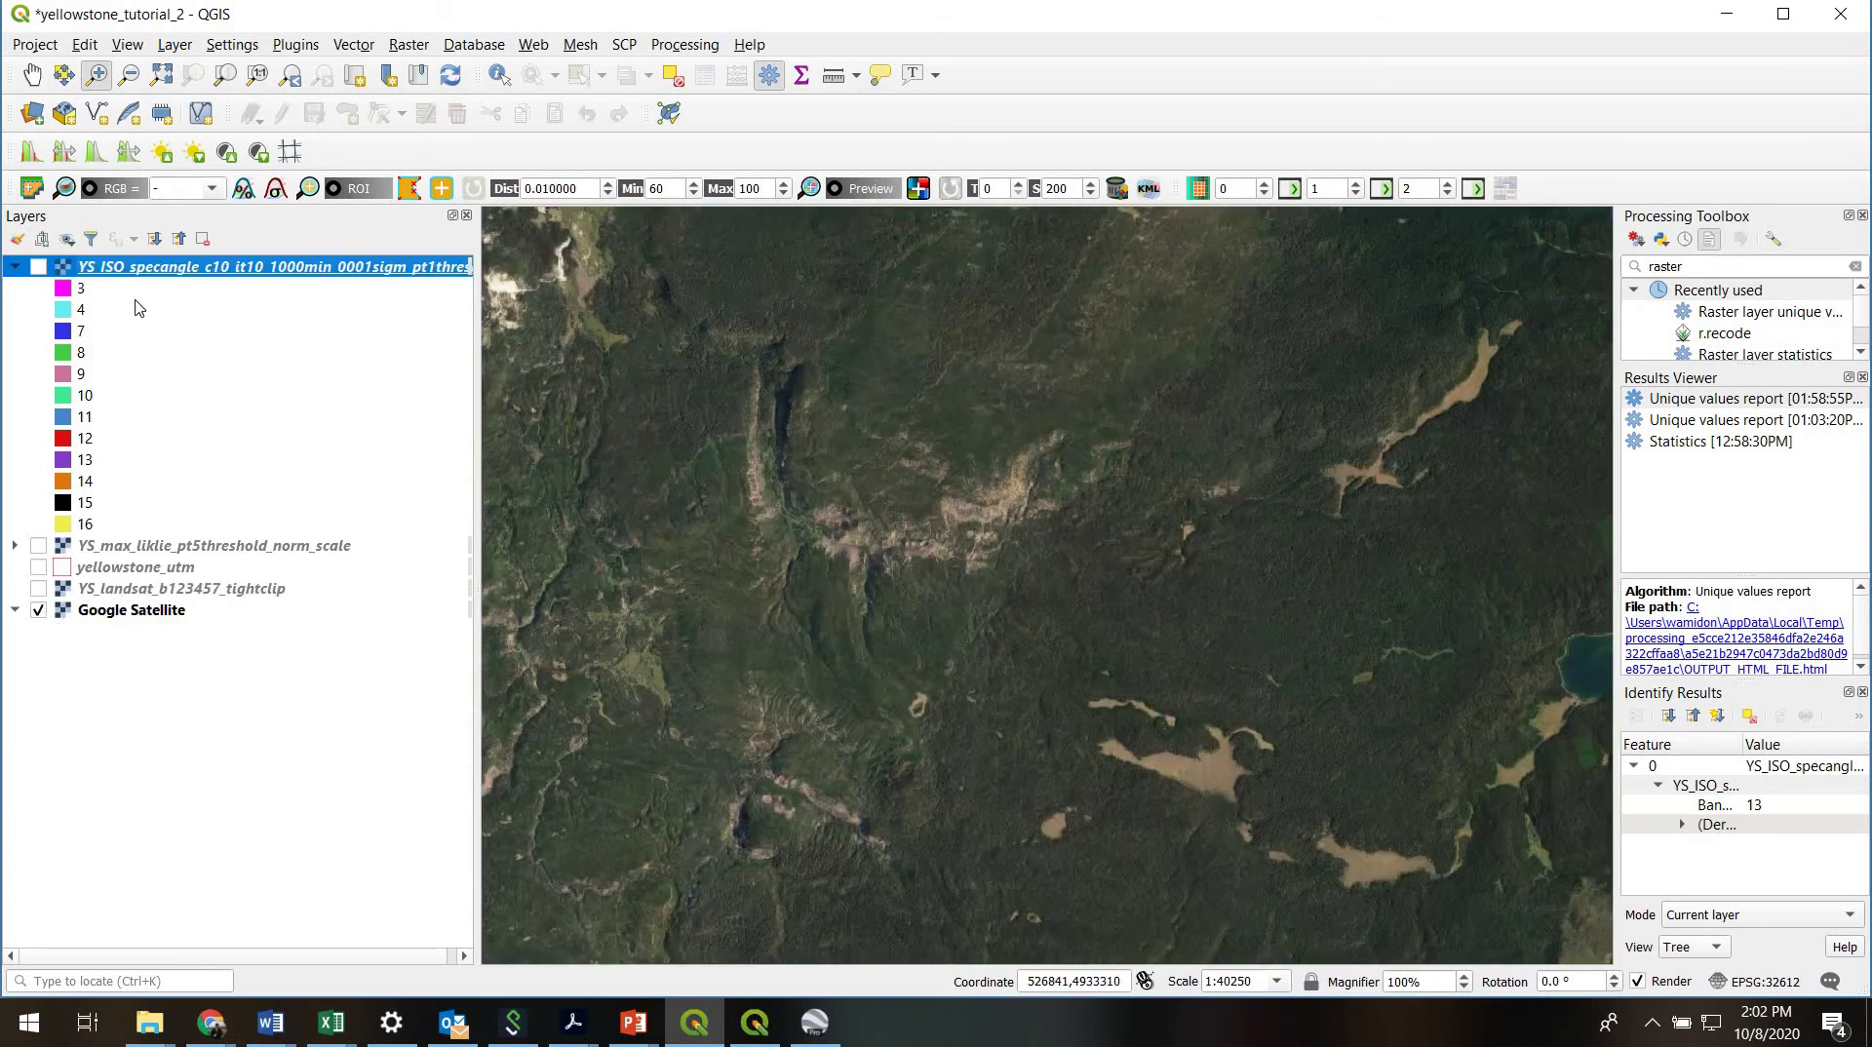
click(39, 267)
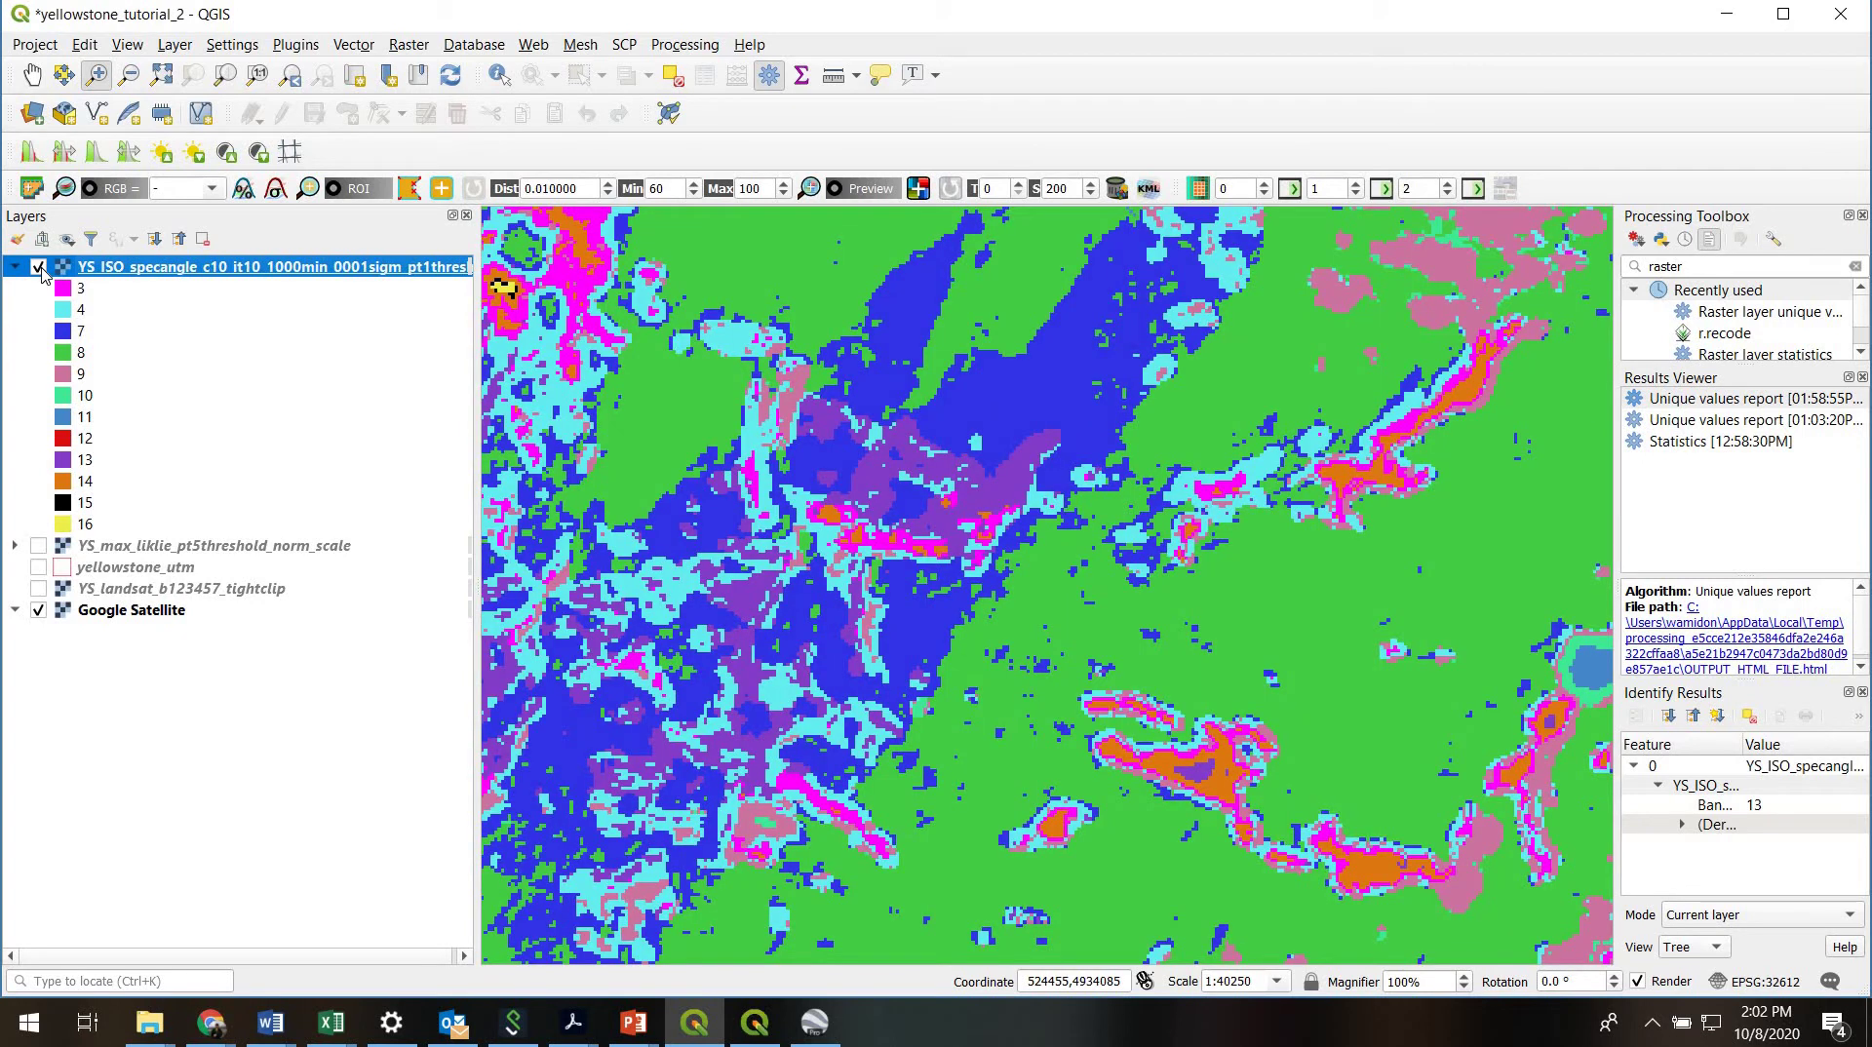
click(41, 269)
click(41, 269)
click(41, 269)
click(41, 269)
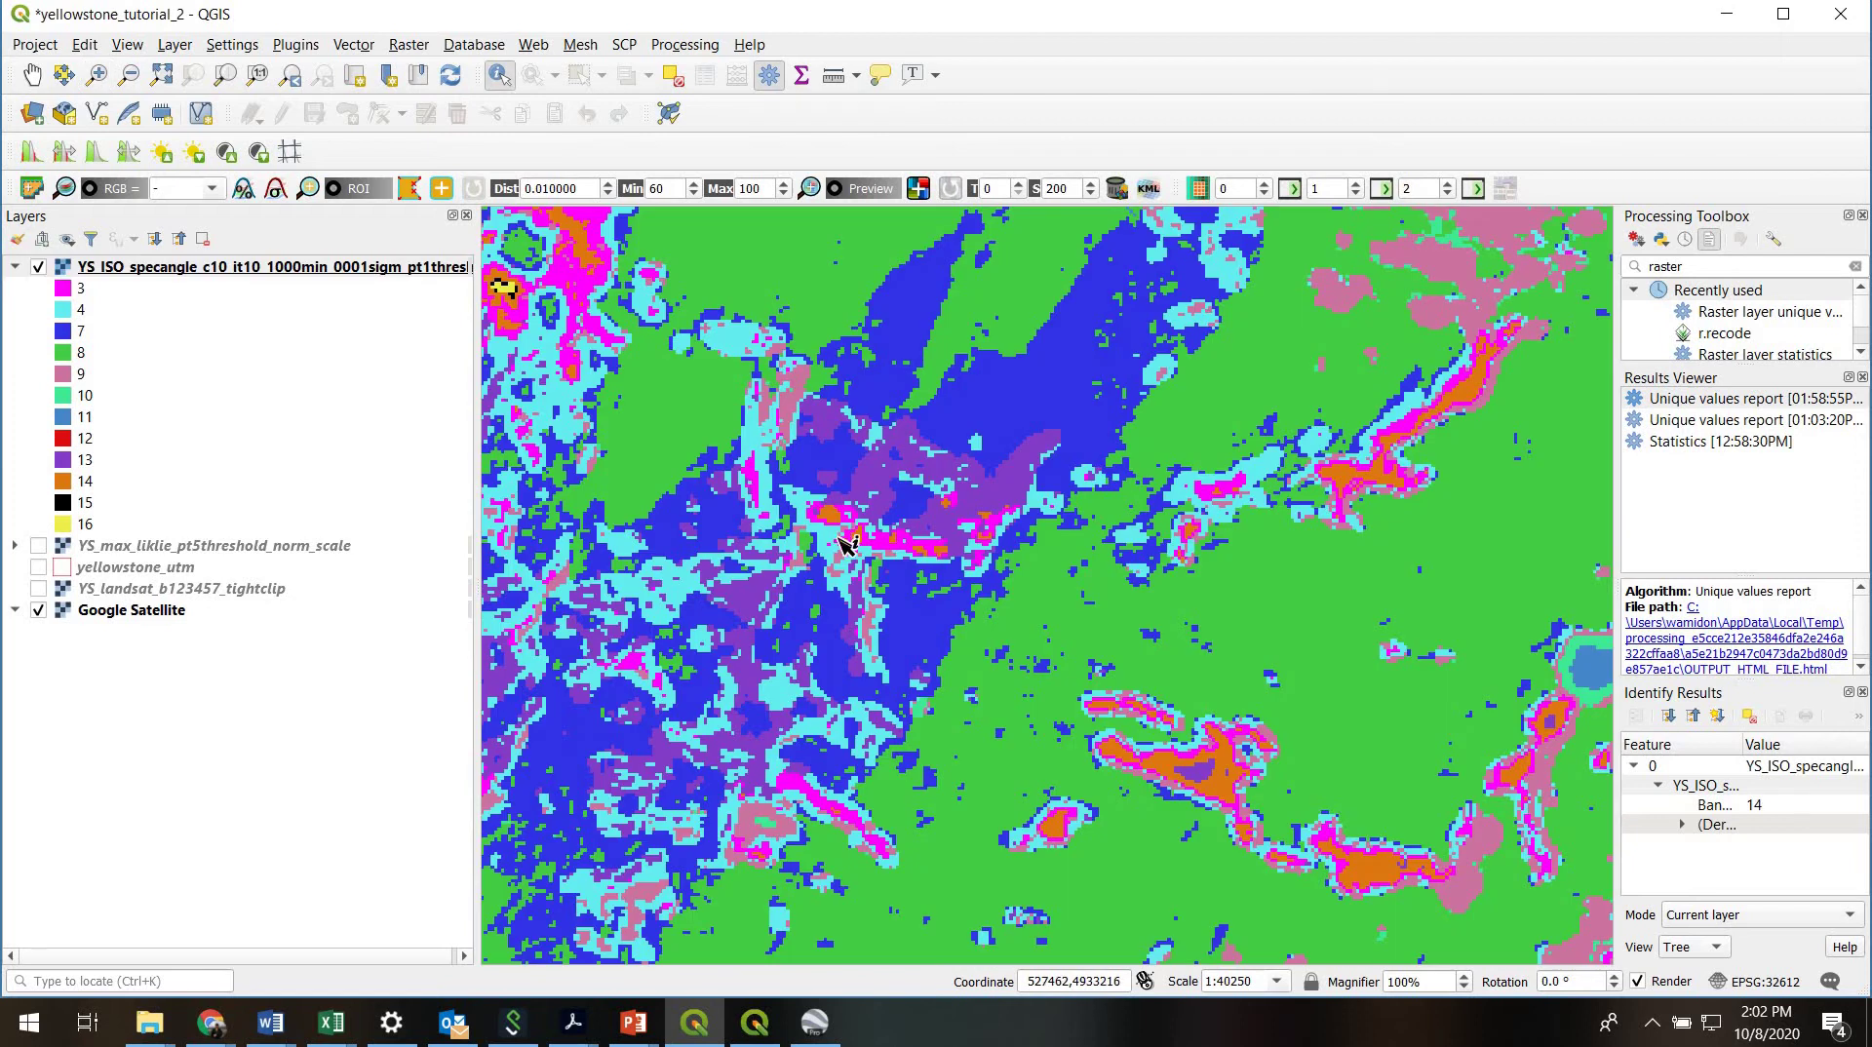
click(844, 538)
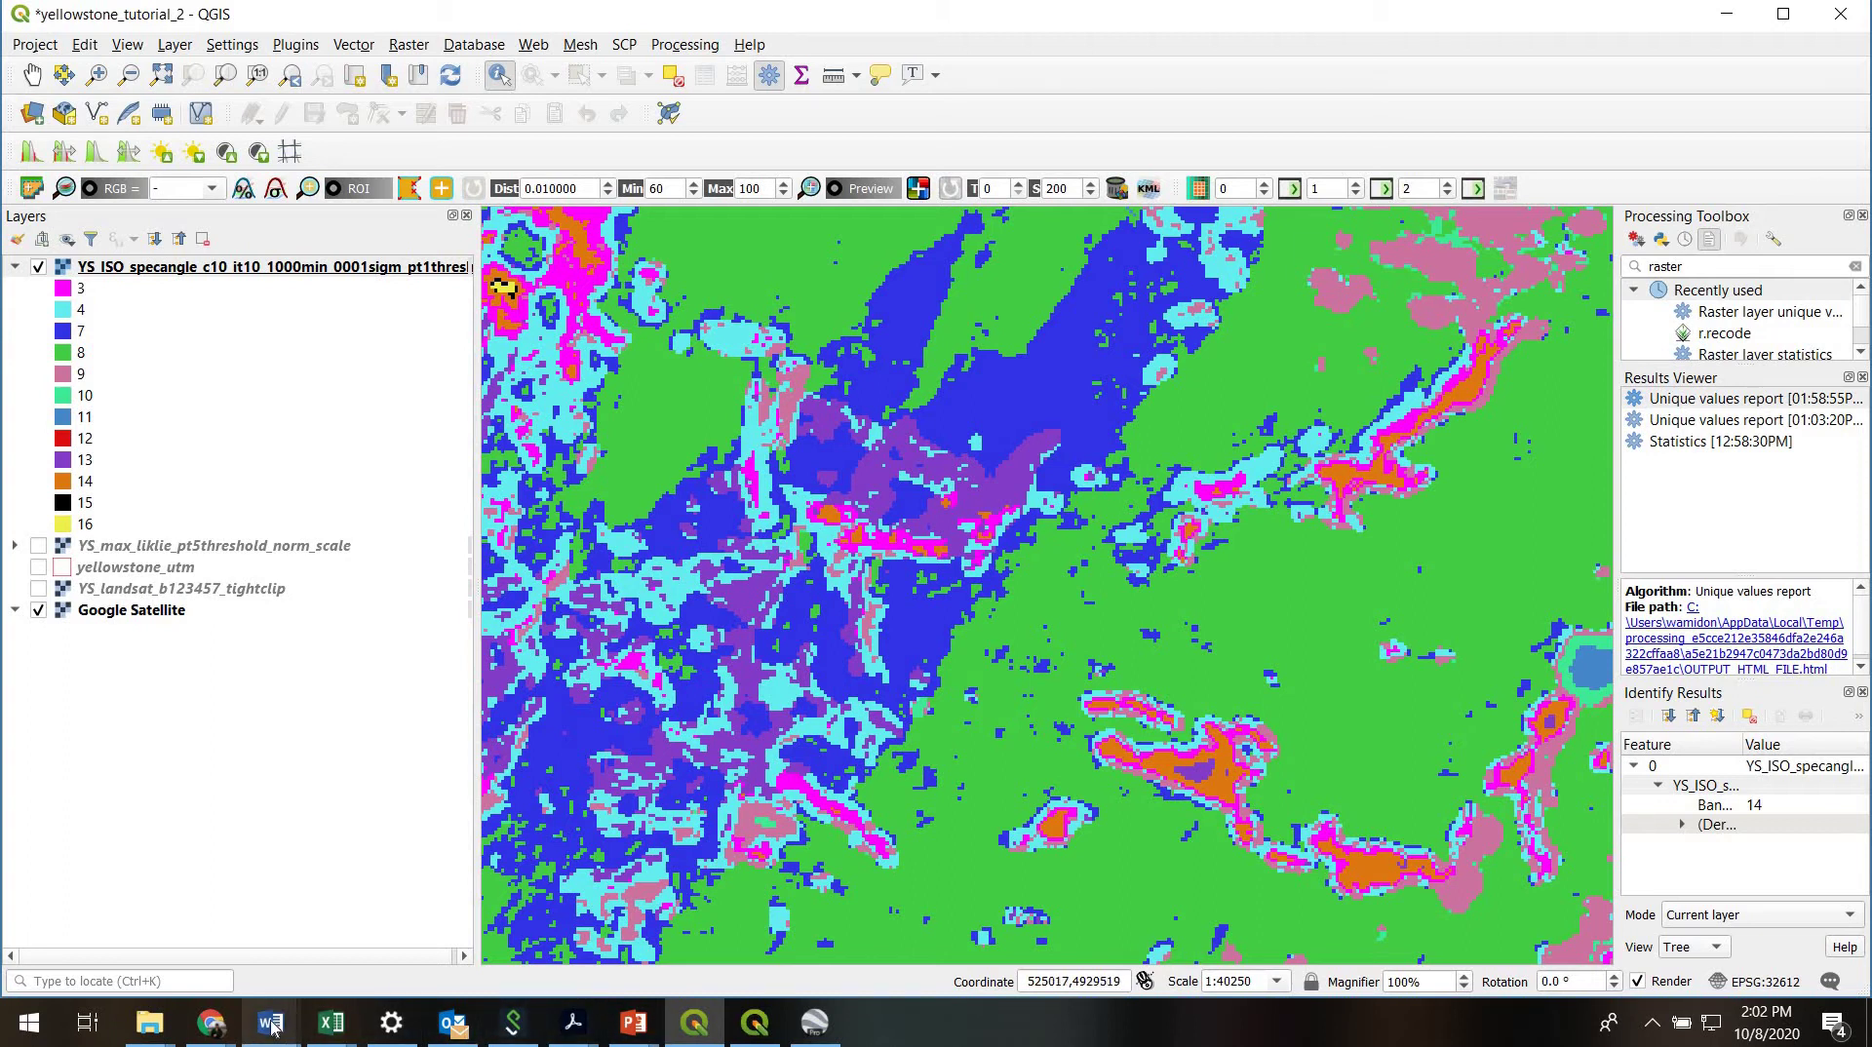
Open reclass_list.txt in Word and review rules 3:3, 10:11, 12 to NoData, 13:15:13, 16:16:16.
mouse_move(271, 1024)
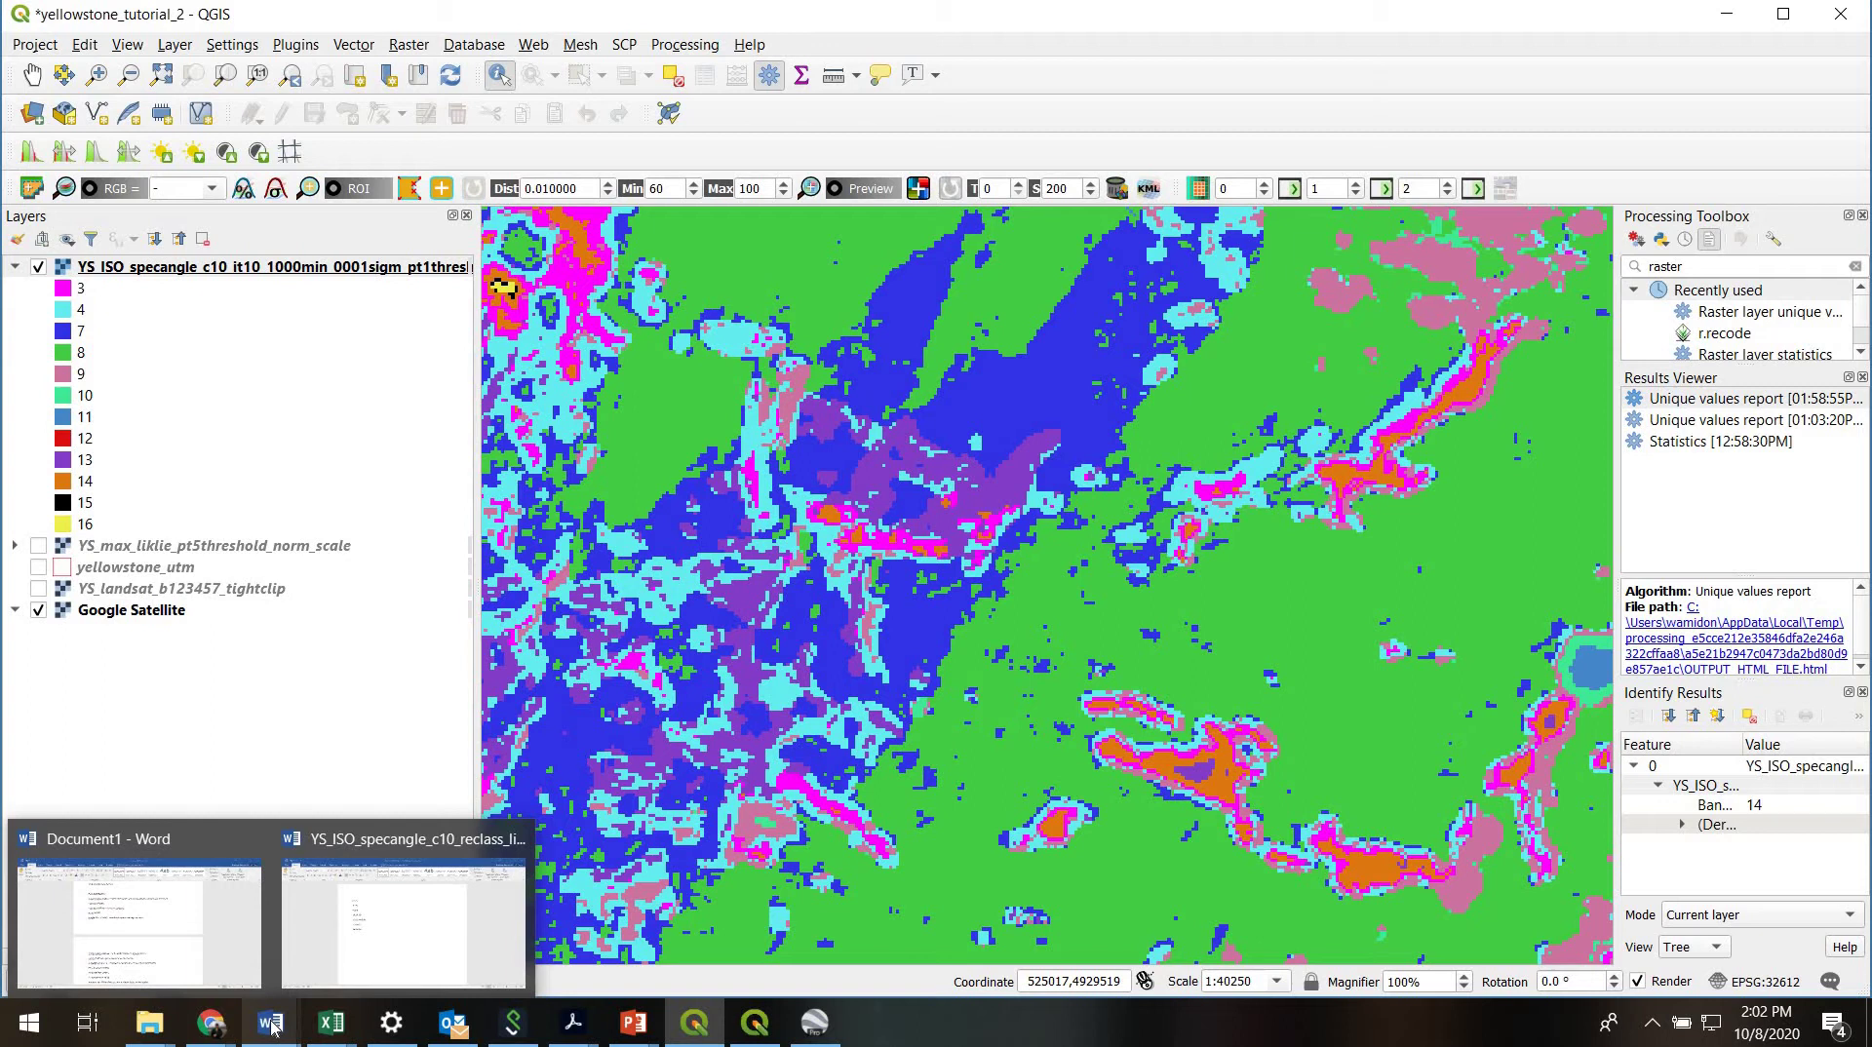
click(412, 948)
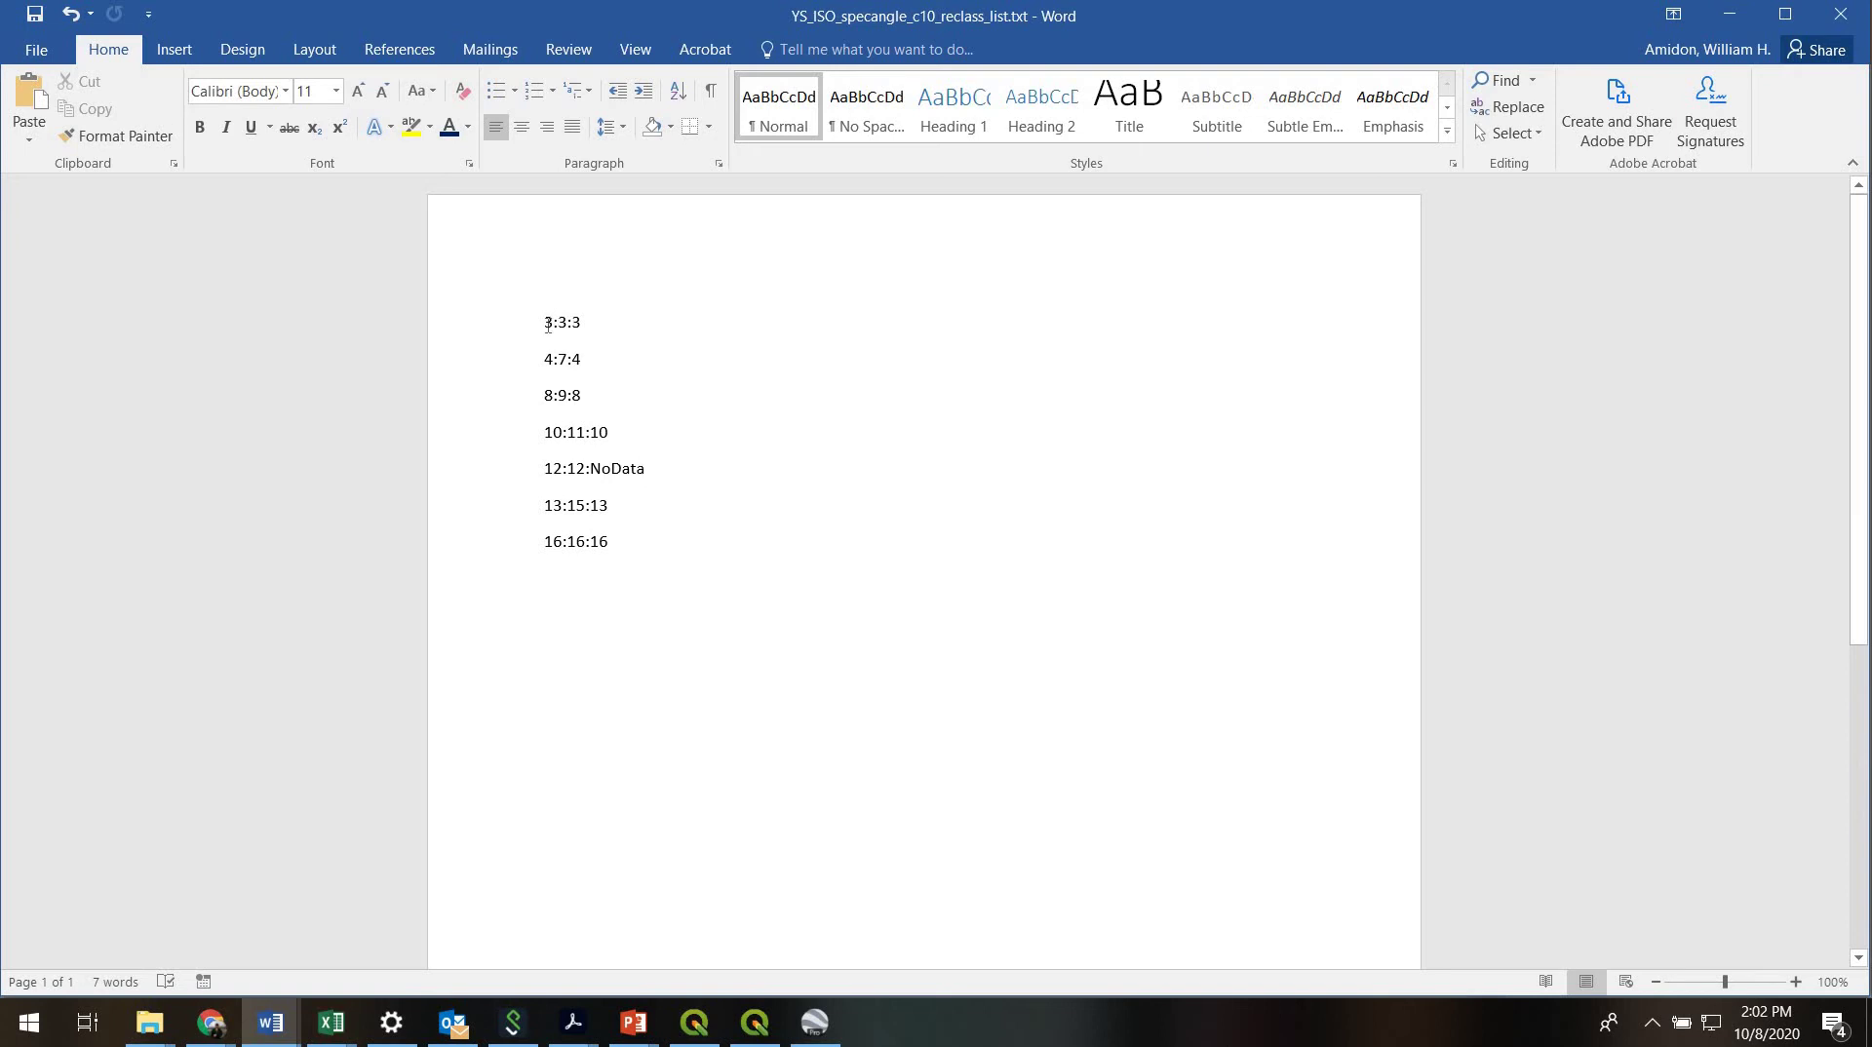
drag(554, 325, 582, 359)
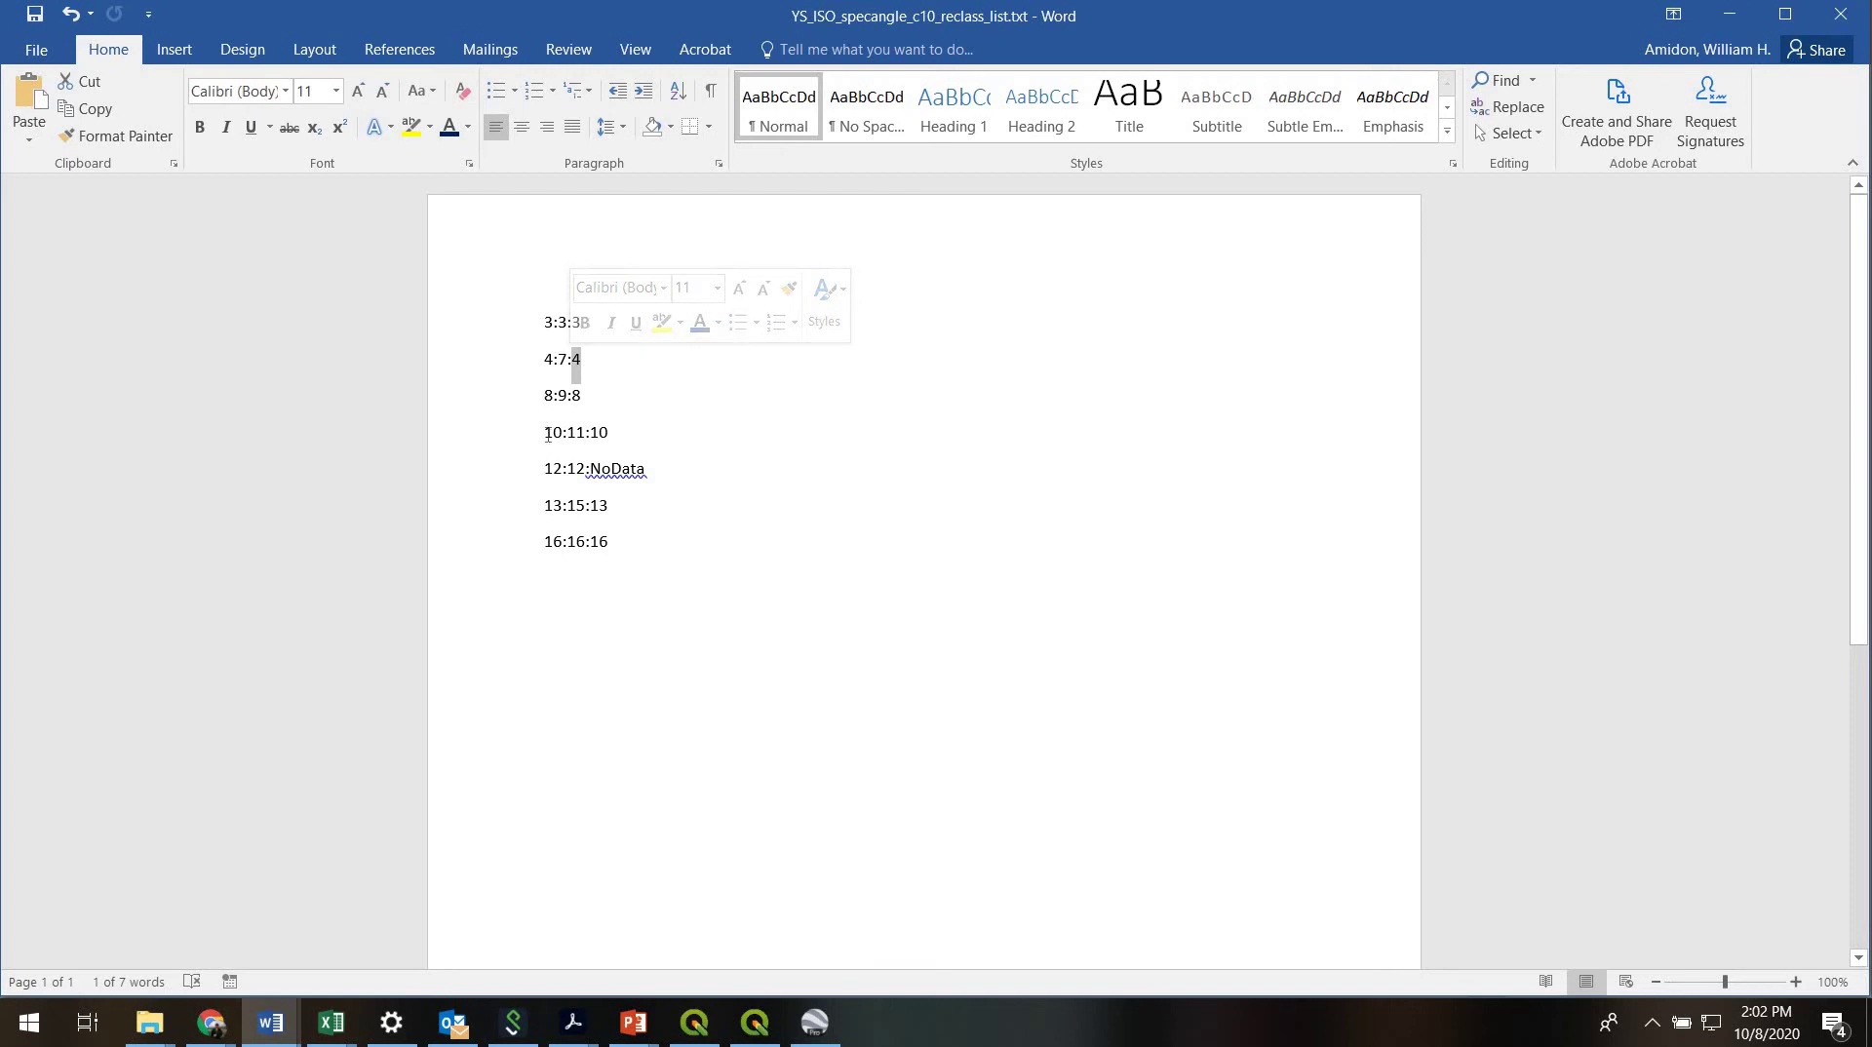
mouse_move(544, 432)
mouse_down()
mouse_move(590, 435)
mouse_move(544, 469)
mouse_up()
click(544, 469)
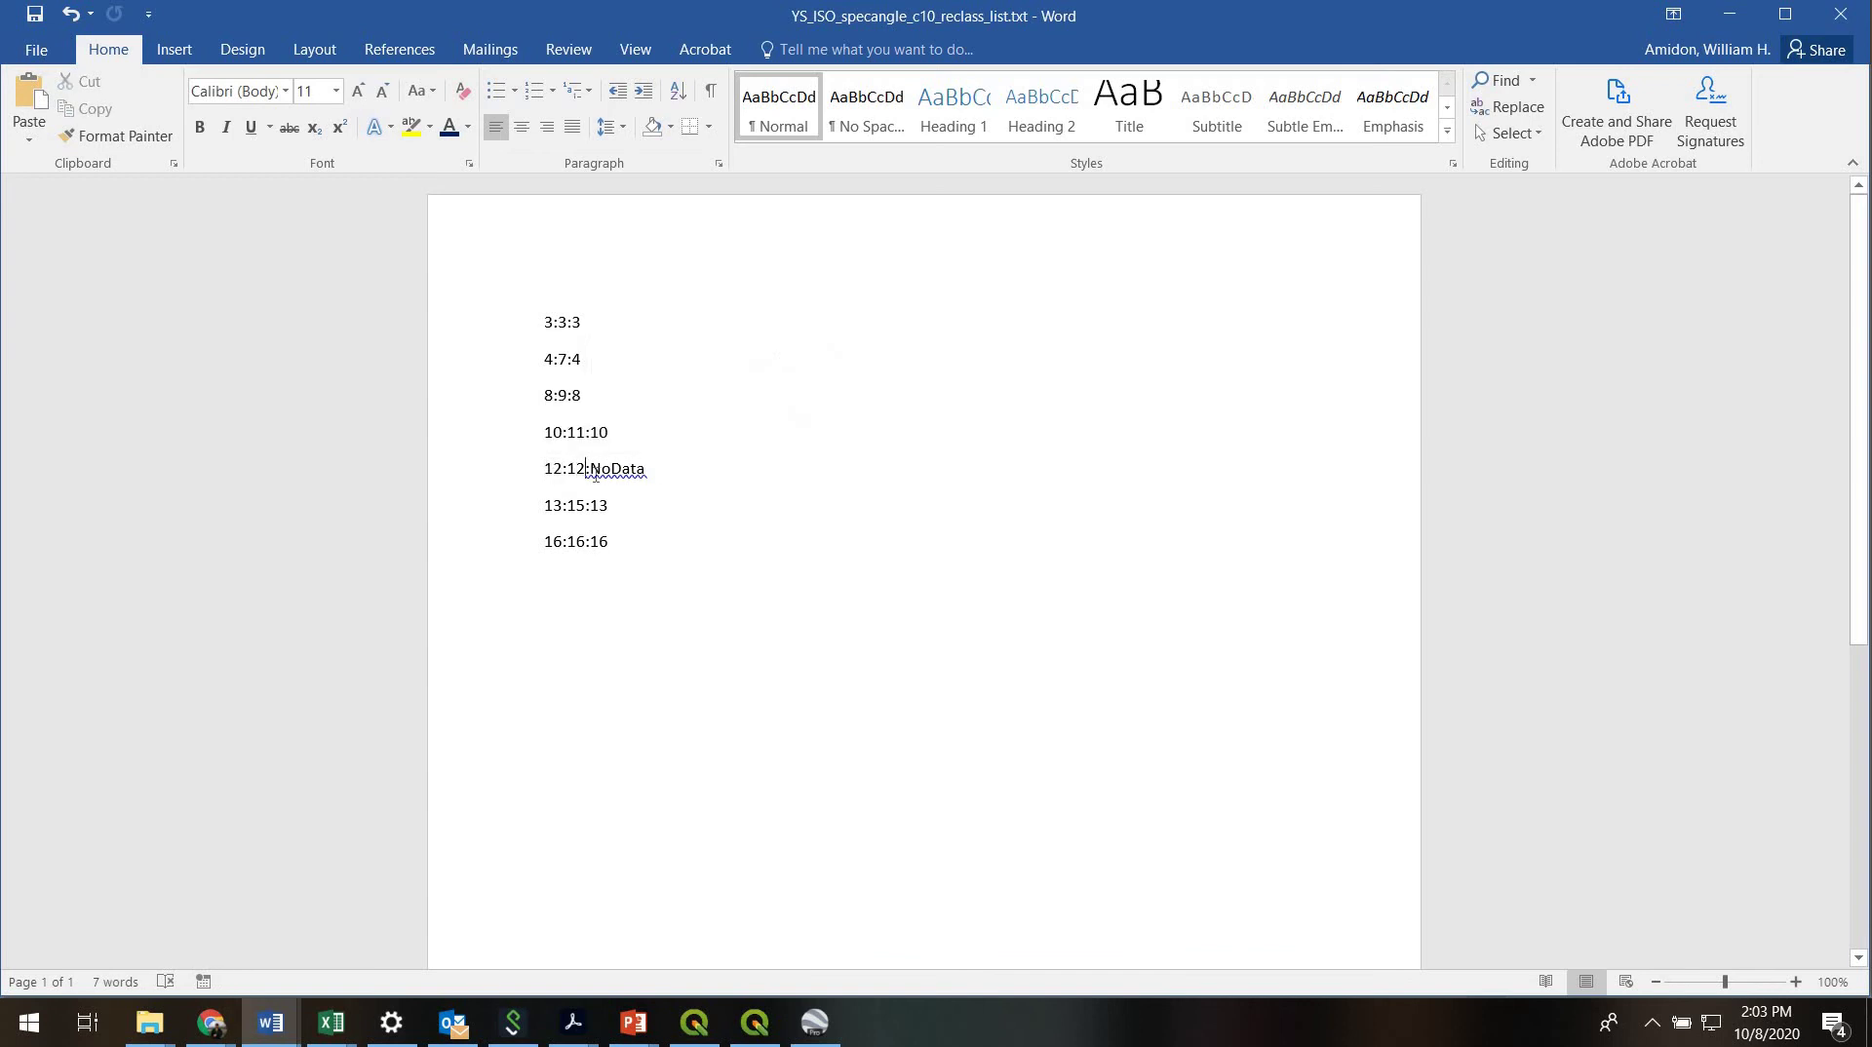
drag(646, 469, 589, 469)
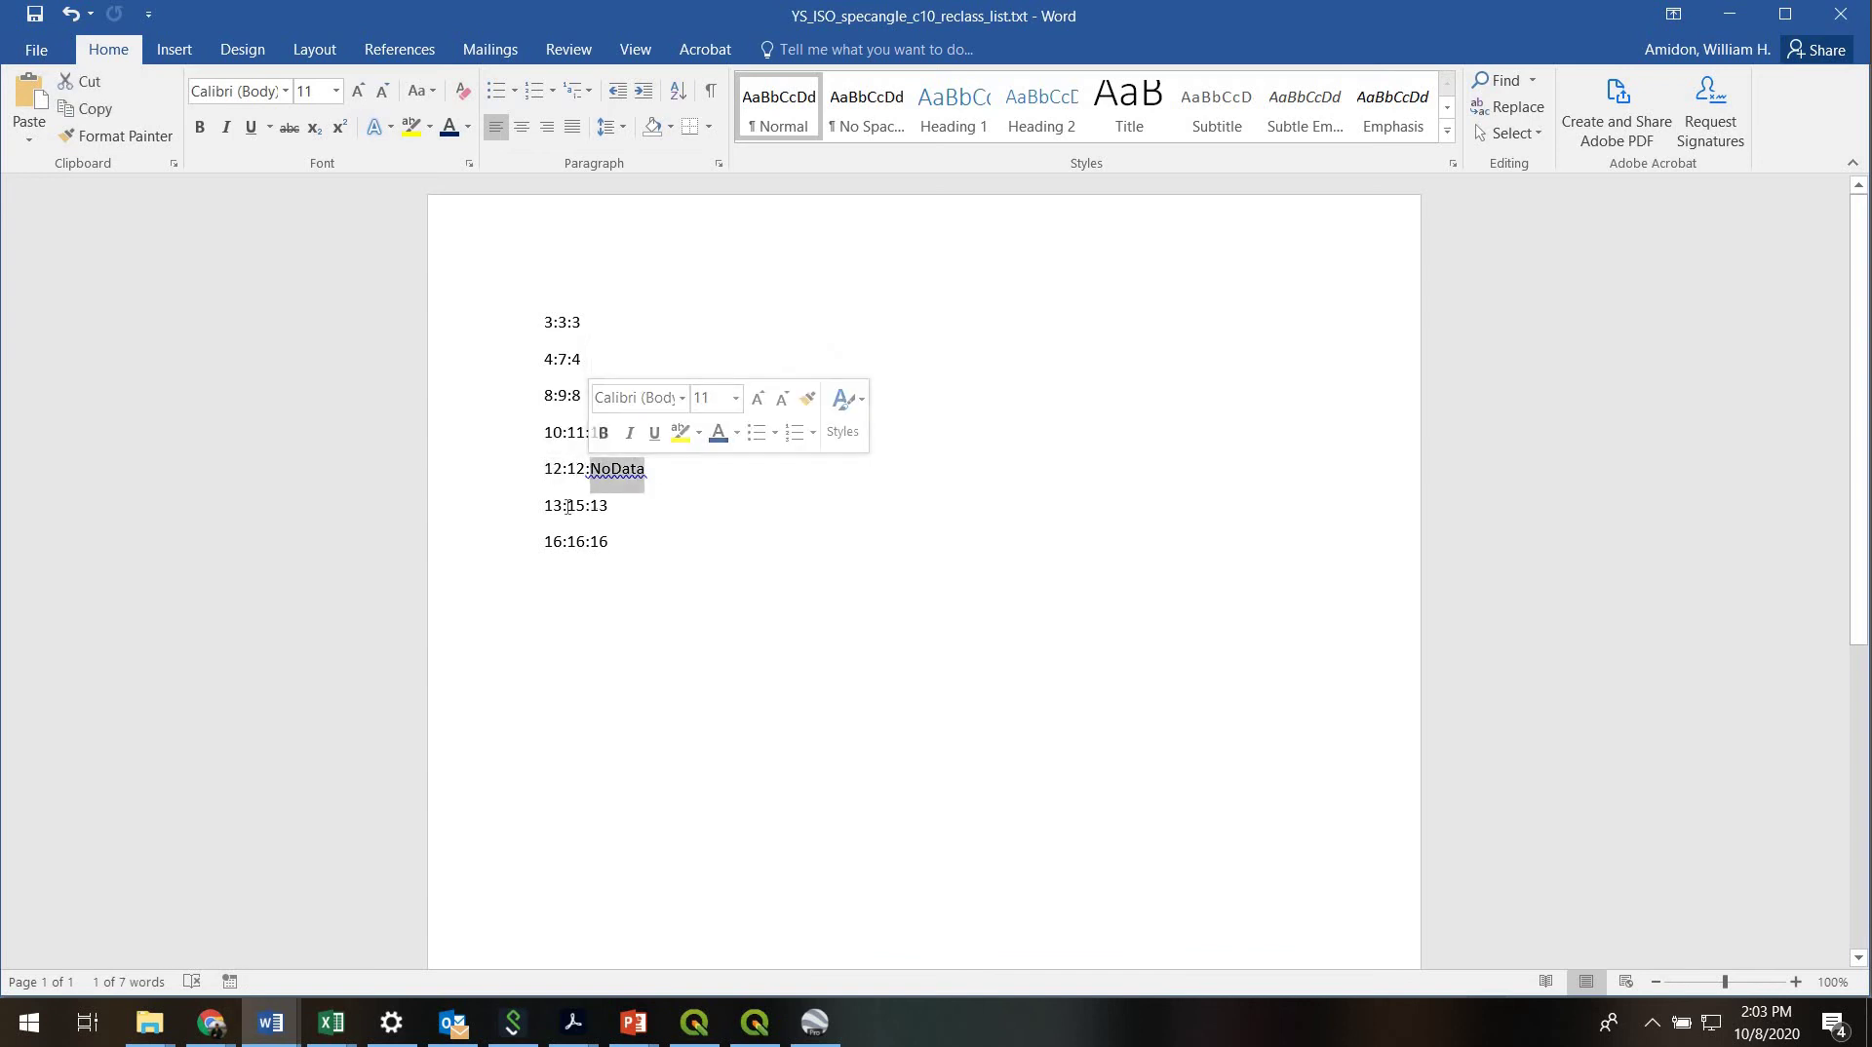
click(523, 509)
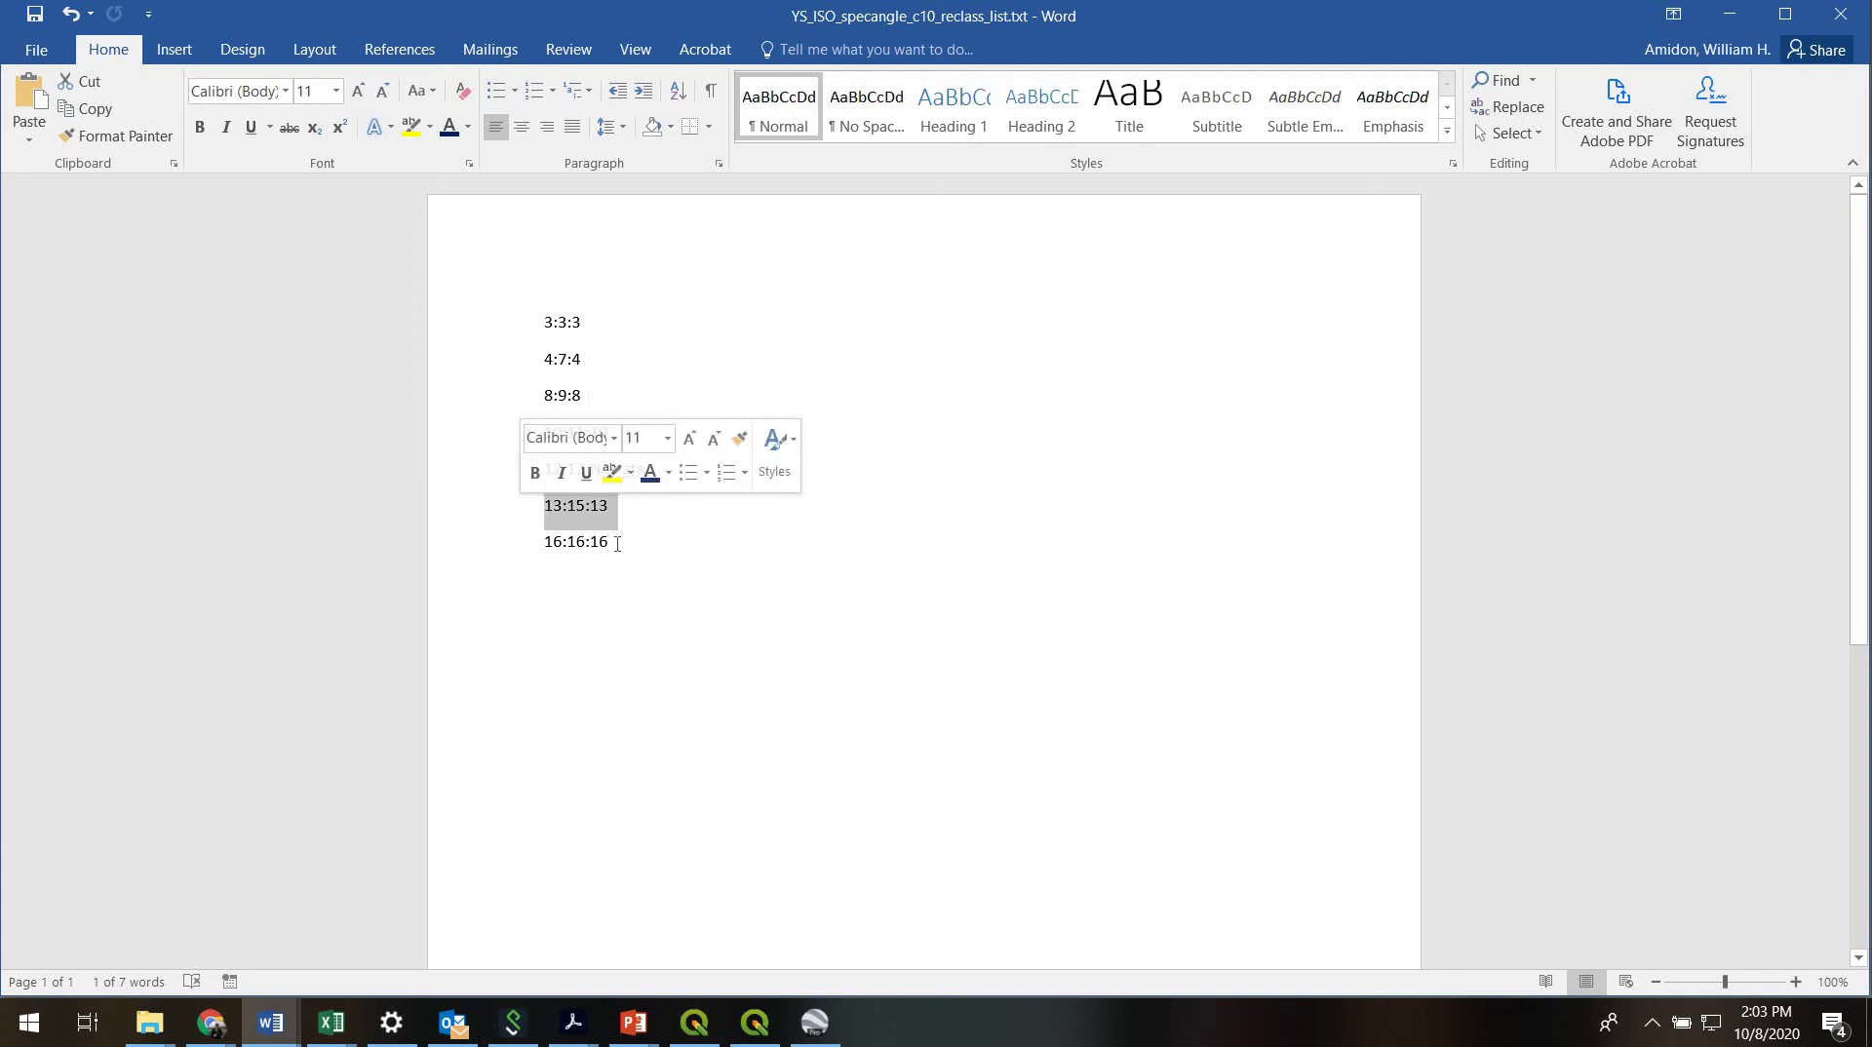
click(518, 540)
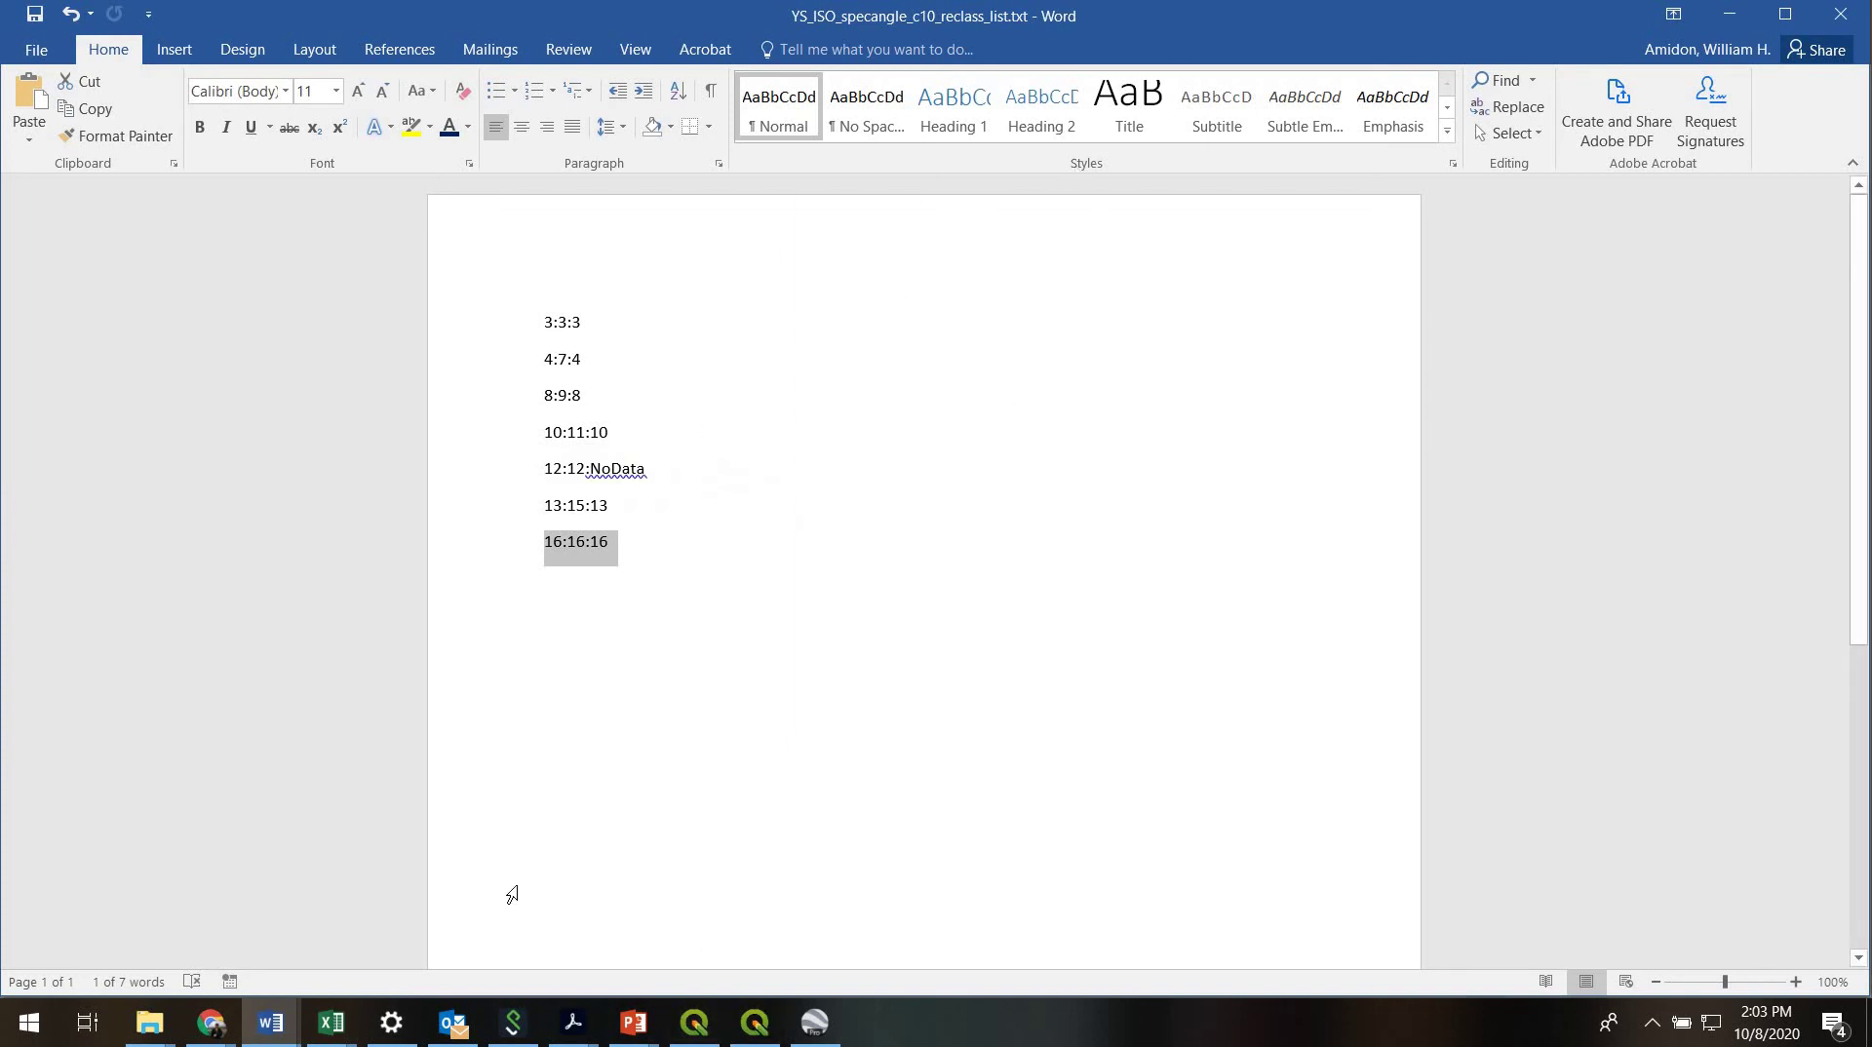
Run r.recode on the ISO-classified raster using the reclass list .txt as rules file.
click(694, 1021)
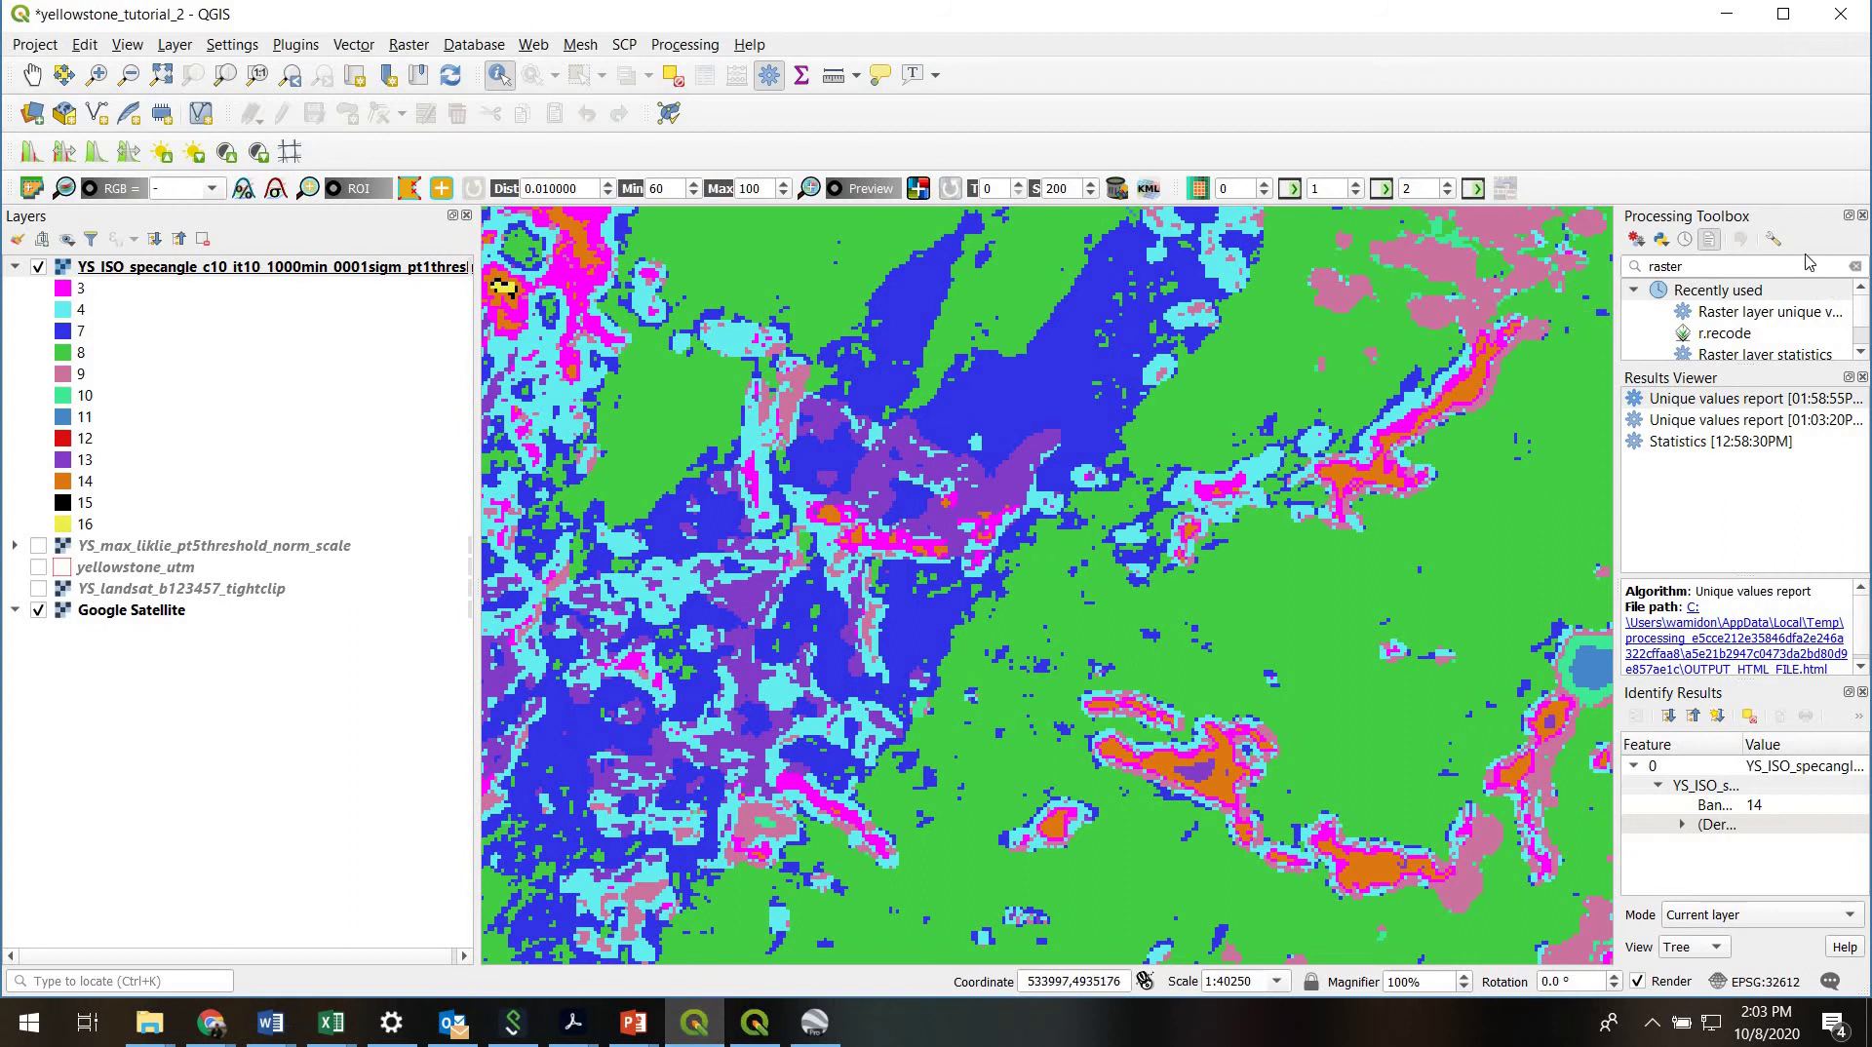
drag(1692, 273, 1626, 265)
text(reclass)
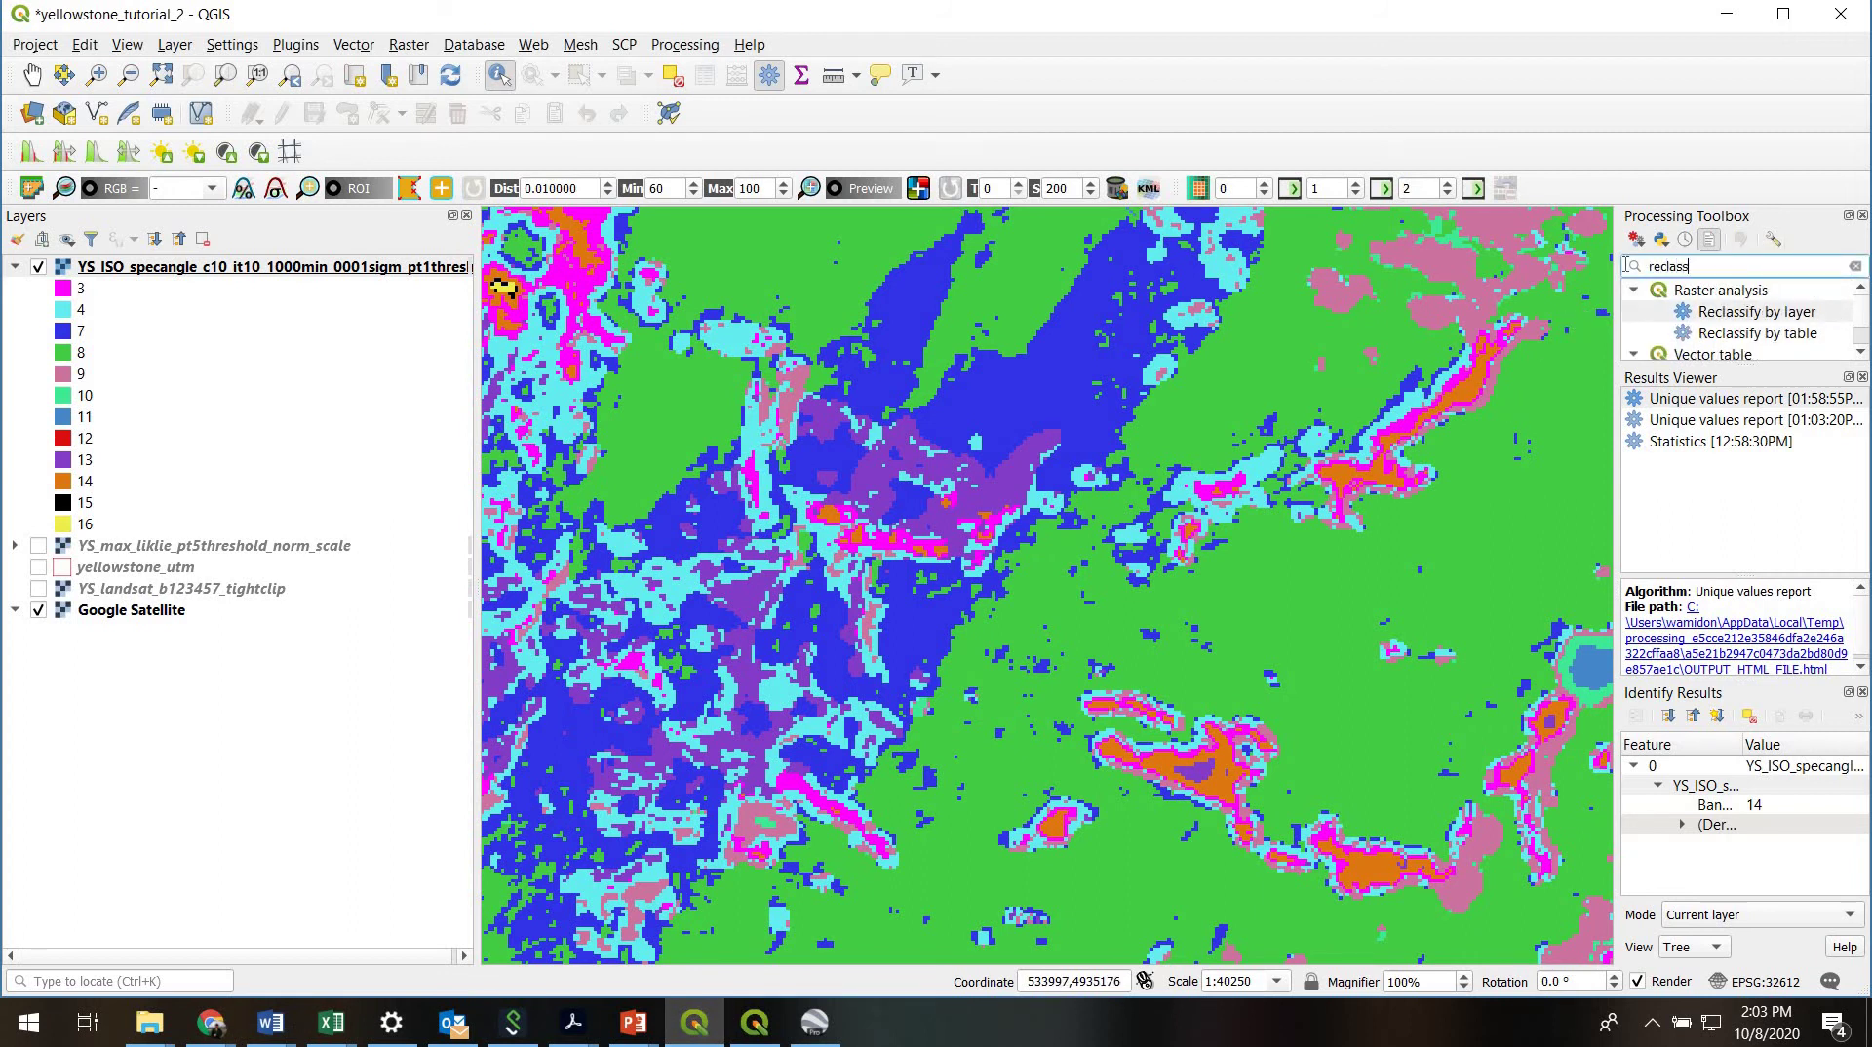
key(BackSpace)
key(BackSpace)
key(BackSpace)
key(BackSpace)
text(ode)
double_click(1734, 314)
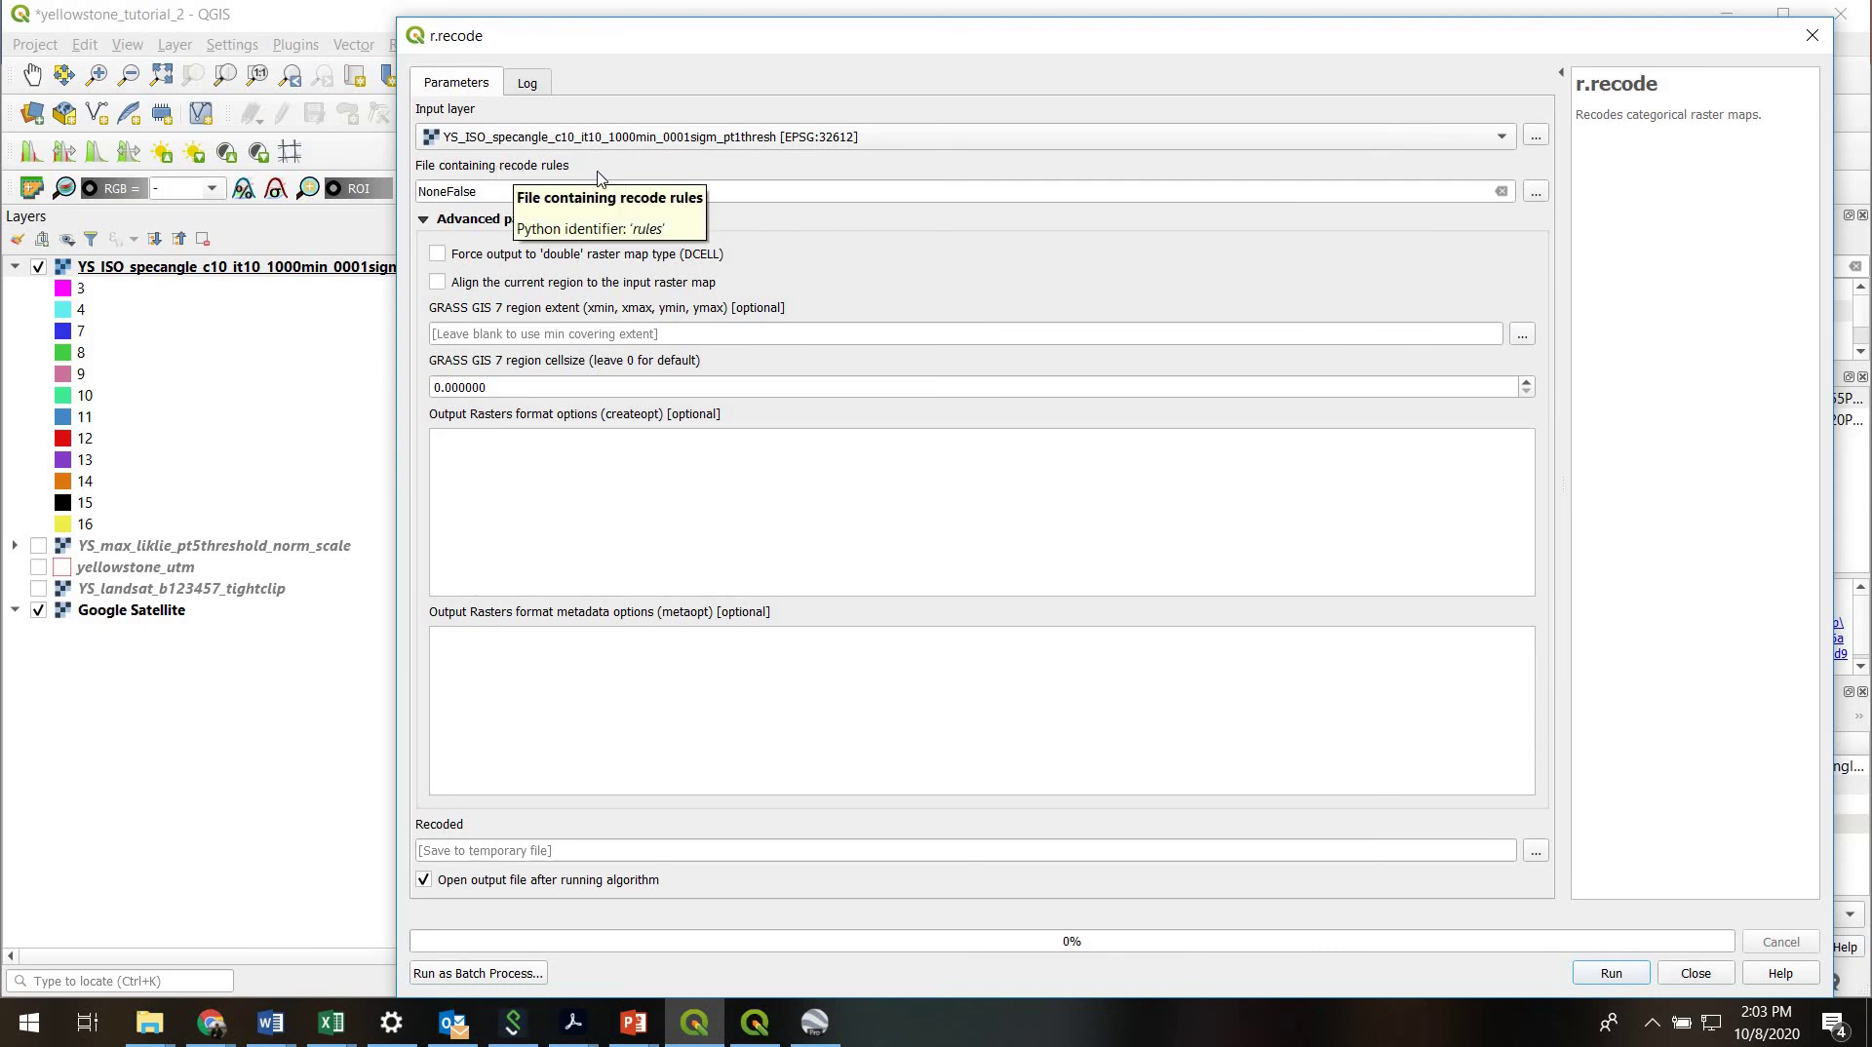
click(1537, 193)
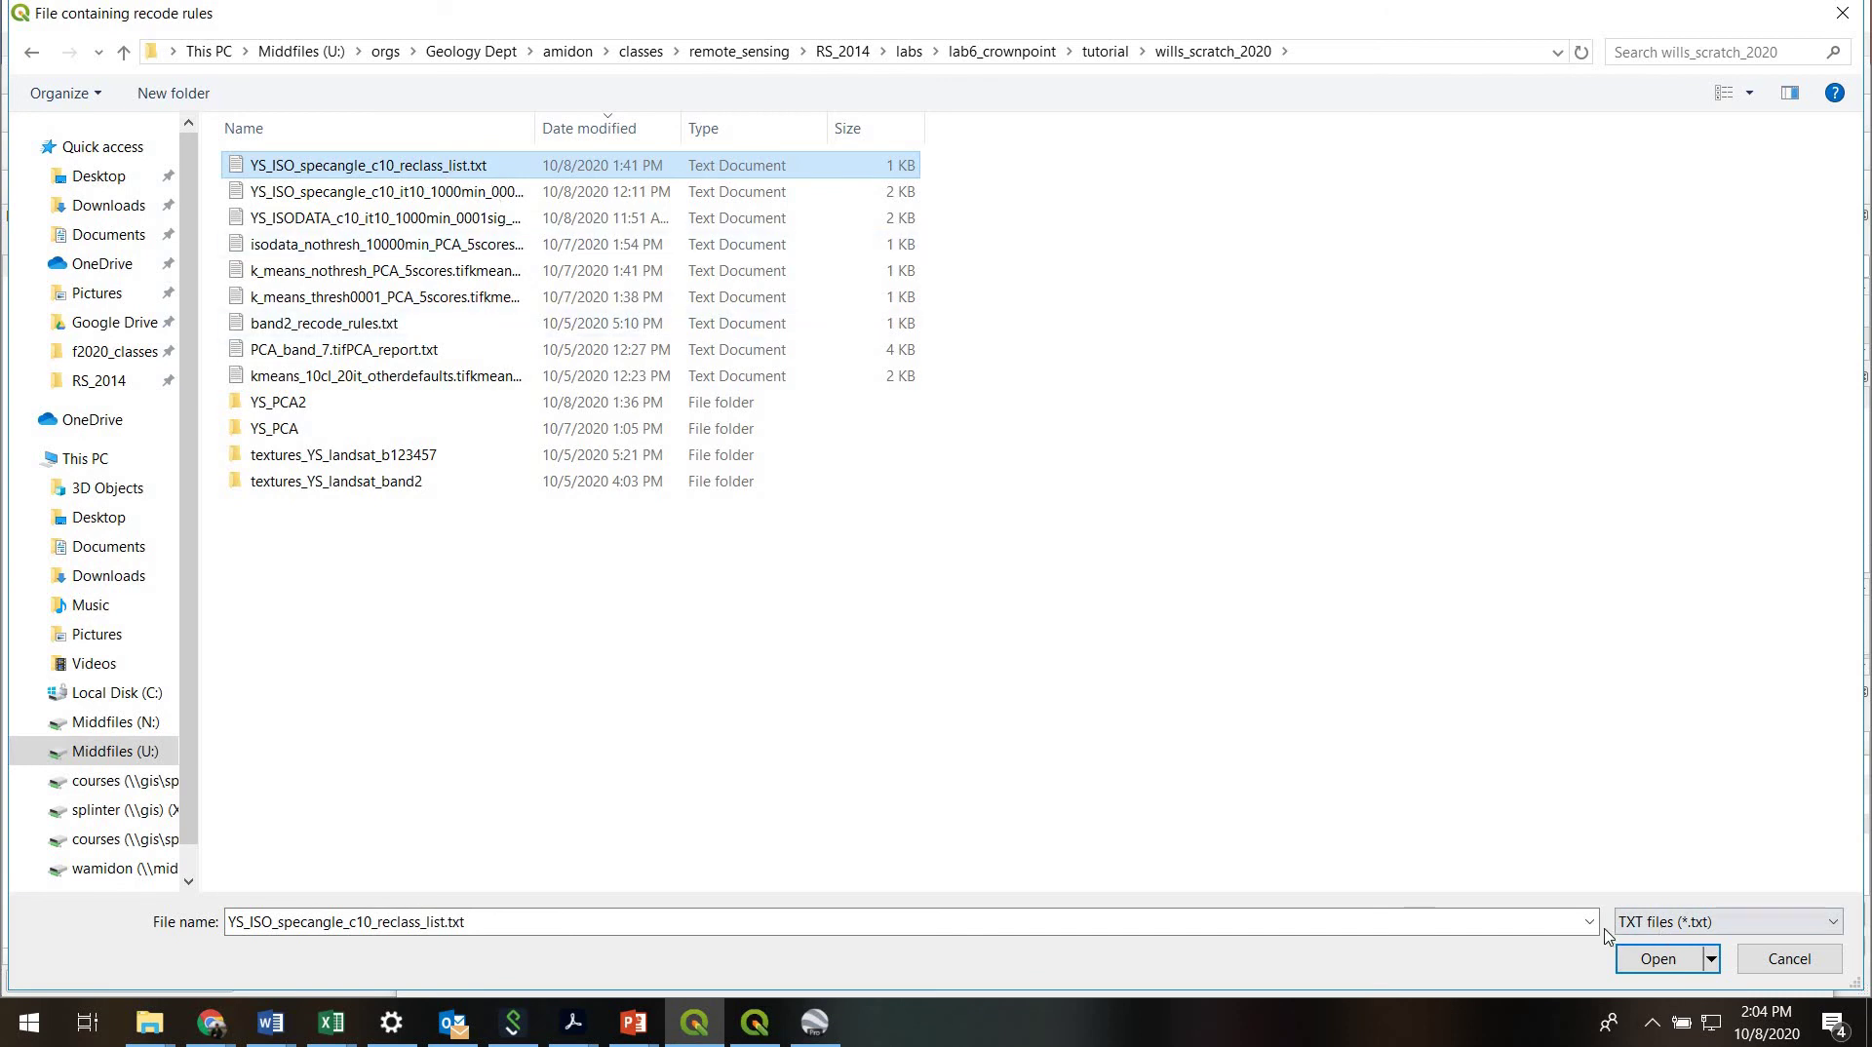
click(1639, 964)
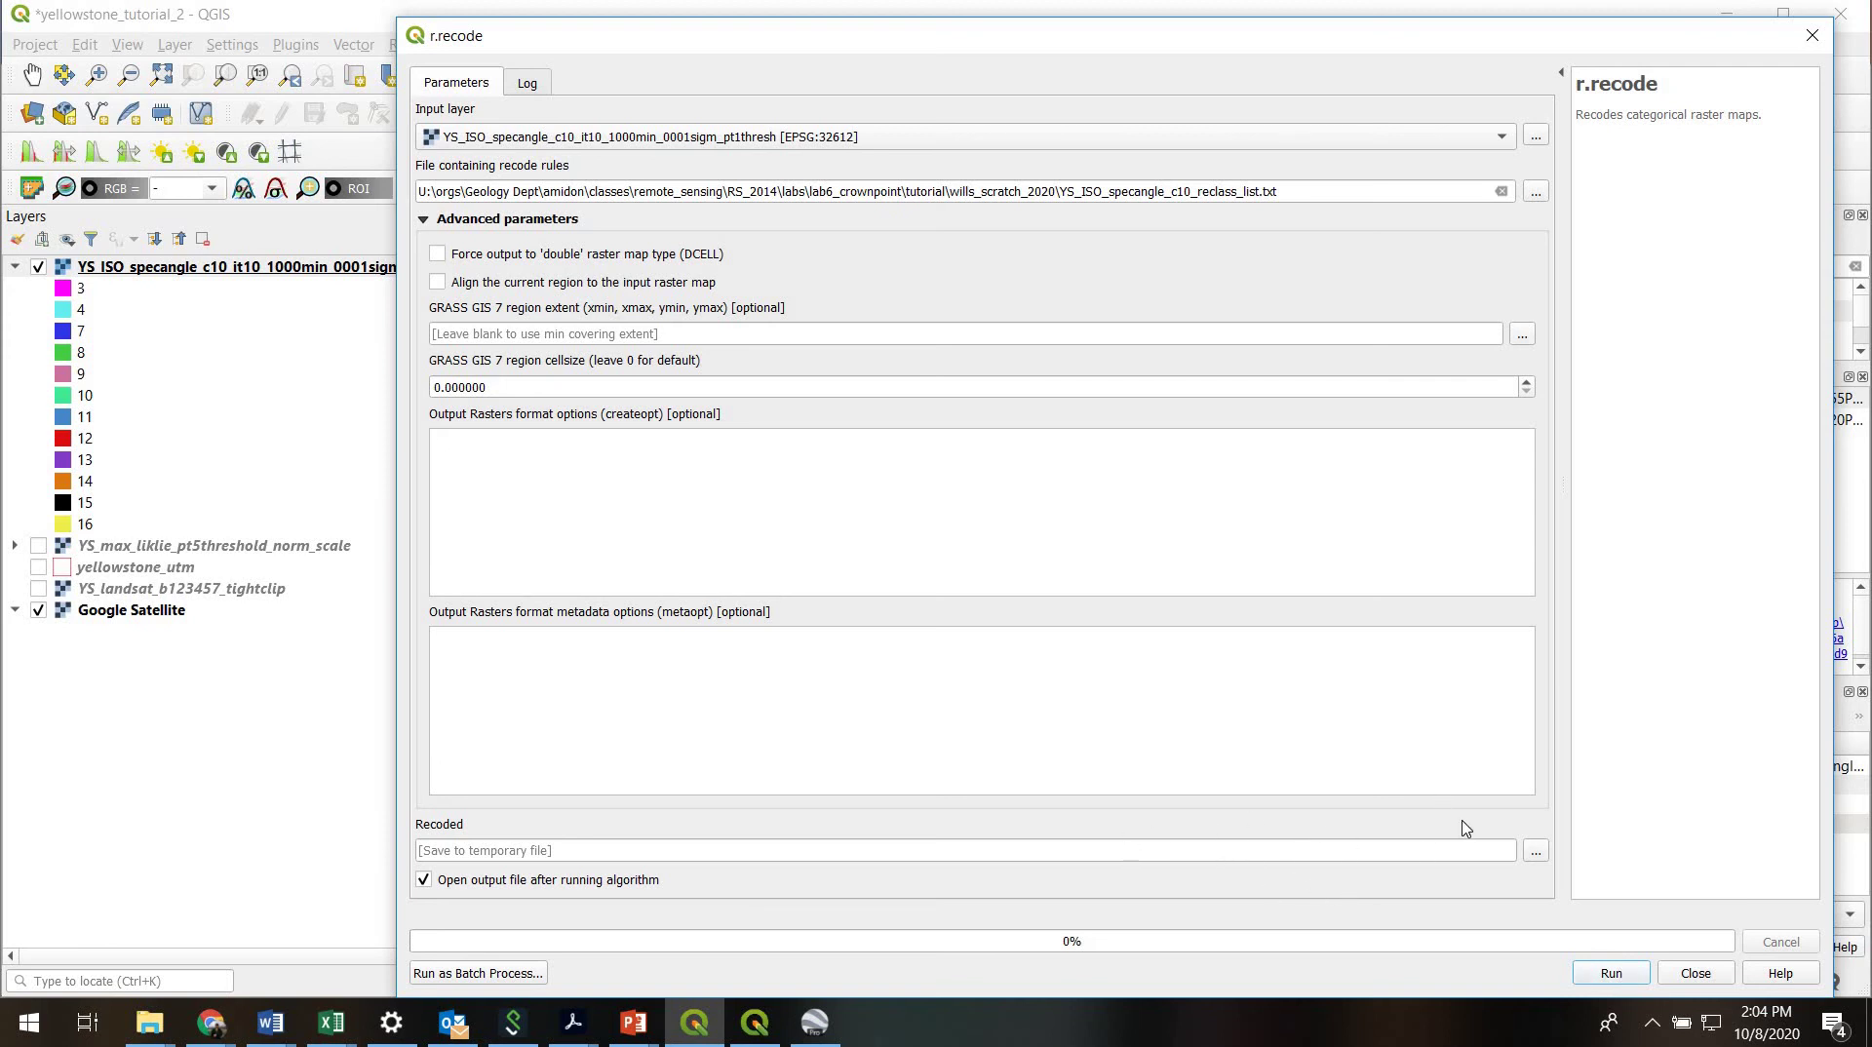
click(1610, 973)
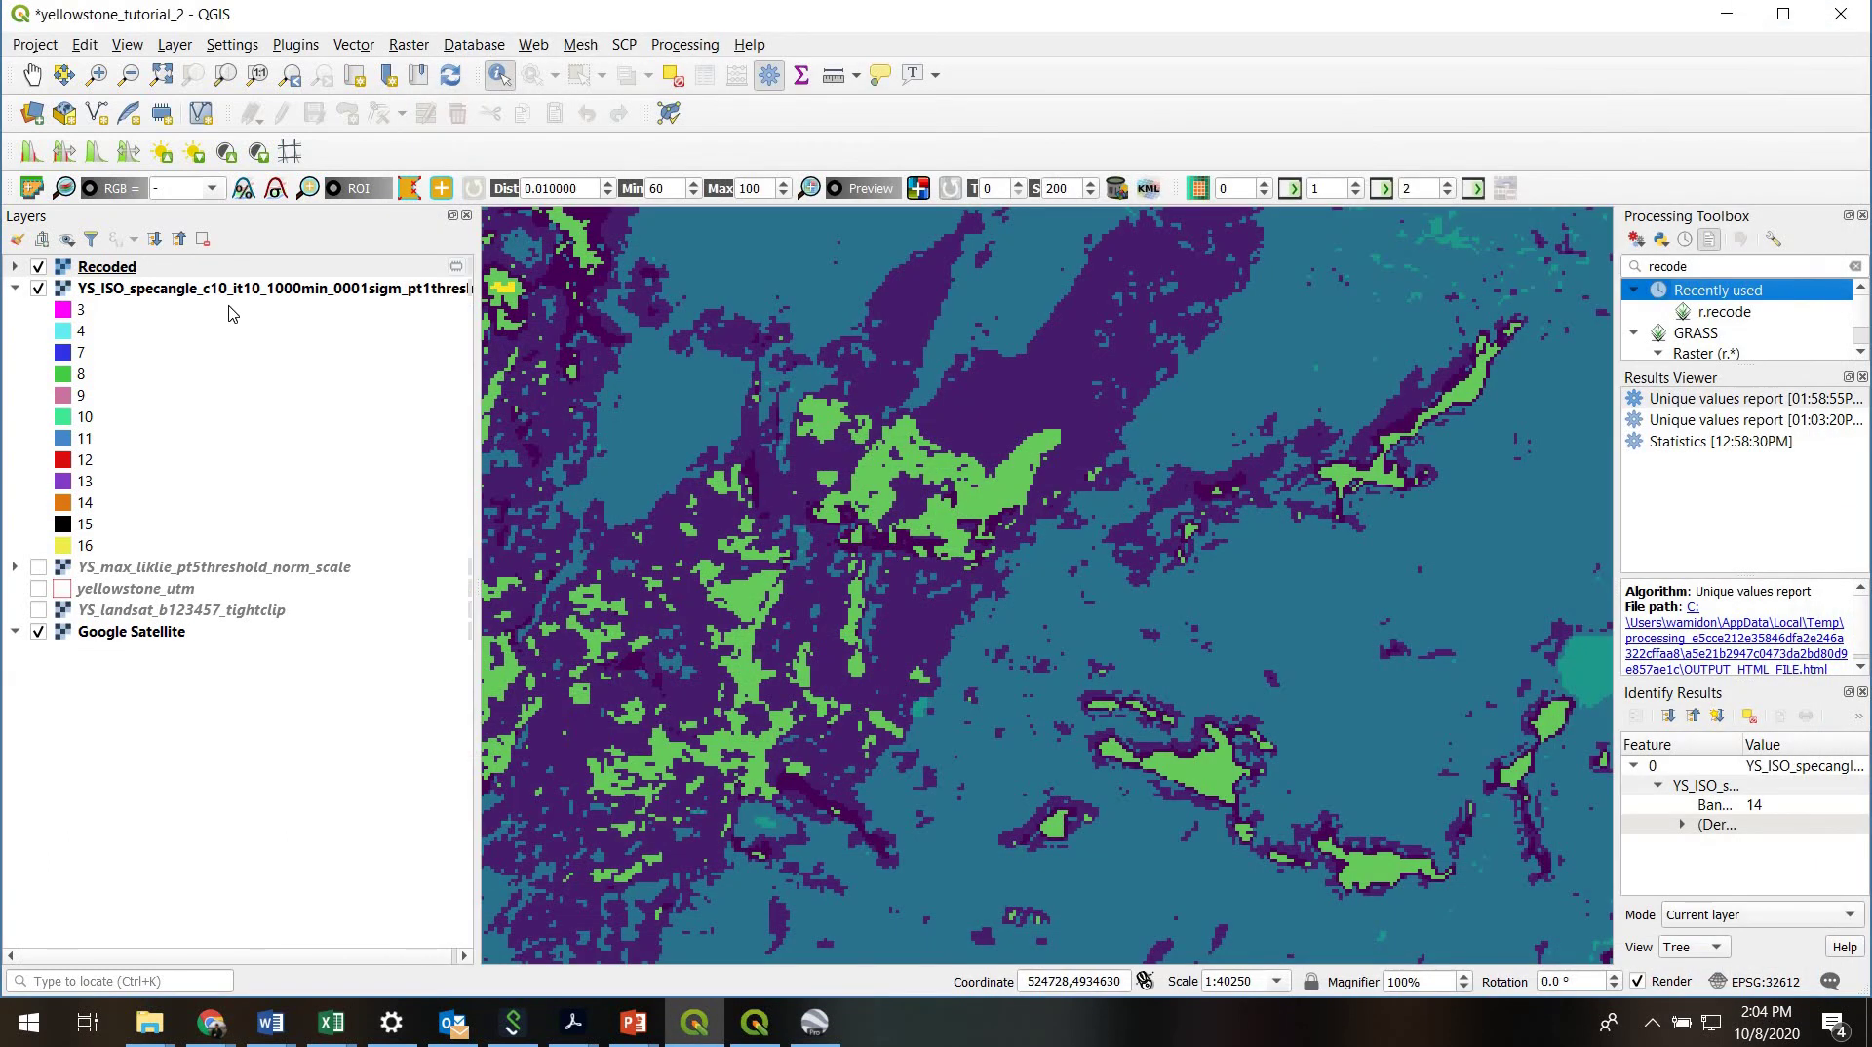
Zoom to the Recoded layer, hide the original YS_ISO layer, and expand Recoded's legend.
right_click(111, 266)
click(154, 280)
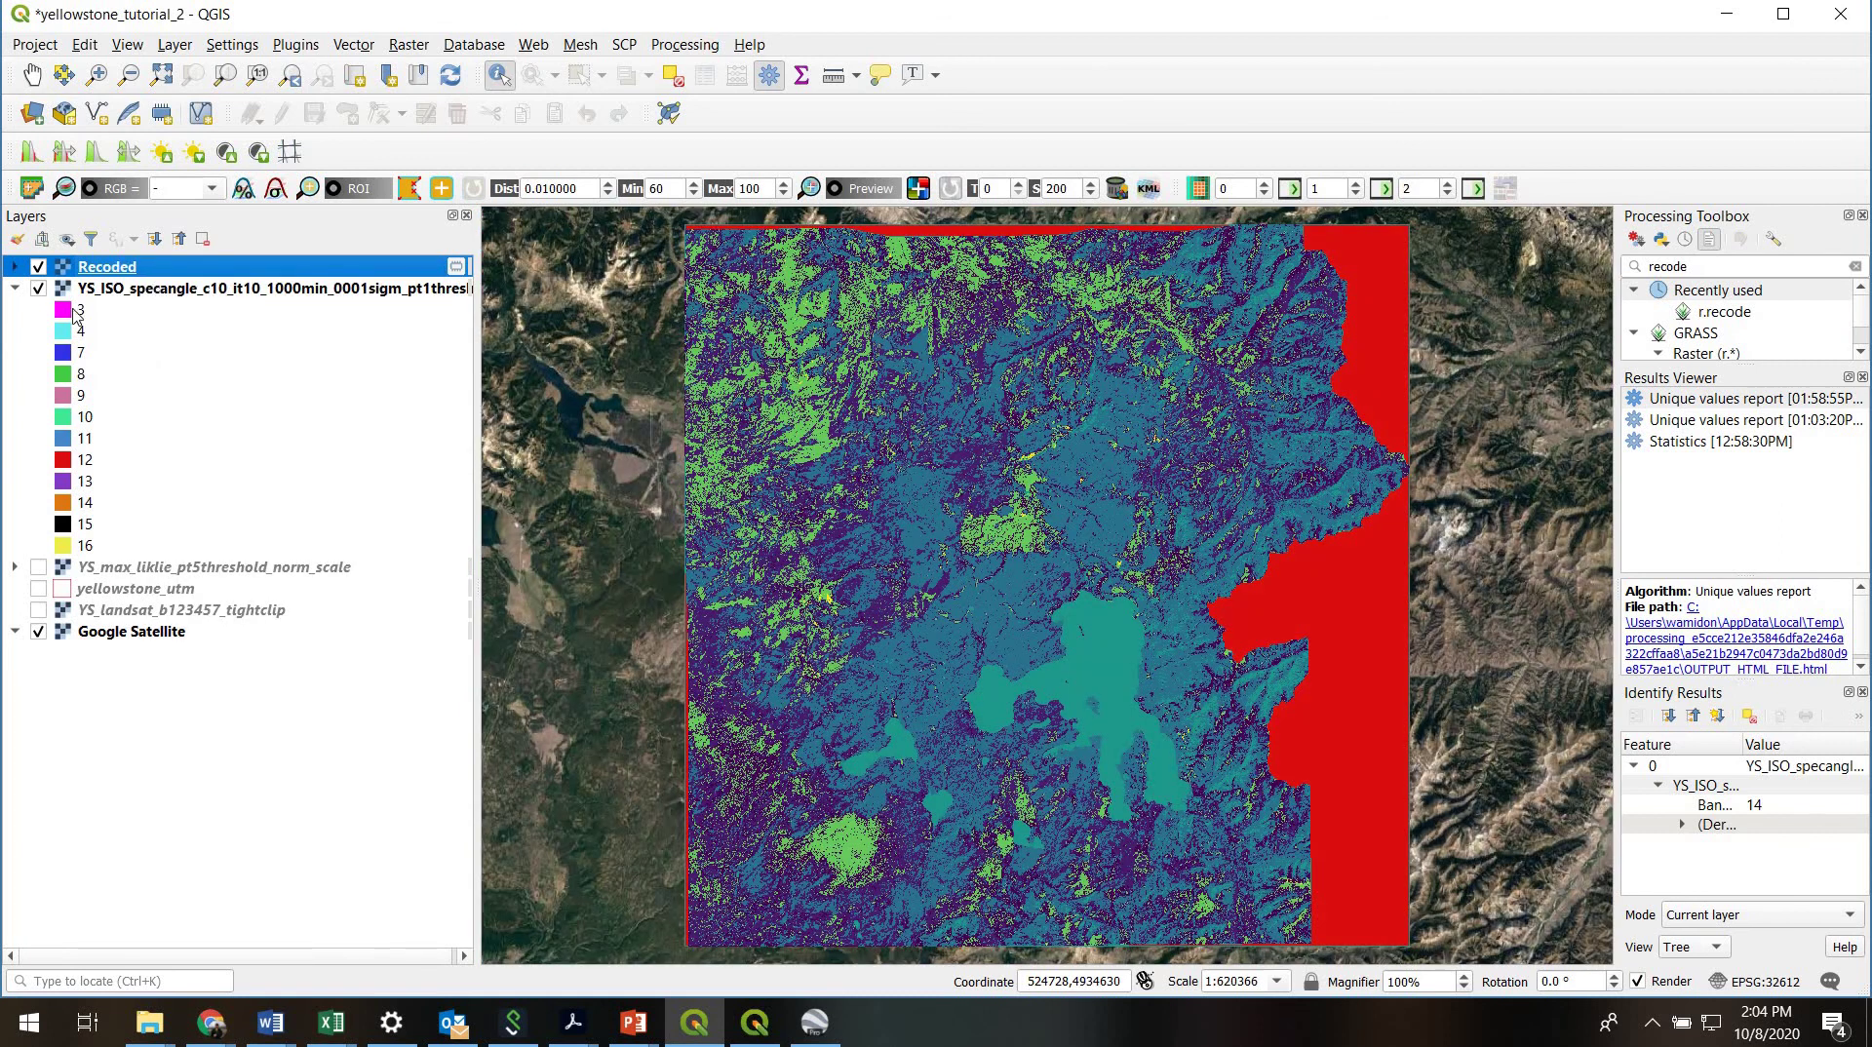
click(39, 287)
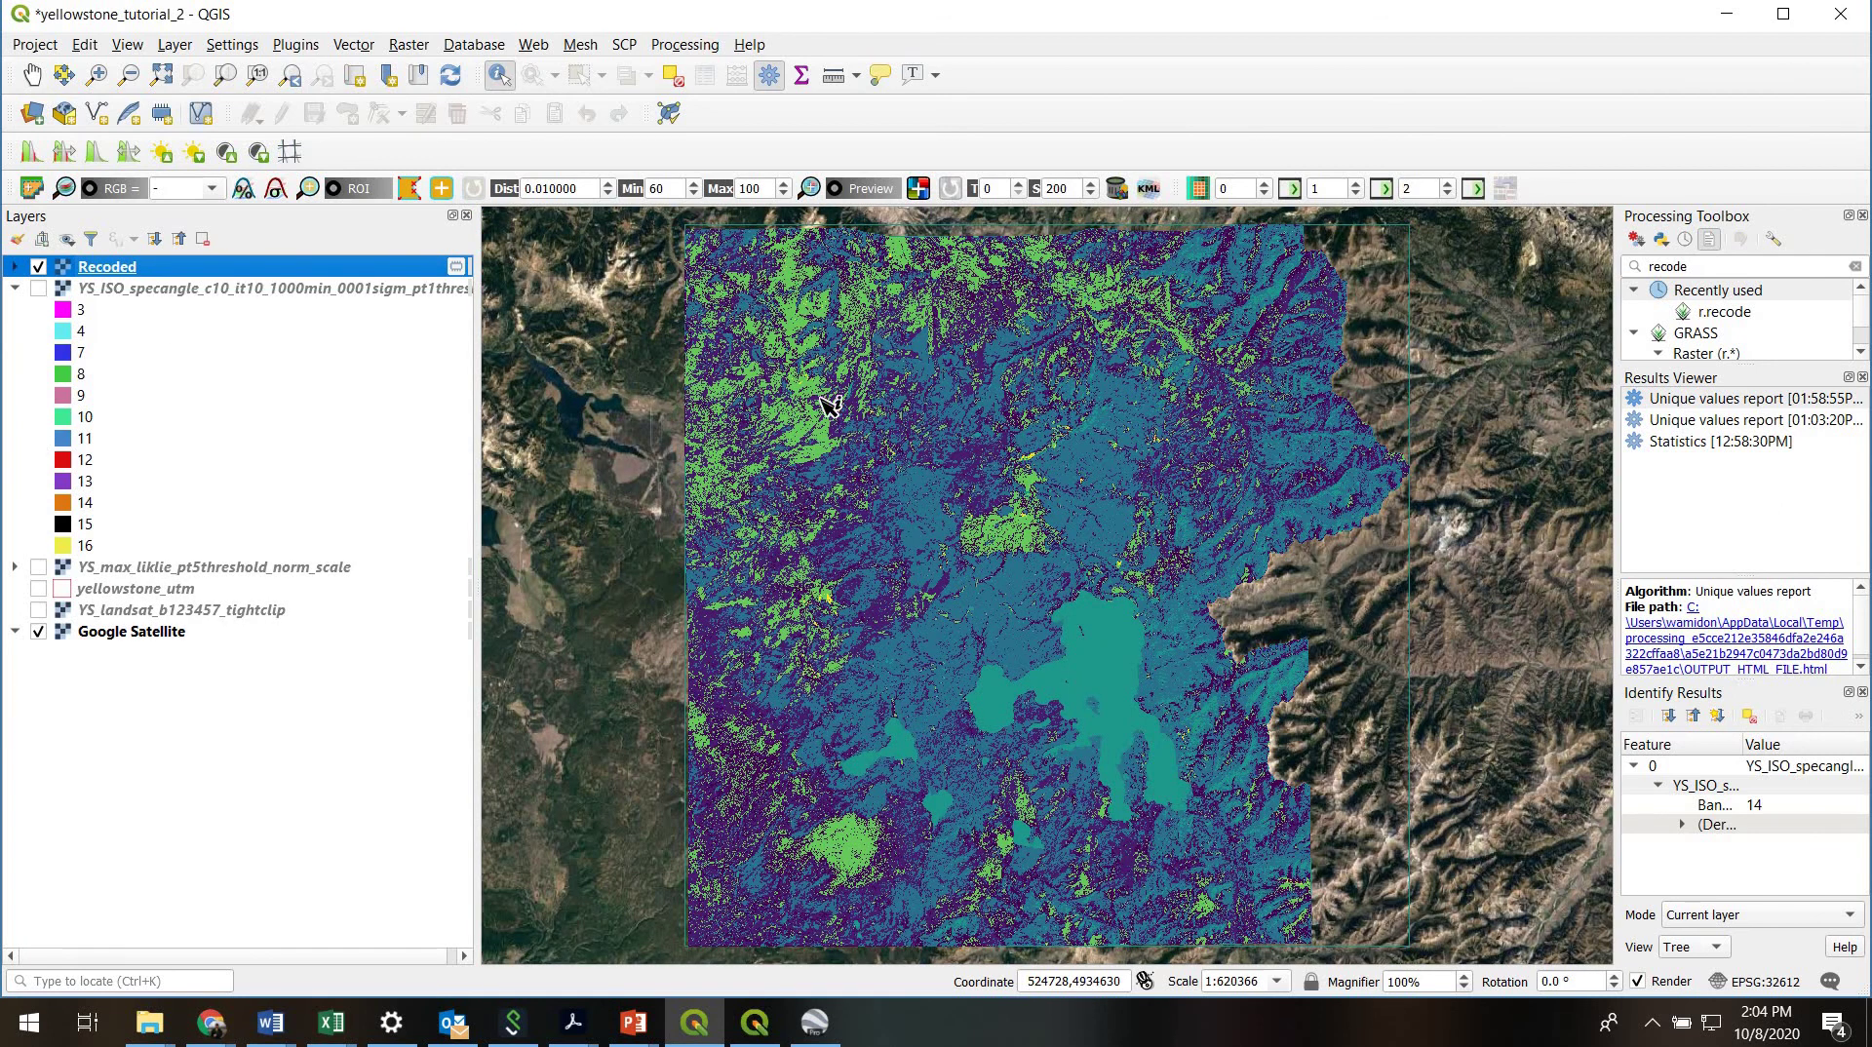
click(16, 268)
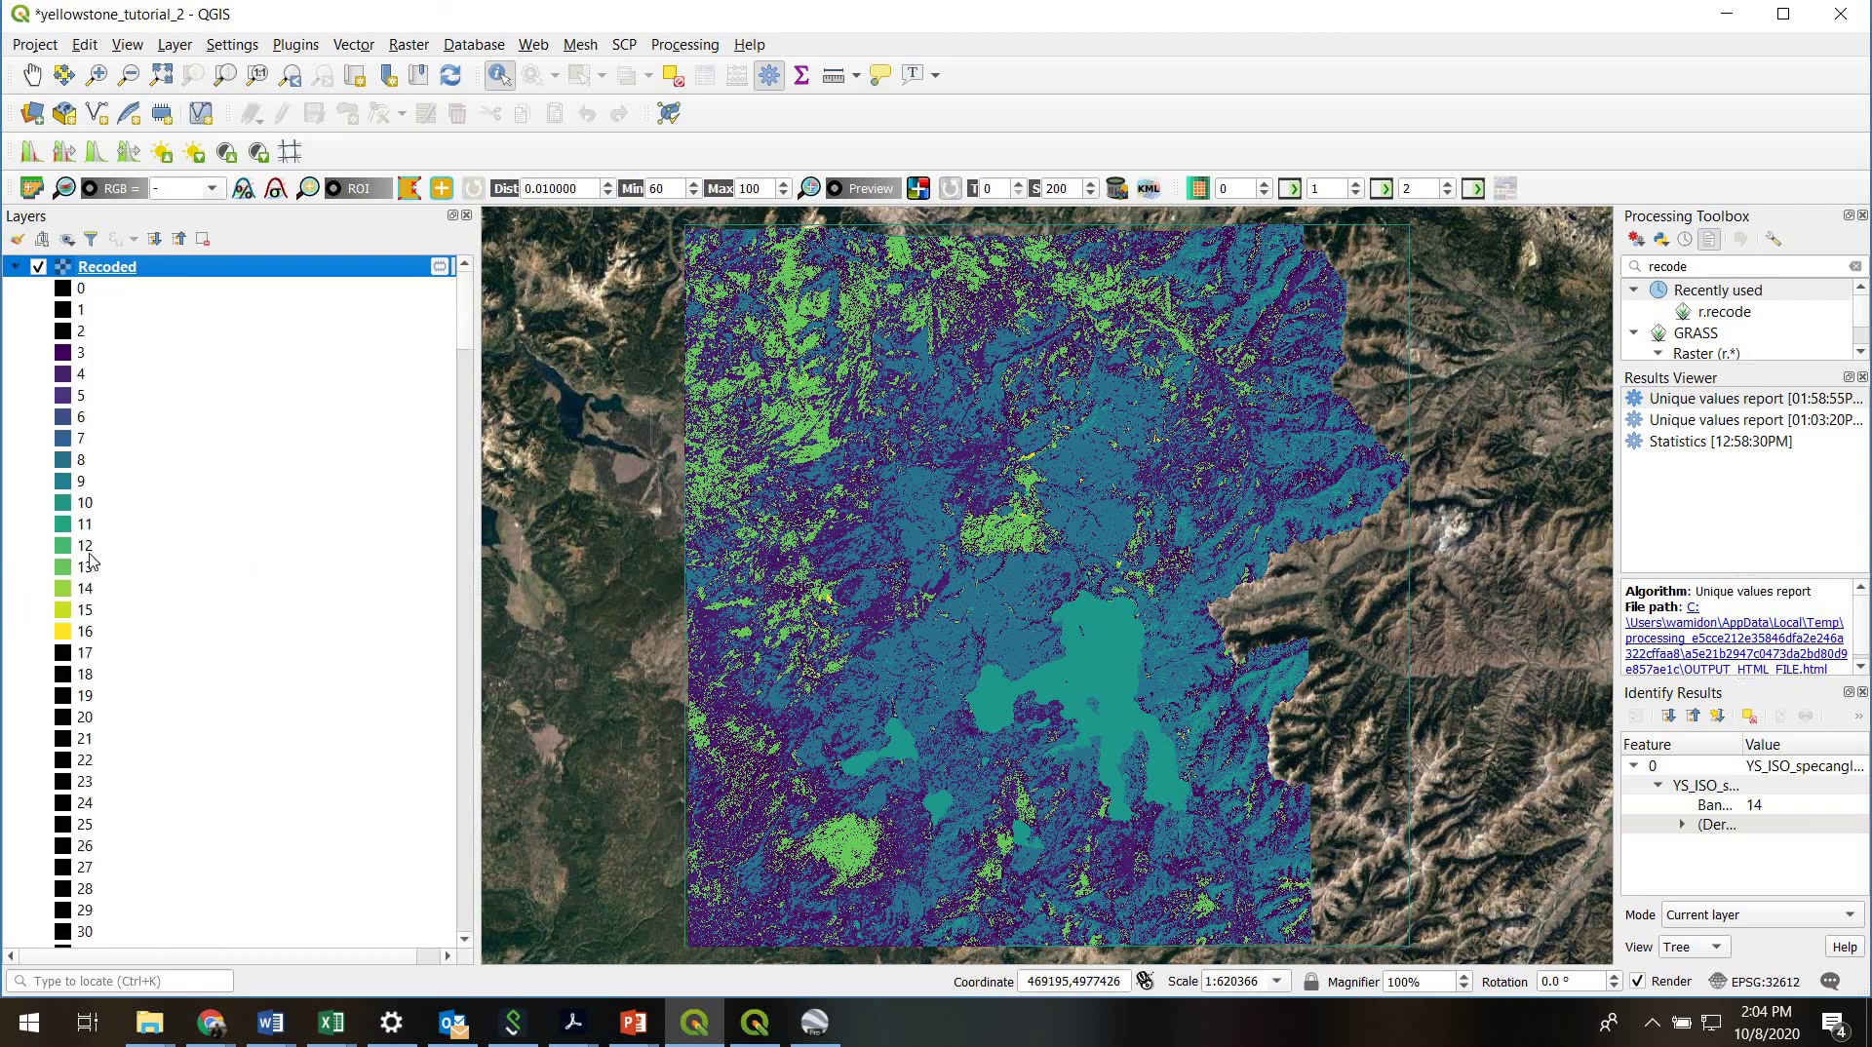
Reclassify the Recoded layer's symbology so it lists only values 3, 4, 8, 10, 13, 16.
right_click(107, 281)
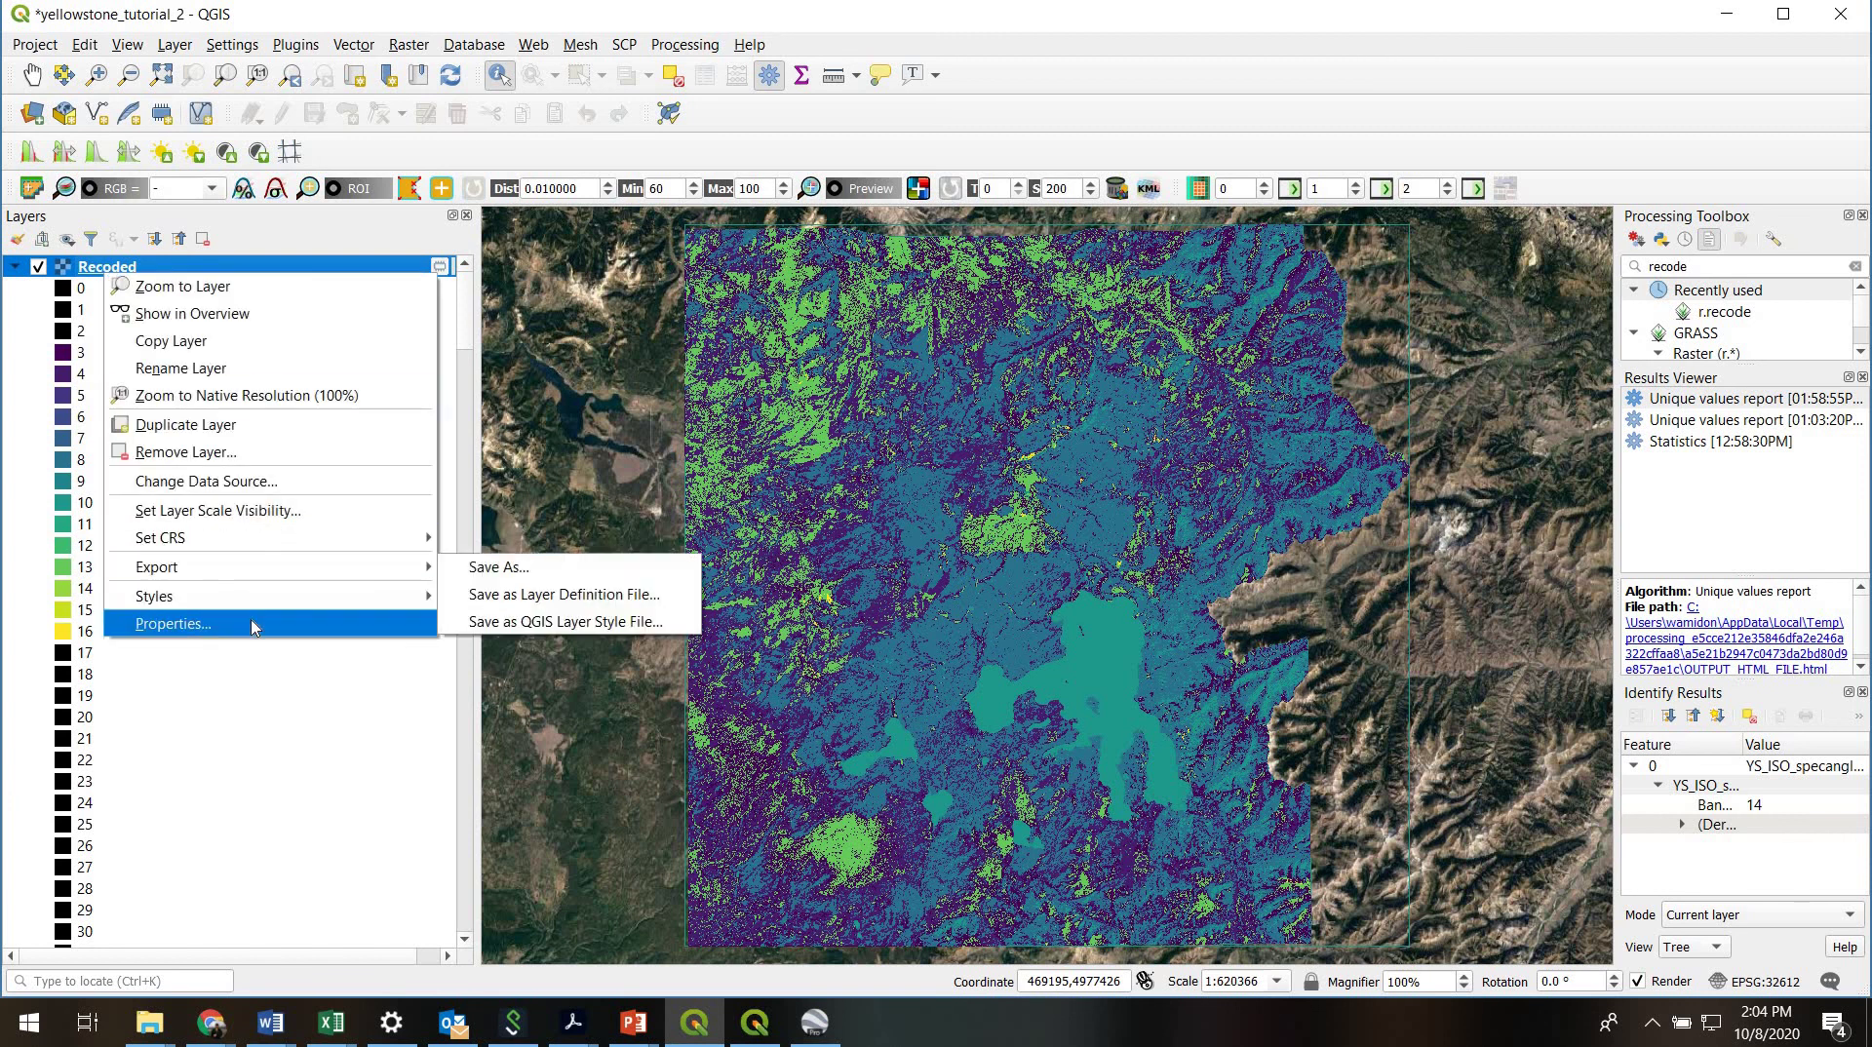
click(640, 393)
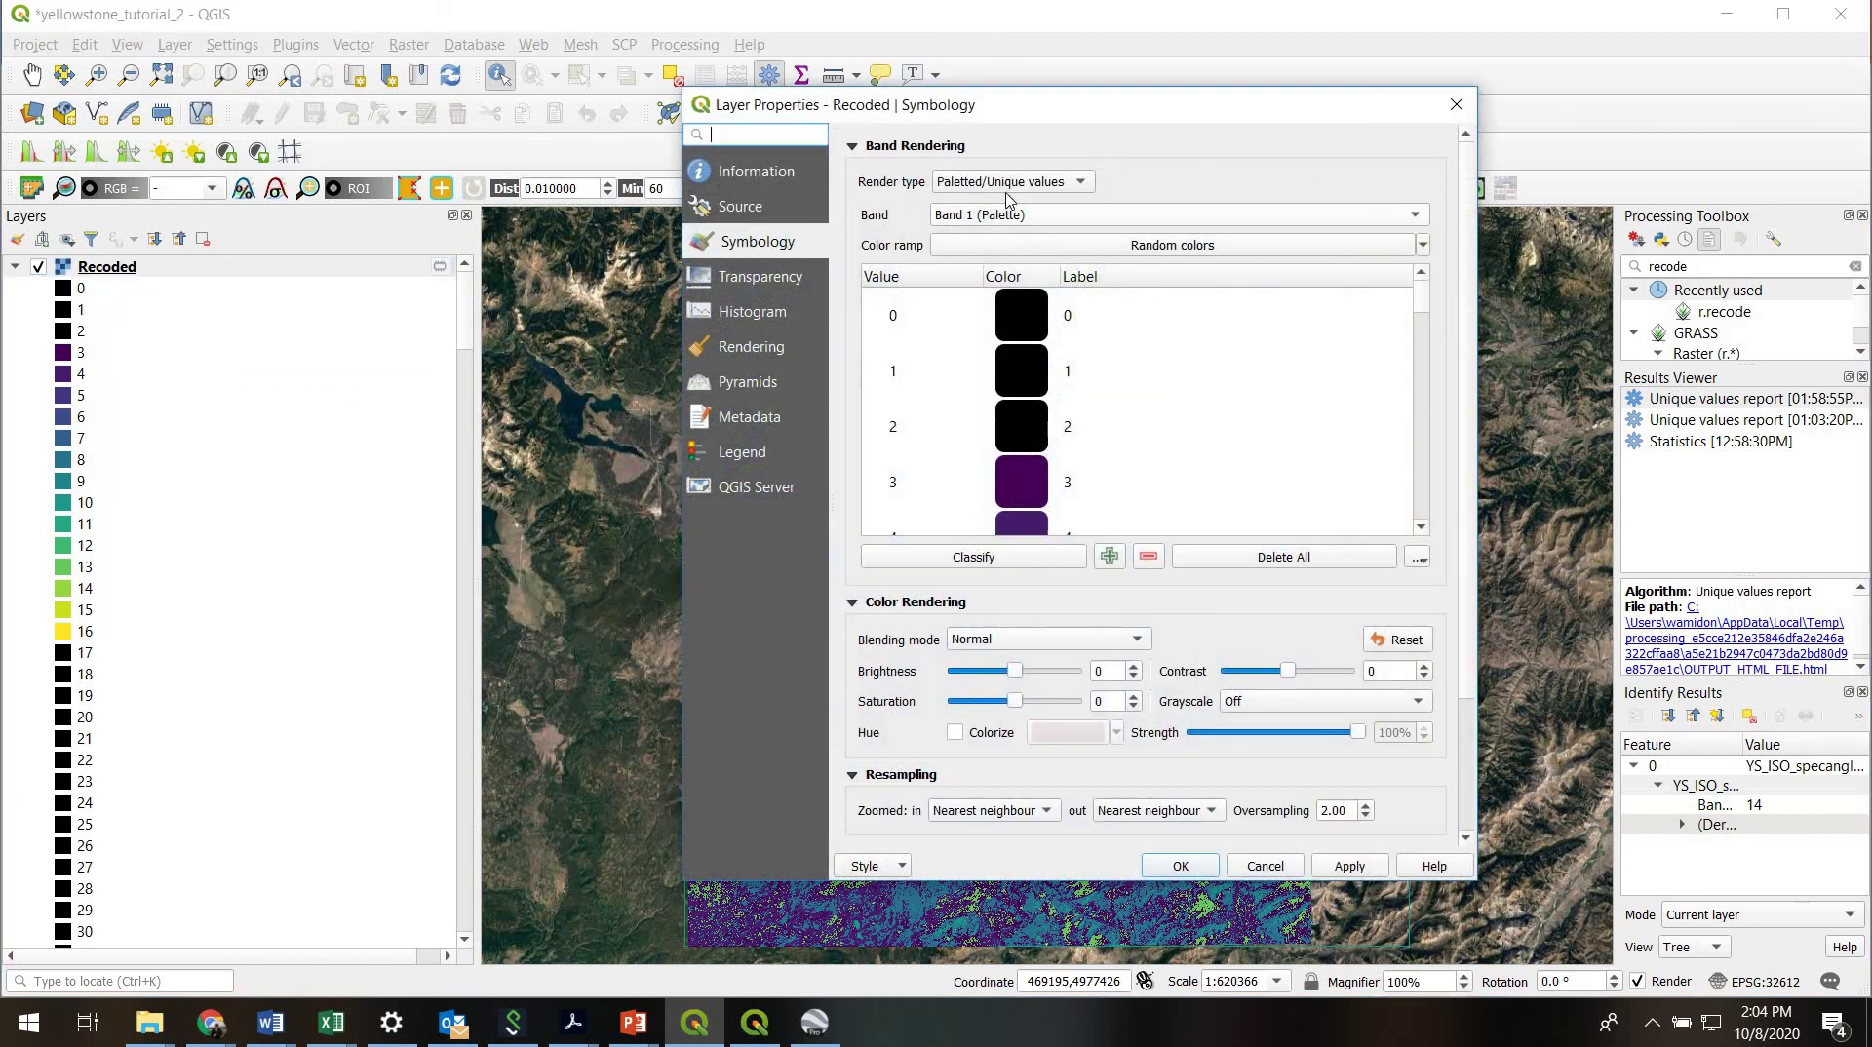
click(992, 564)
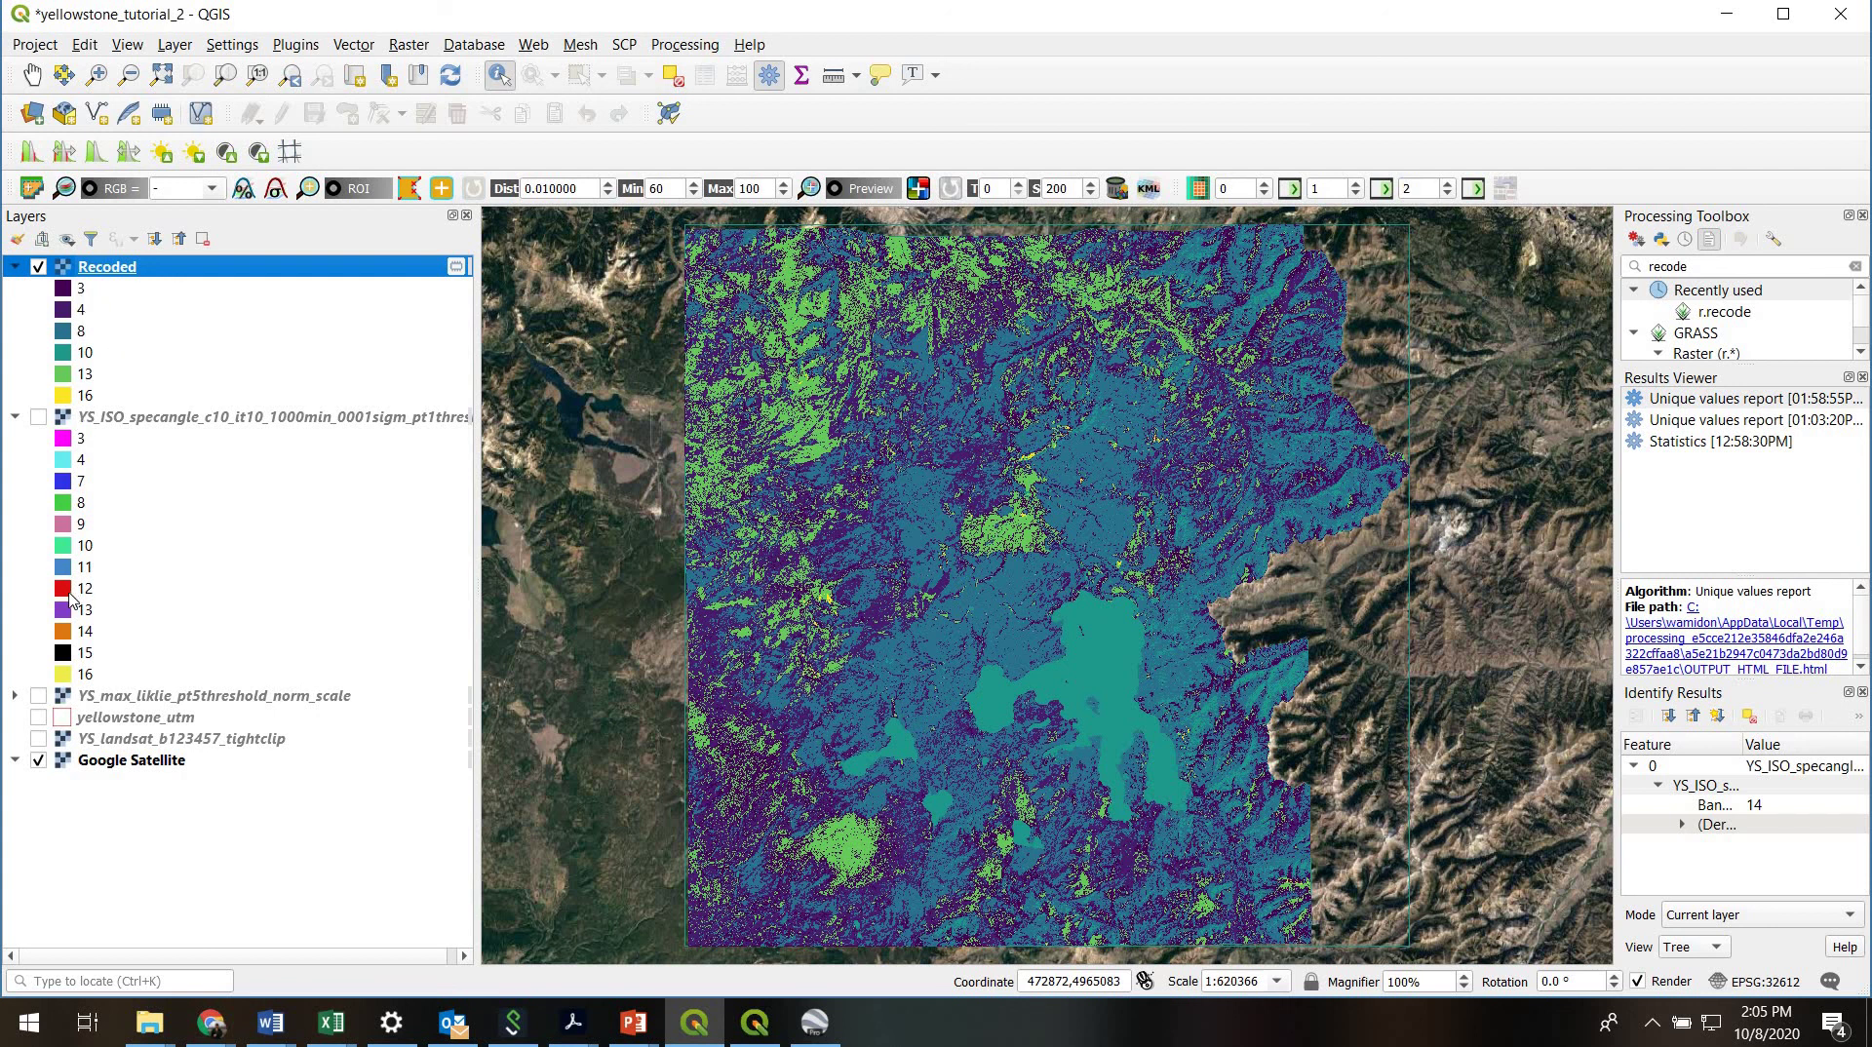
Toggle the original YS_ISO layer to compare its 3–16 classes with the Recoded layer.
click(39, 420)
click(39, 420)
click(39, 420)
click(39, 420)
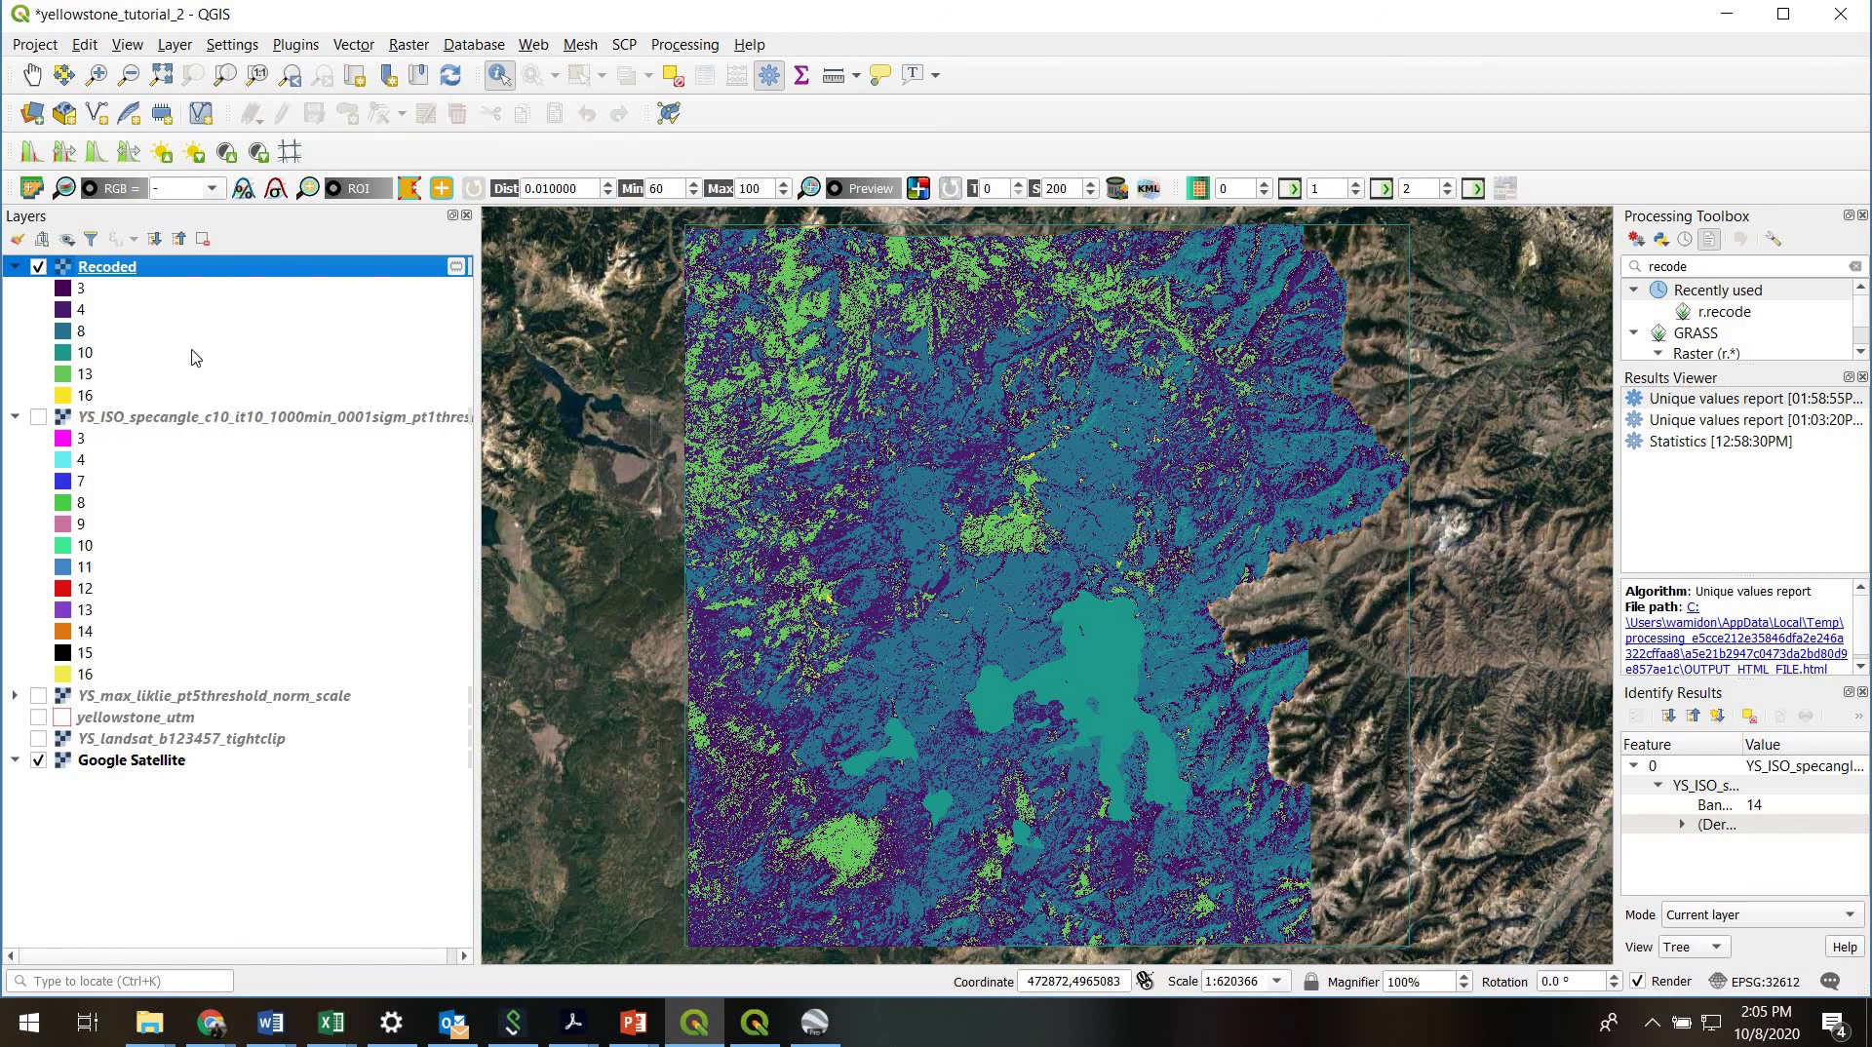